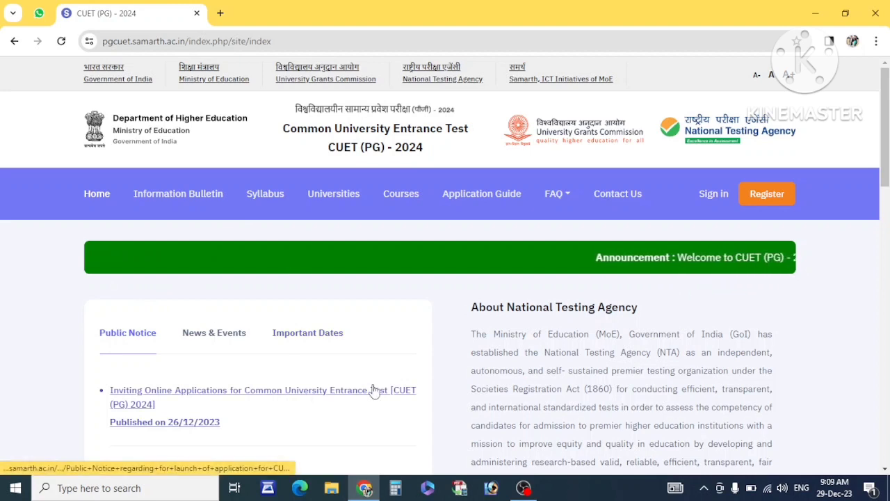
# From the CUET (PG) 2024 home page, go to Register and reach the registration instructions page.
pyautogui.scroll(-5, 441, 342)
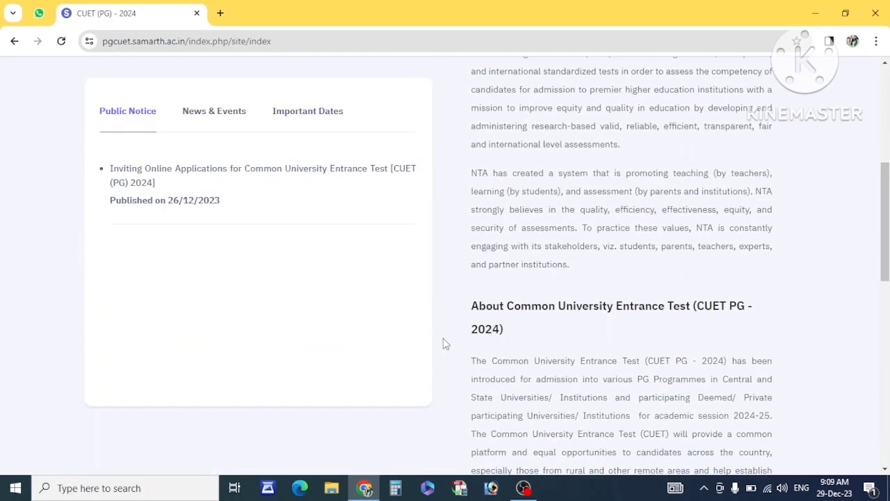
pyautogui.scroll(-2, 444, 338)
pyautogui.scroll(5, 445, 341)
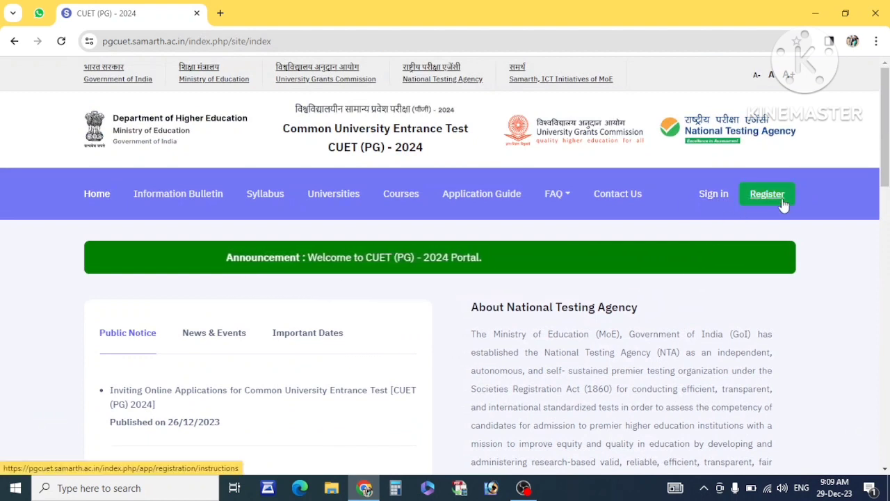
pyautogui.click(748, 192)
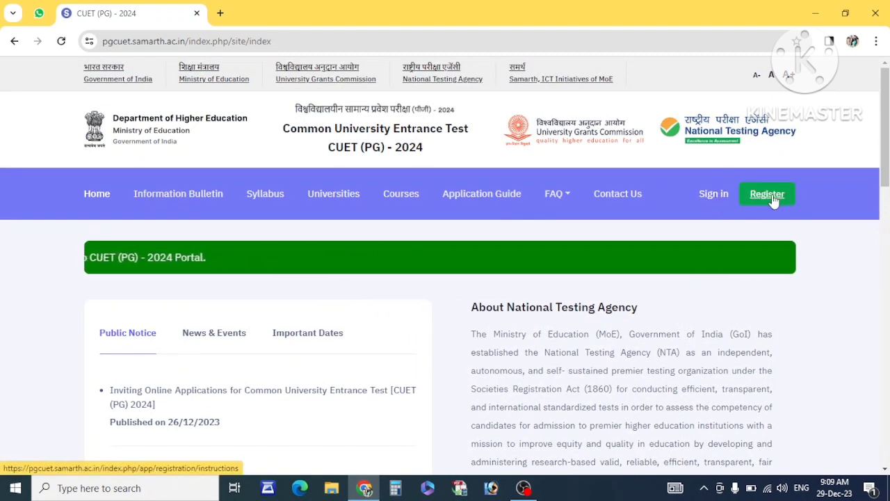
pyautogui.click(773, 199)
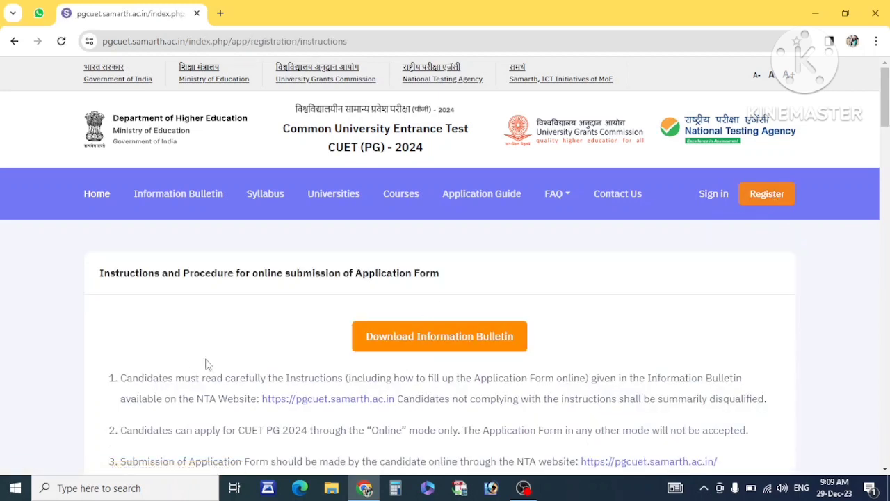
# Tick the 'read the Information Bulletin' declaration and proceed to the blank Registration Form.
pyautogui.scroll(-20, 206, 364)
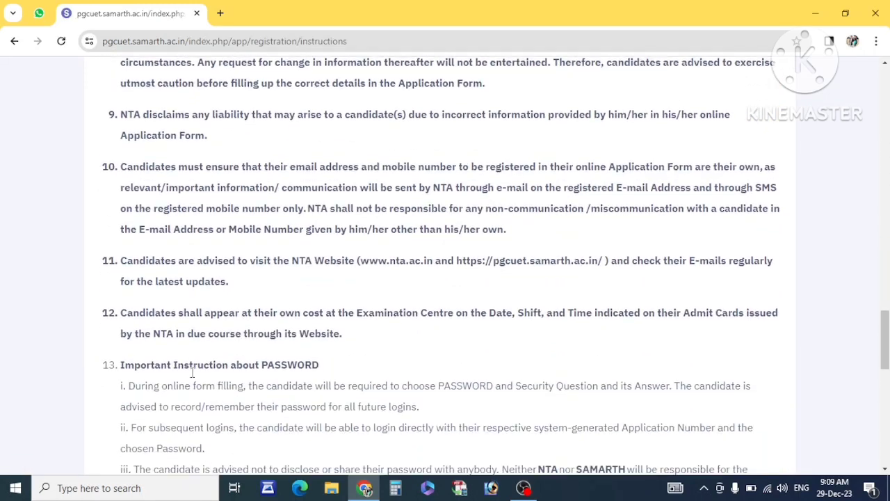
pyautogui.scroll(-10, 192, 373)
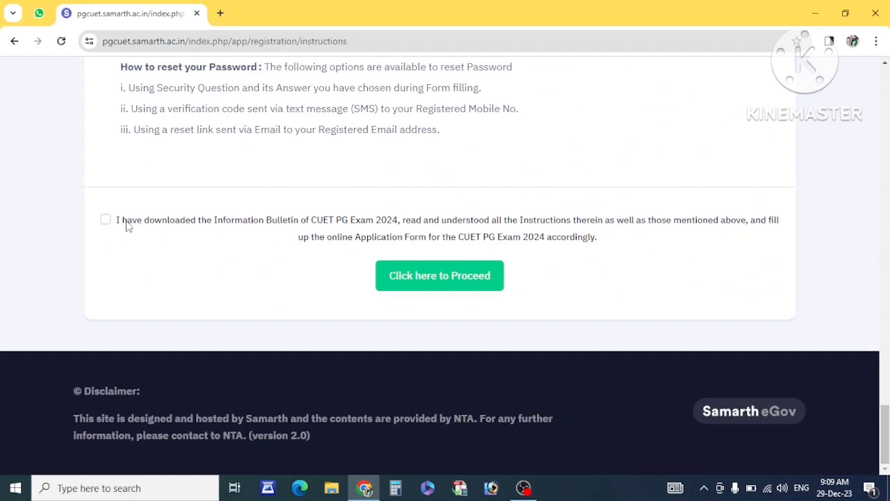
pyautogui.moveTo(116, 221); pyautogui.dragTo(149, 227)
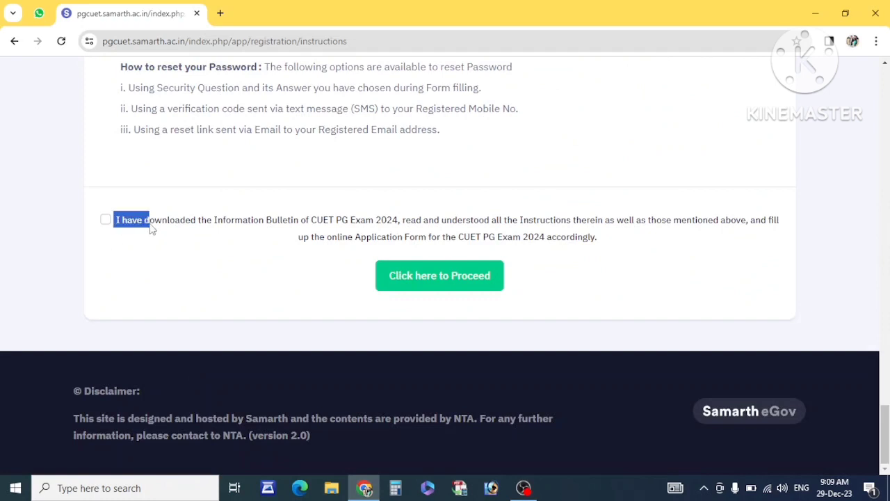
pyautogui.click(105, 220)
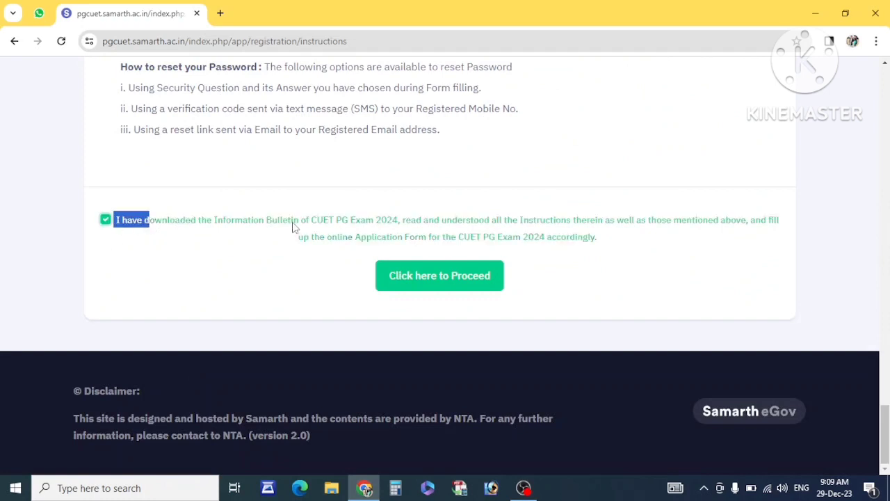
pyautogui.click(459, 285)
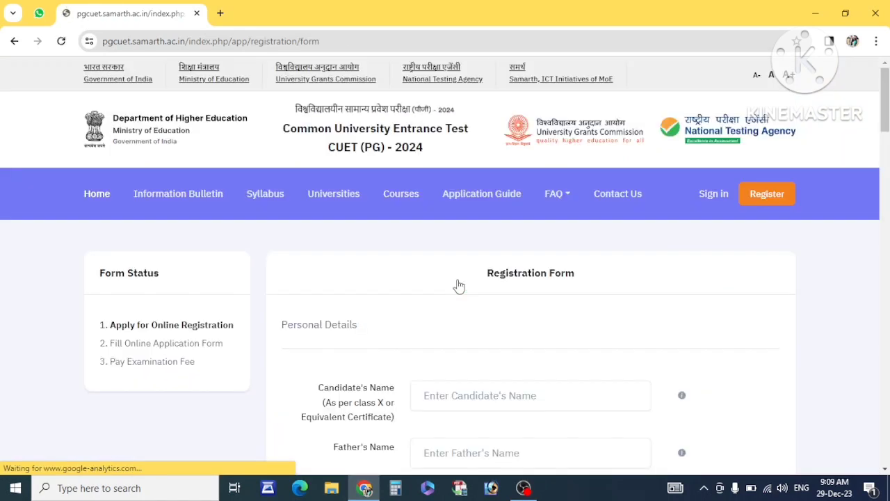
# Enter the candidate's name in the Candidate's Name field.
pyautogui.scroll(-2, 459, 285)
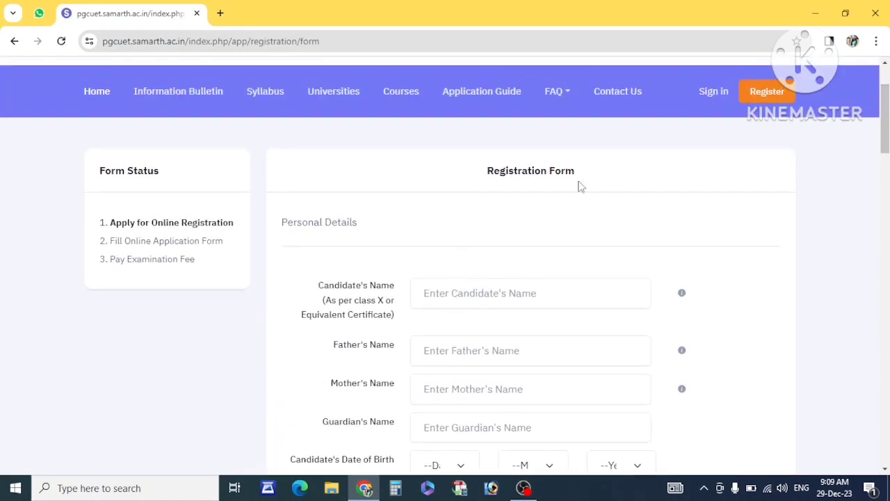
pyautogui.moveTo(579, 174); pyautogui.dragTo(481, 175)
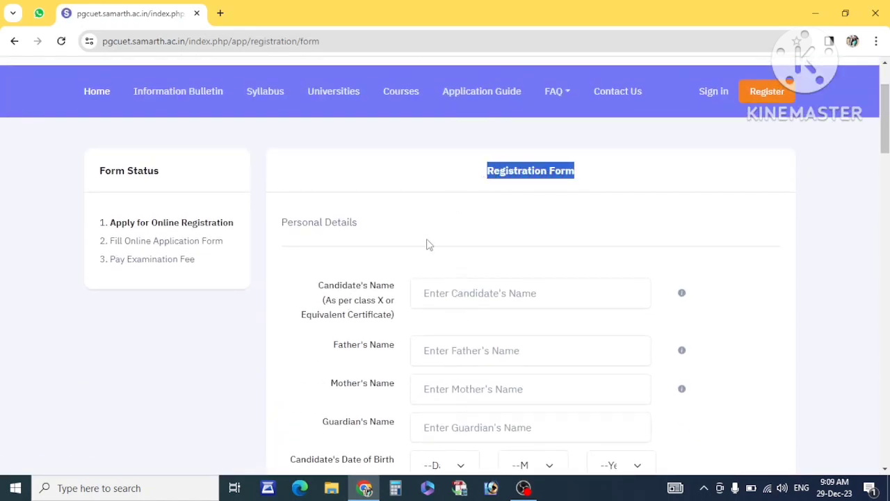
pyautogui.scroll(-3, 430, 244)
pyautogui.scroll(1, 448, 211)
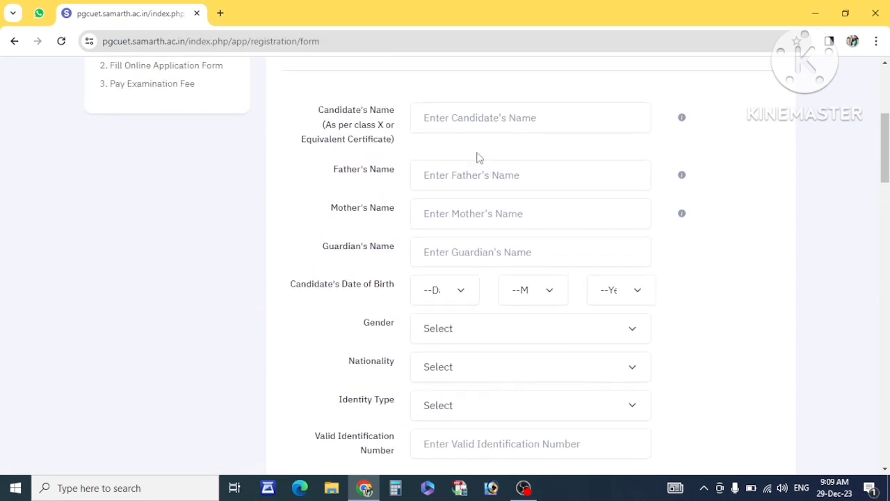
pyautogui.click(464, 115)
pyautogui.moveTo(325, 127); pyautogui.dragTo(394, 147)
pyautogui.click(448, 115)
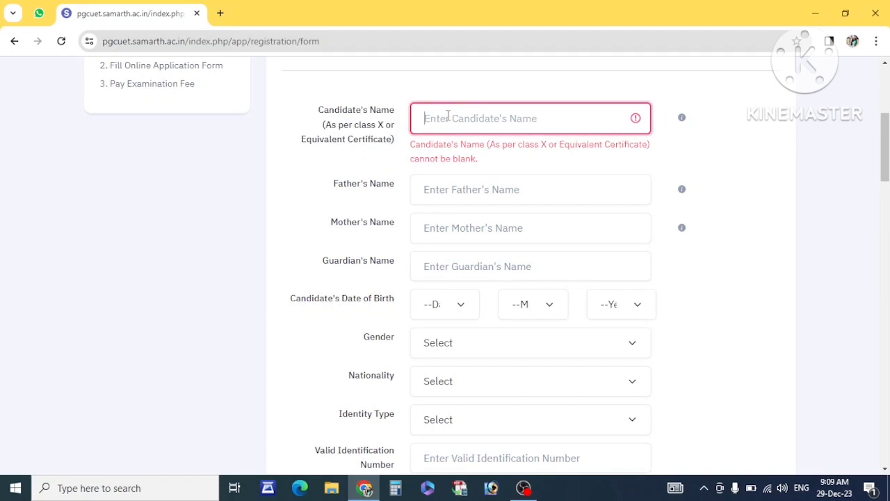
pyautogui.write('DEM')
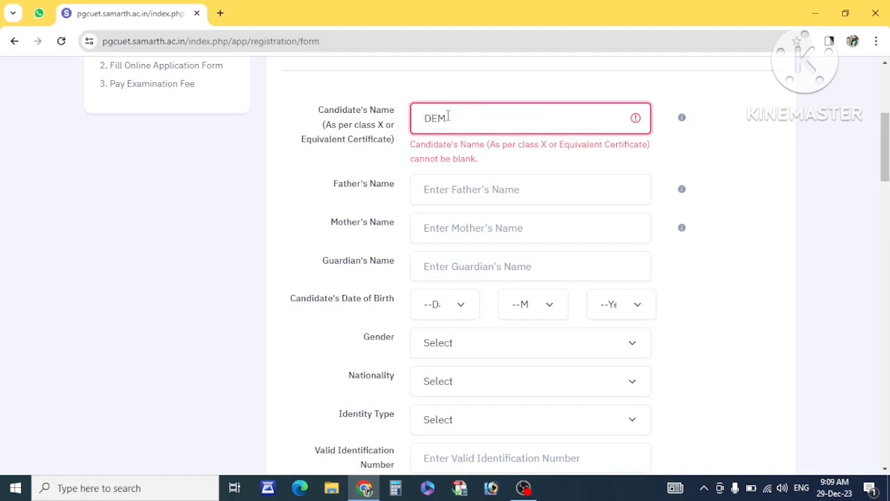
pyautogui.write('O FORM')
# Fill in the father's name, leaving the Mother's and Guardian's Name fields as they are.
pyautogui.click(471, 185)
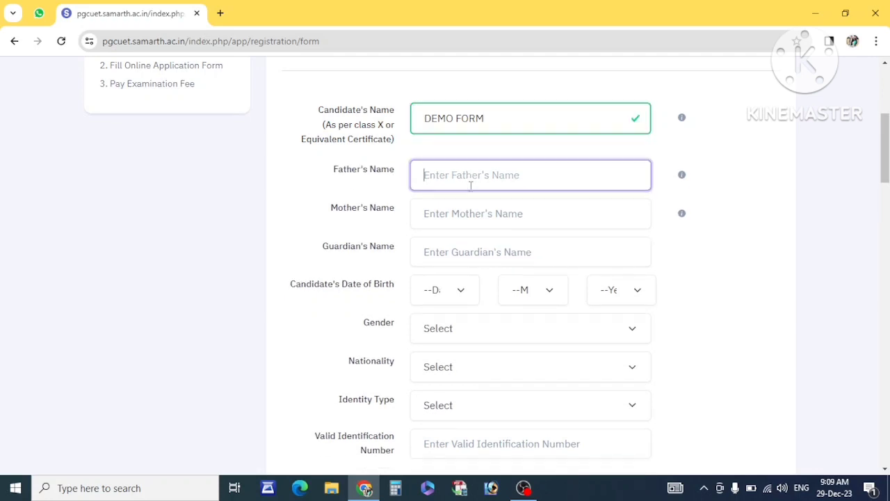
pyautogui.write('FATHER')
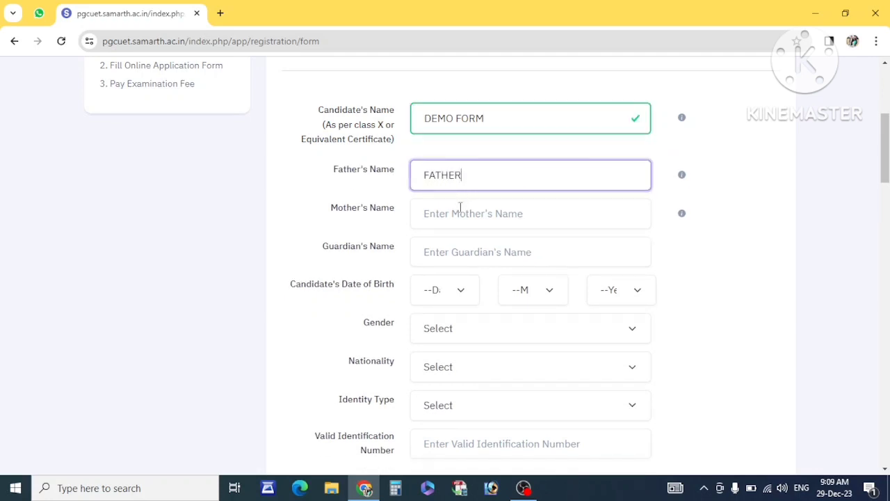
pyautogui.click(486, 218)
pyautogui.click(472, 255)
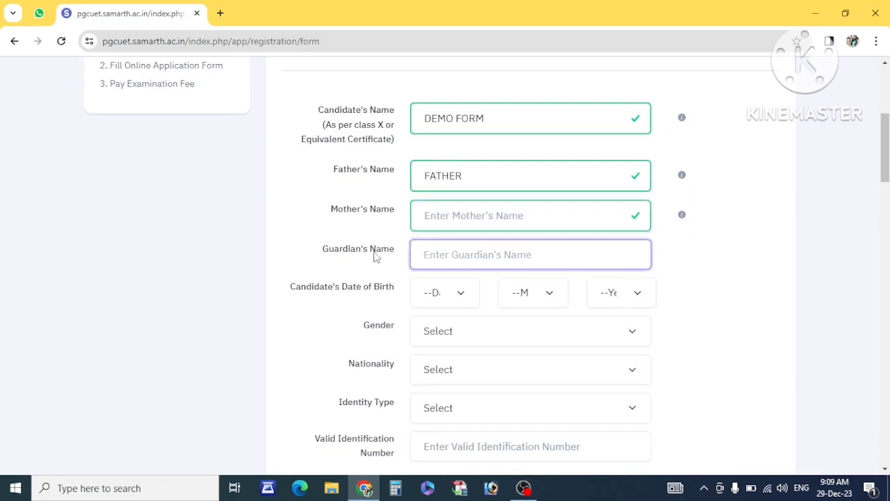
pyautogui.moveTo(323, 250); pyautogui.dragTo(399, 253)
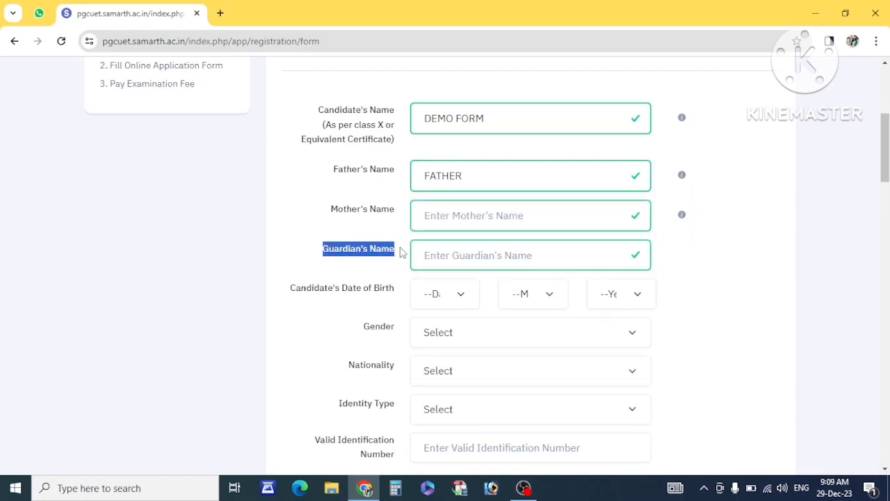
pyautogui.scroll(-1, 468, 254)
pyautogui.moveTo(298, 229); pyautogui.dragTo(393, 229)
# Set the date of birth to 1 January 2000.
pyautogui.click(445, 230)
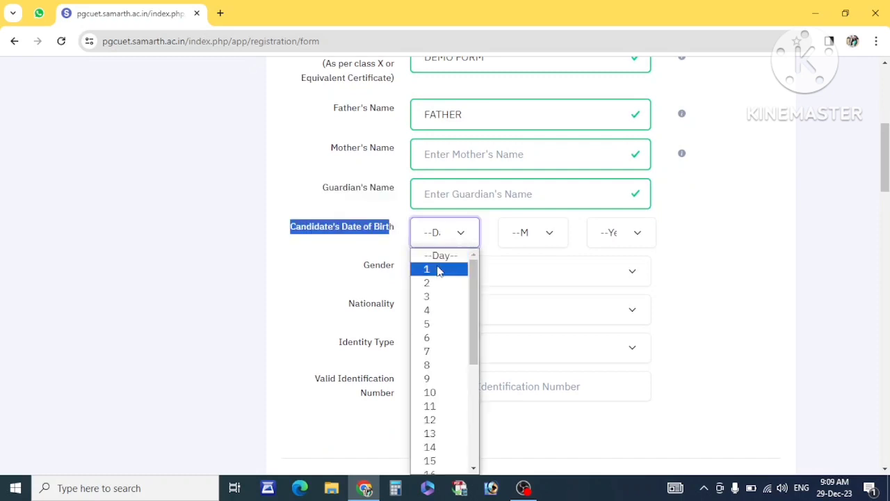
pyautogui.click(439, 269)
pyautogui.click(527, 236)
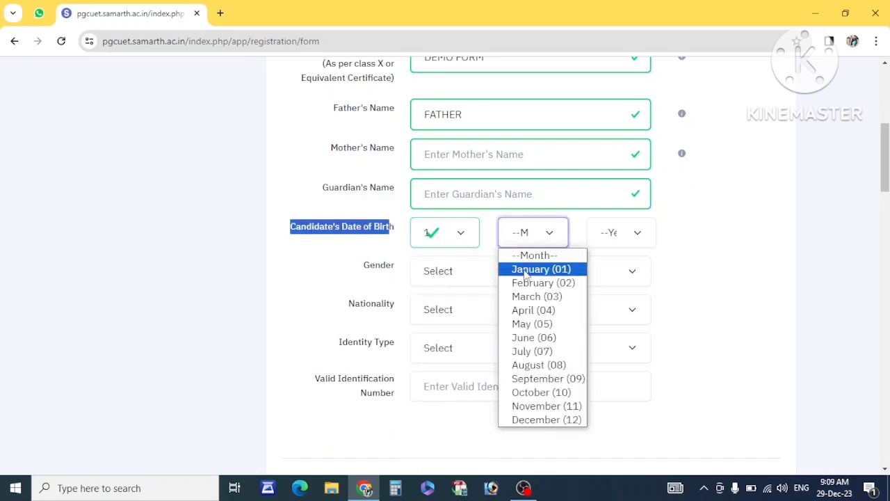
pyautogui.click(527, 269)
pyautogui.click(624, 240)
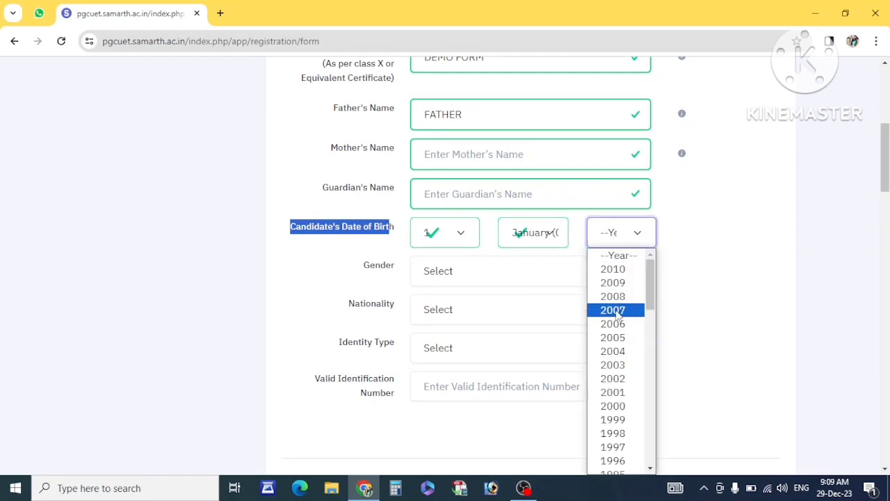
pyautogui.write('2000')
pyautogui.press('Return')
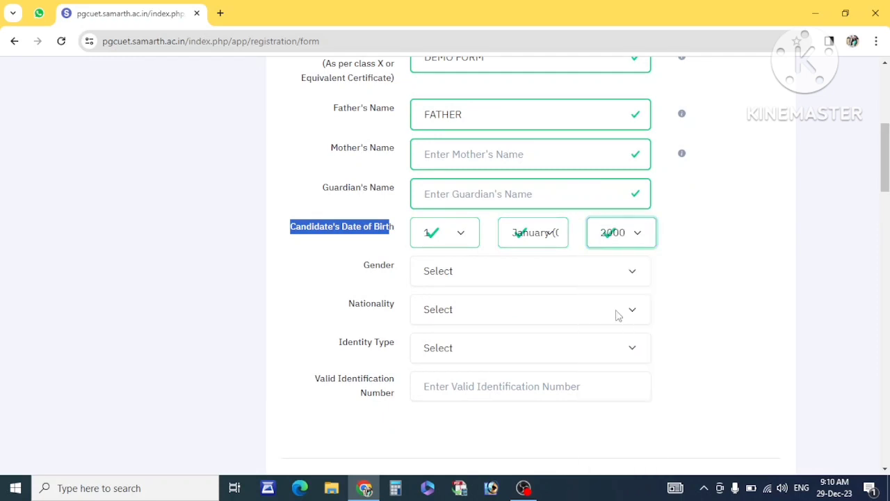
# Set gender to Male and nationality to Indian.
pyautogui.click(508, 276)
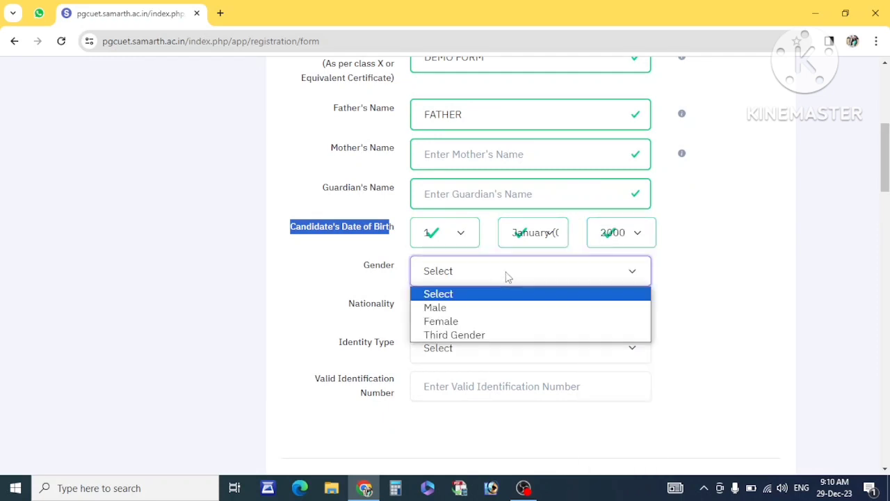
pyautogui.click(461, 309)
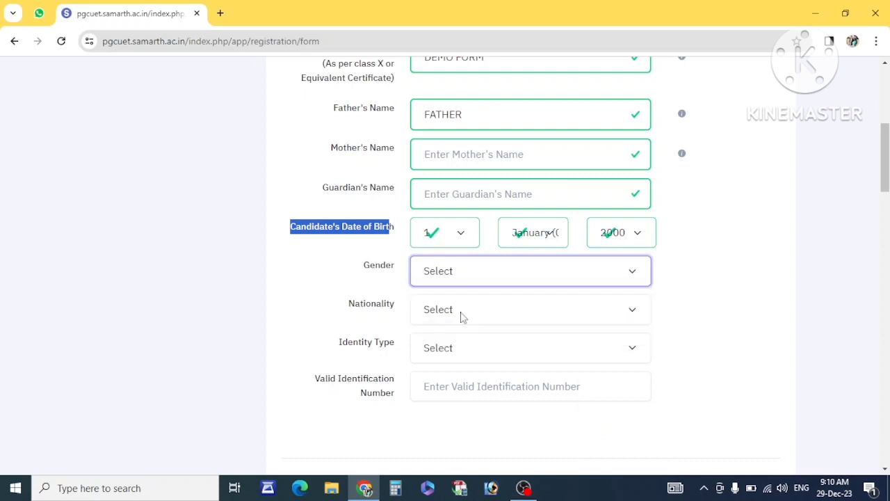
pyautogui.click(450, 312)
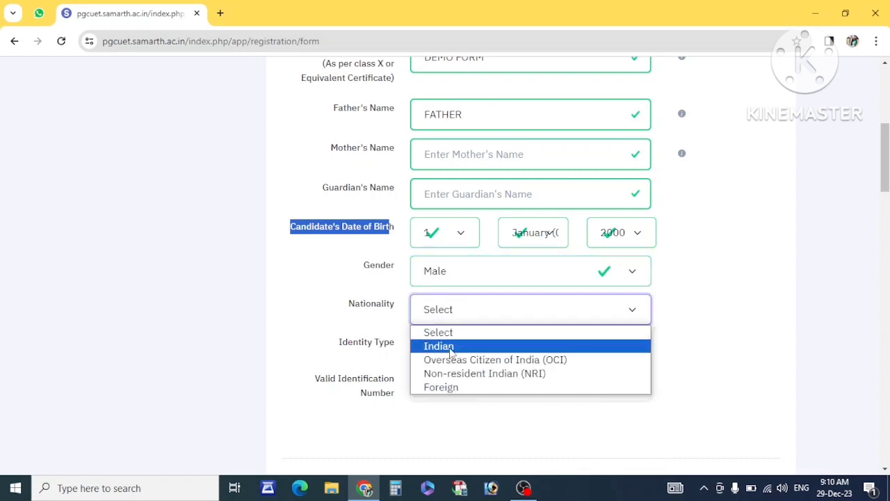
pyautogui.click(445, 346)
pyautogui.click(469, 308)
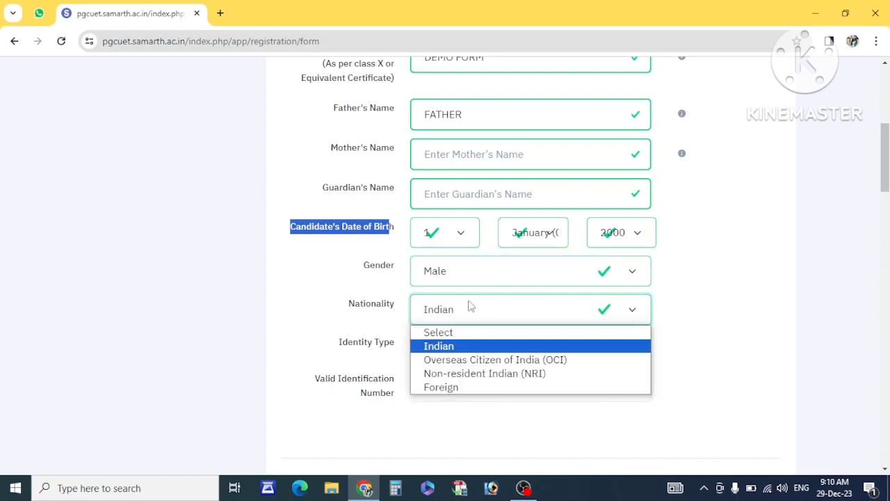
pyautogui.click(370, 313)
pyautogui.scroll(-1, 399, 280)
# Choose 'Other Valid Govt Identity with photograph' as identity type, leaving the identification number blank.
pyautogui.click(439, 269)
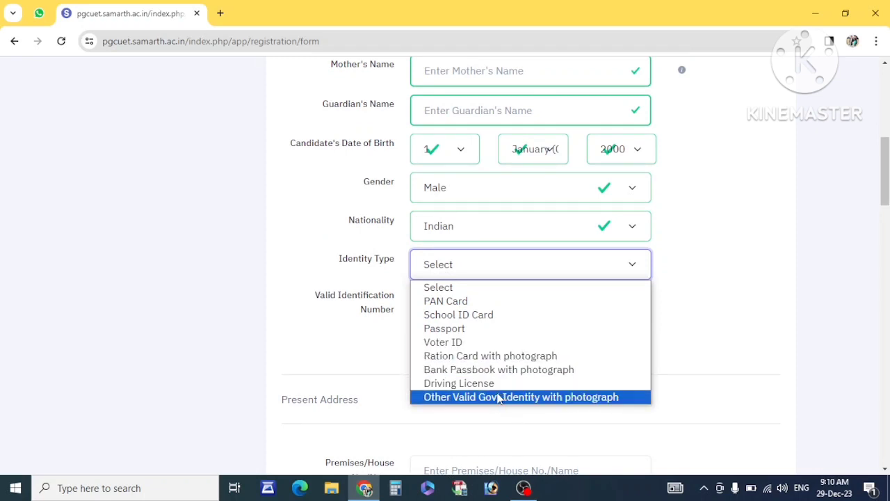
pyautogui.click(566, 401)
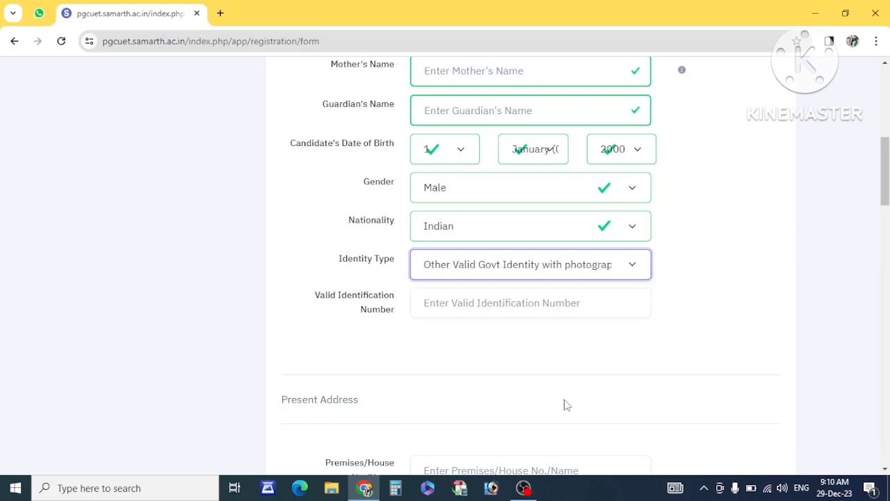
pyautogui.click(489, 302)
pyautogui.scroll(-2, 457, 324)
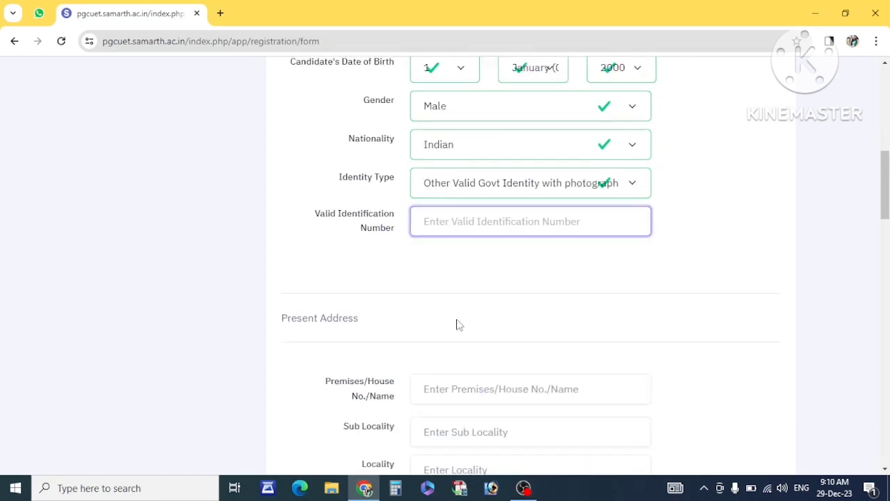
pyautogui.click(477, 157)
pyautogui.click(370, 217)
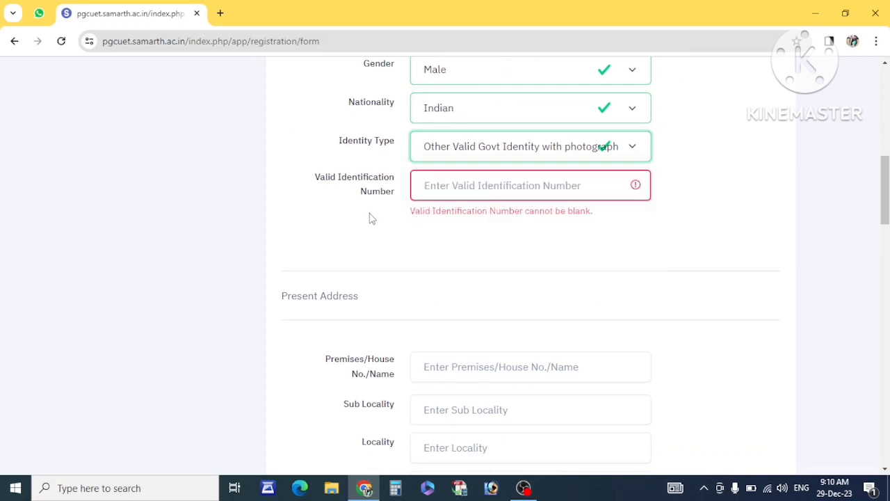
pyautogui.click(454, 183)
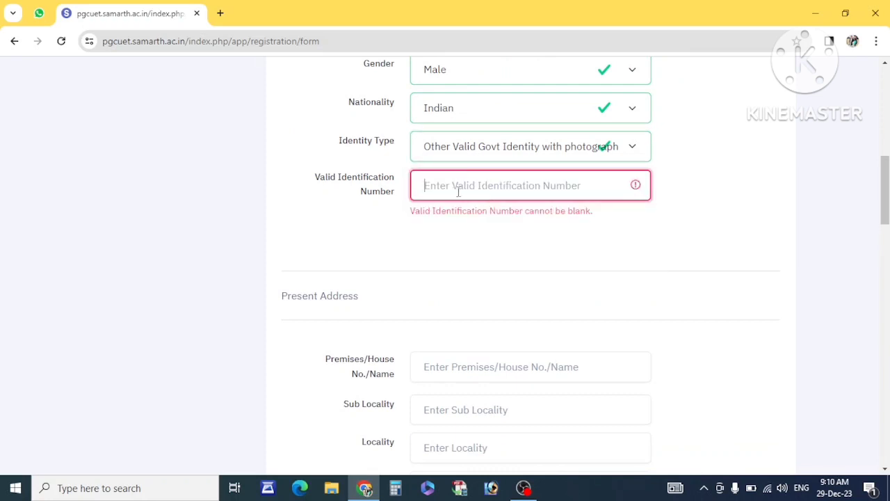
pyautogui.scroll(-1, 399, 221)
pyautogui.moveTo(361, 215); pyautogui.dragTo(275, 219)
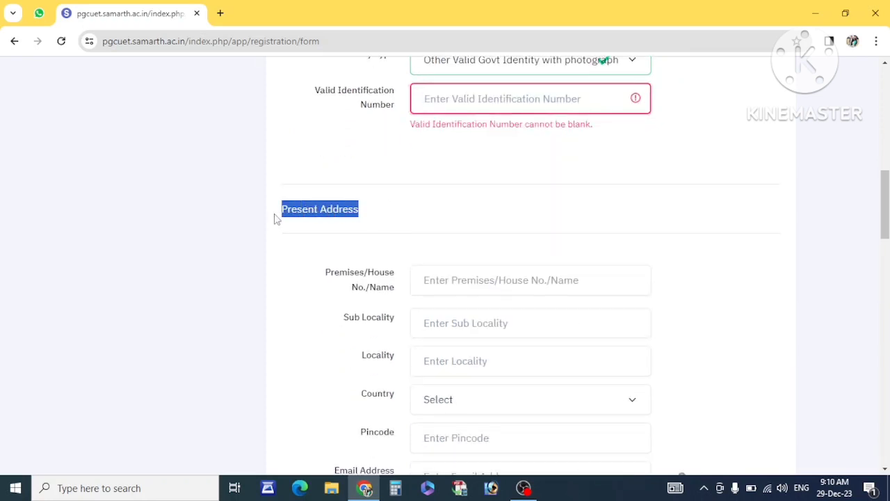
# Fill in the present address house number, sub locality and locality.
pyautogui.scroll(-1, 430, 194)
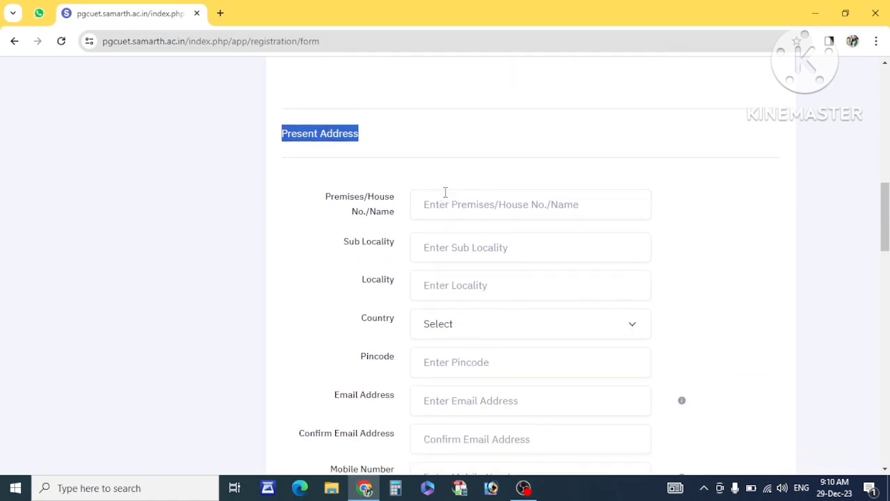
pyautogui.click(445, 193)
pyautogui.write('000')
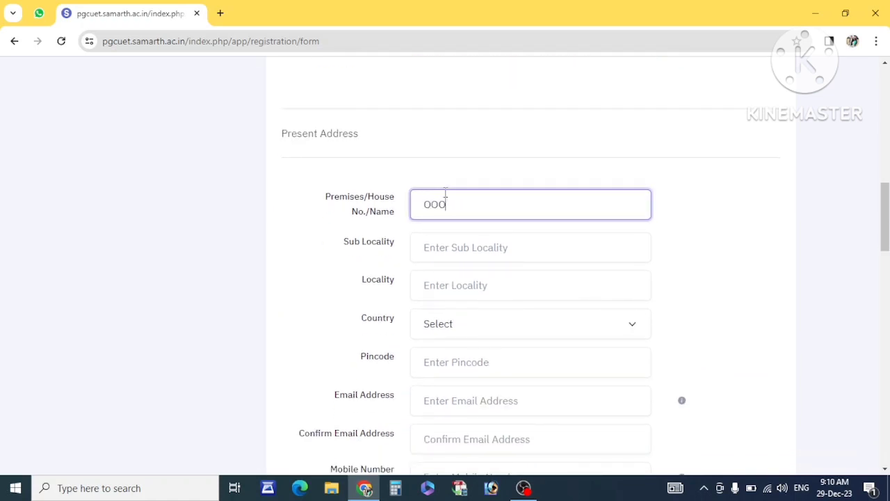
pyautogui.click(433, 241)
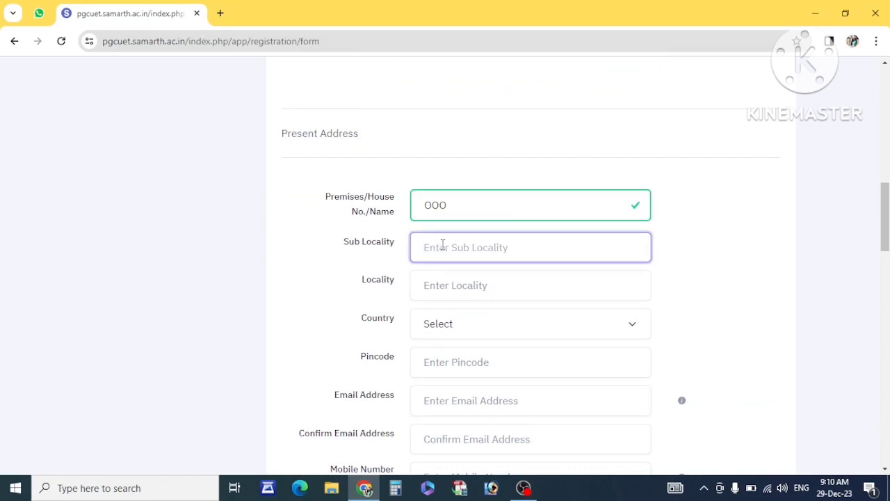
pyautogui.click(447, 288)
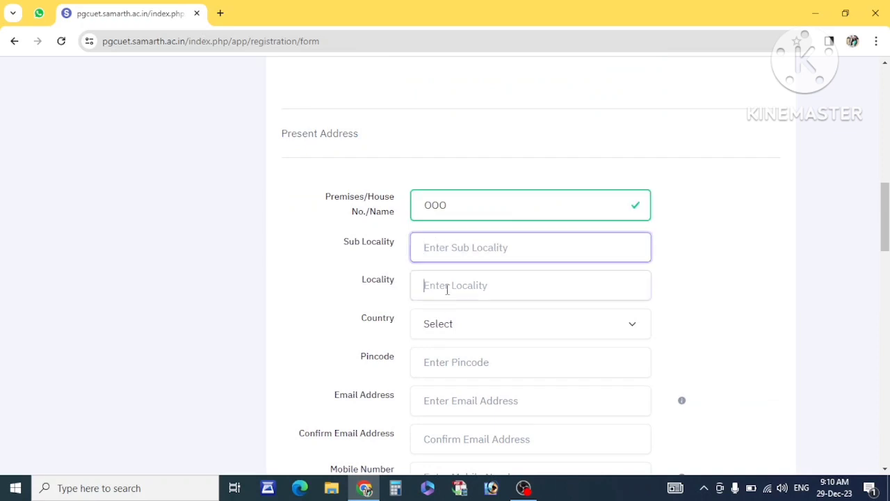
pyautogui.click(460, 254)
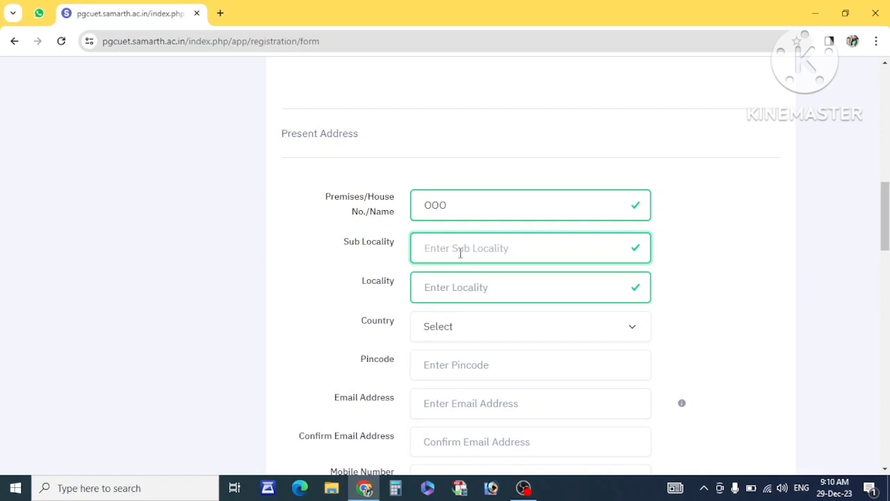
pyautogui.write('ADDRESS')
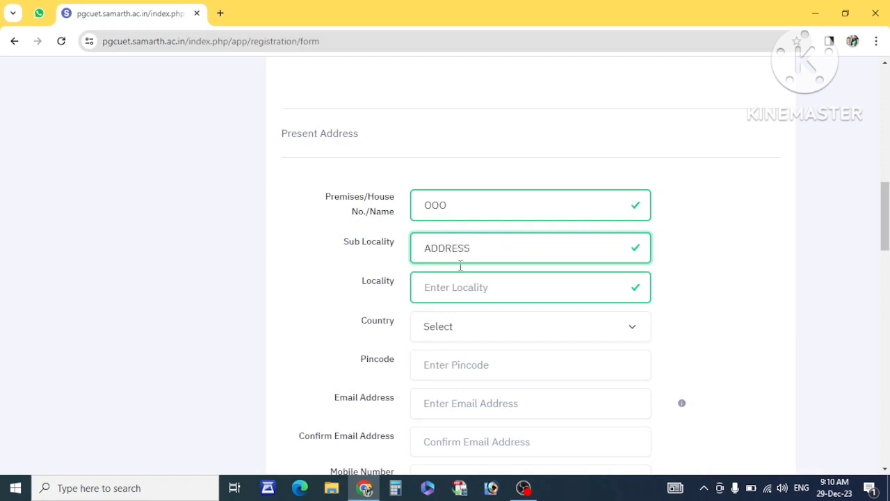
pyautogui.click(457, 278)
pyautogui.write('ADDRESS')
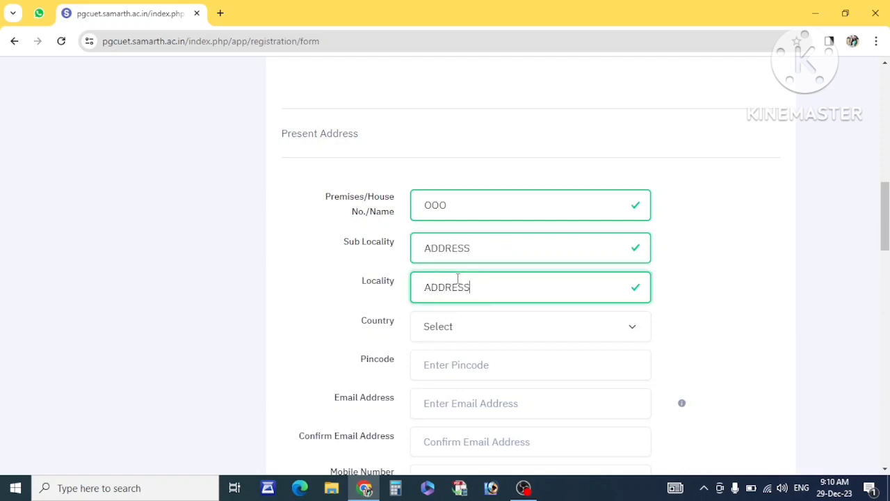
# Set country India, state UTTAR PRADESH, district BALLIA, and enter the pincode.
pyautogui.click(453, 326)
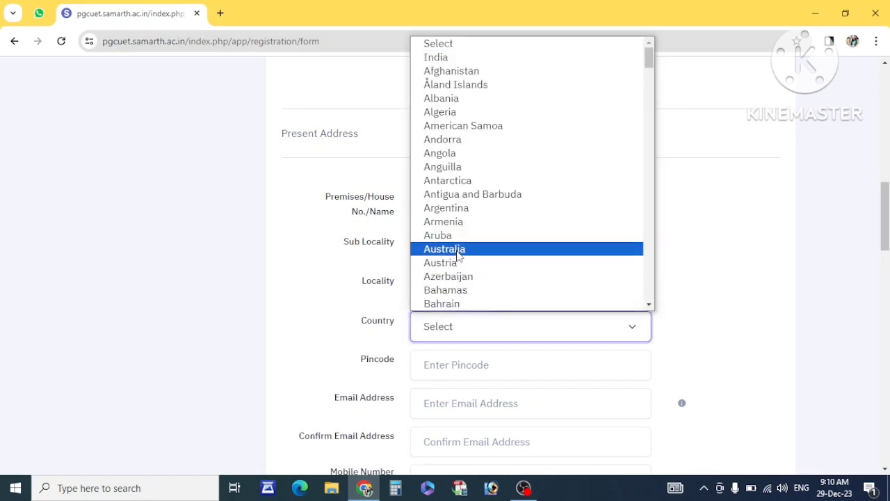
pyautogui.write('india')
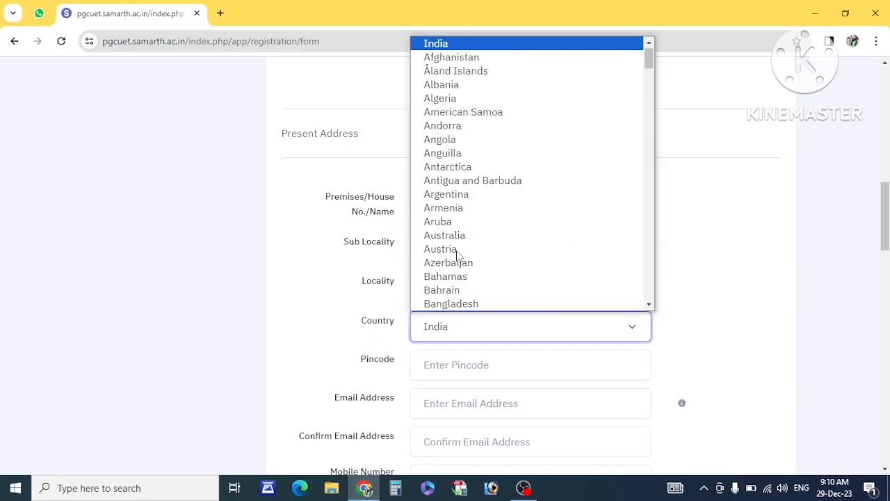
pyautogui.click(325, 343)
pyautogui.scroll(-1, 322, 341)
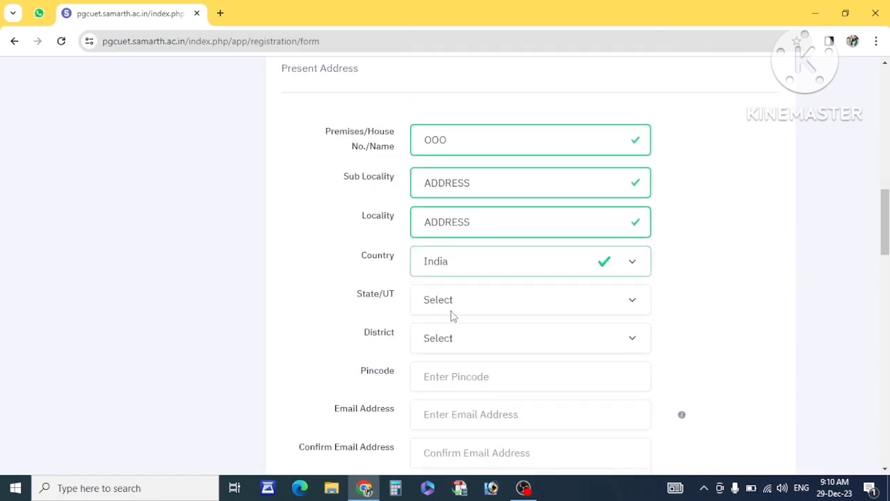
pyautogui.click(451, 314)
pyautogui.scroll(-4, 523, 191)
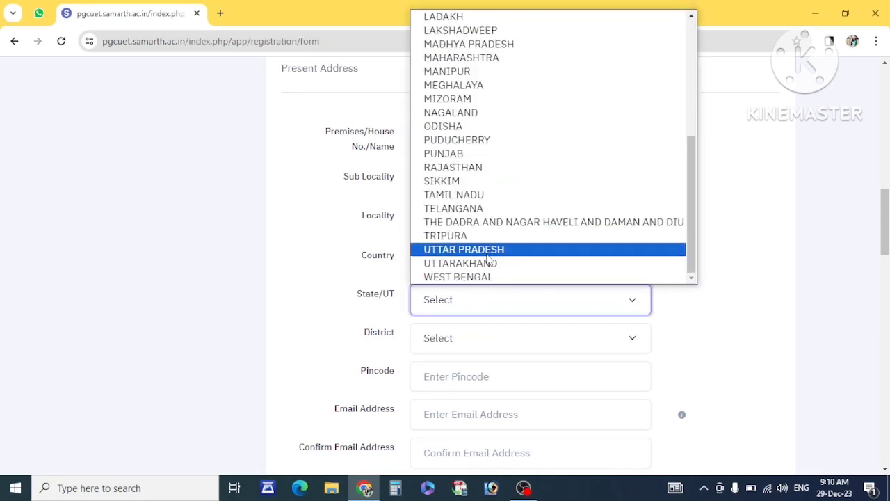
pyautogui.click(487, 254)
pyautogui.click(482, 342)
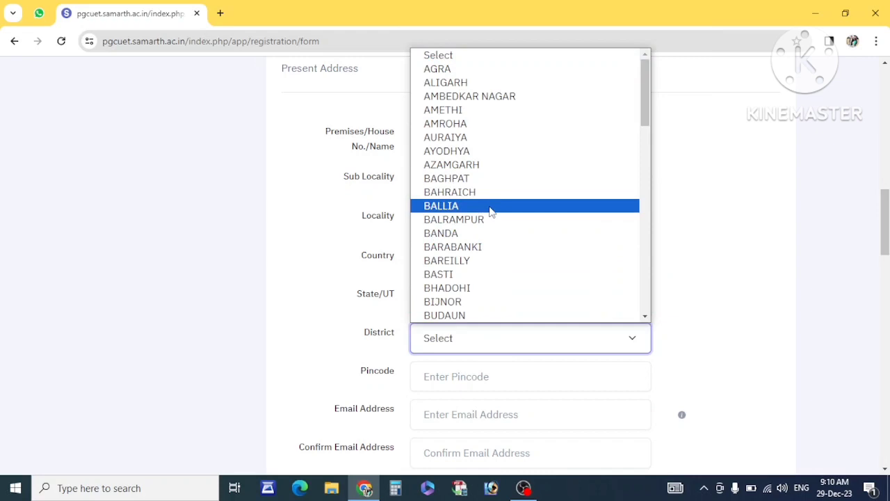
pyautogui.click(491, 211)
pyautogui.scroll(-1, 373, 306)
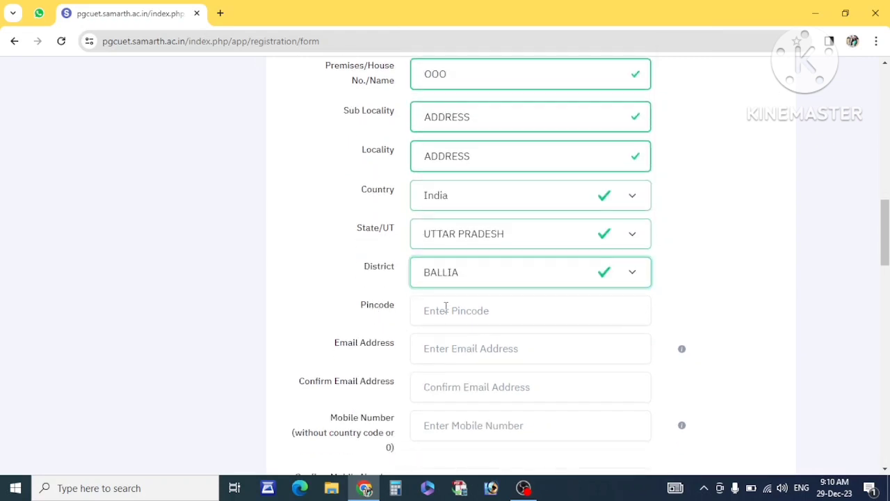
pyautogui.click(451, 309)
pyautogui.write('283444')
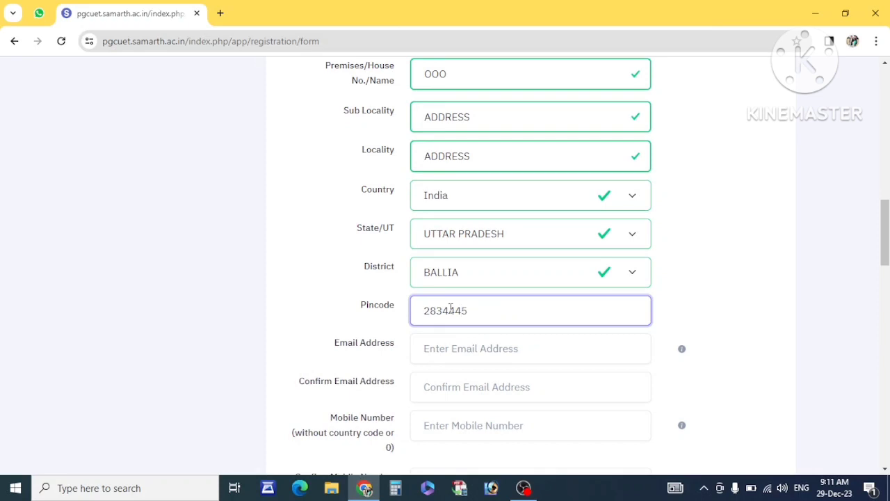
pyautogui.scroll(-1, 436, 334)
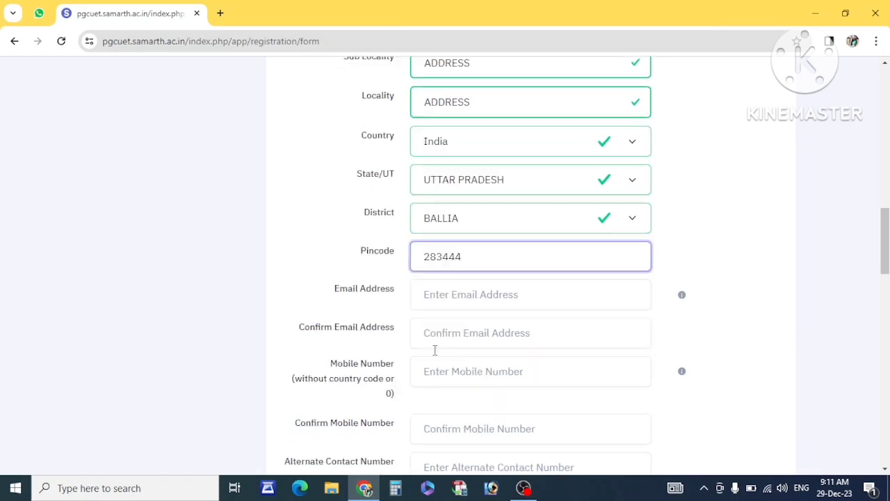
pyautogui.moveTo(333, 285); pyautogui.dragTo(400, 293)
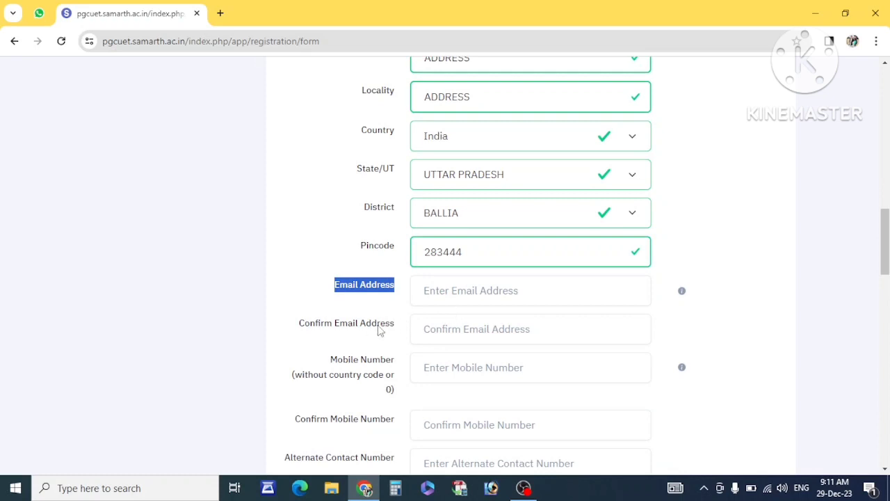
# Scroll past the Confirm Email, Confirm Mobile and Alternate Contact Number fields.
pyautogui.moveTo(300, 324); pyautogui.dragTo(404, 325)
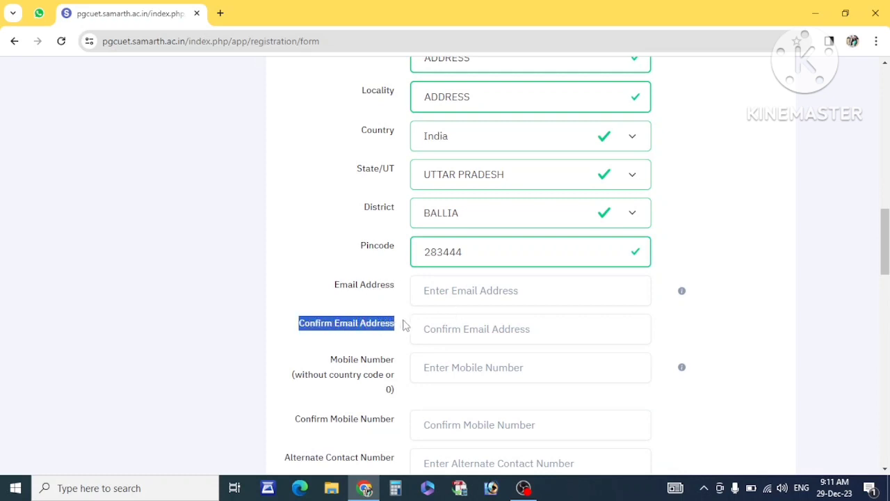
pyautogui.click(471, 337)
pyautogui.scroll(-1, 461, 342)
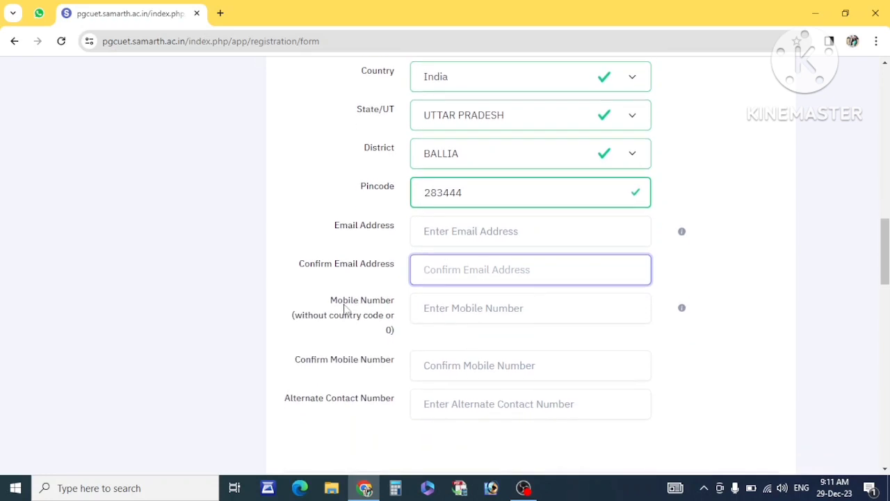
pyautogui.moveTo(331, 300); pyautogui.dragTo(397, 327)
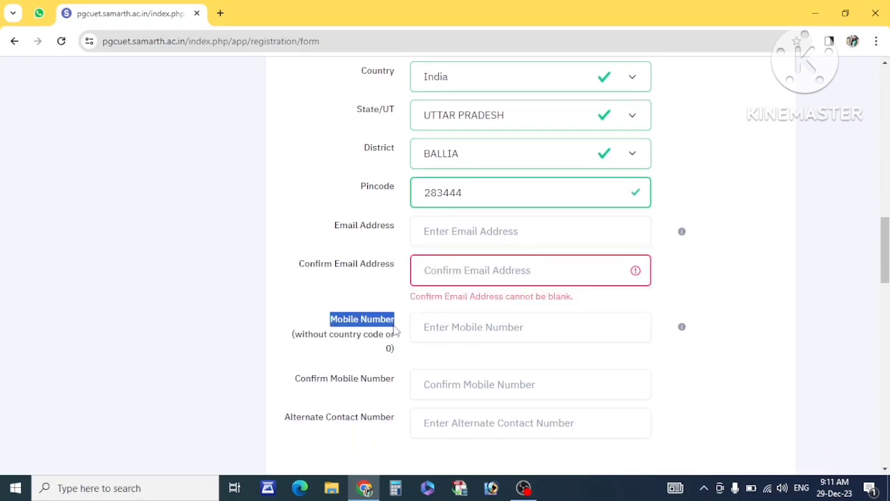
pyautogui.scroll(-2, 376, 341)
pyautogui.moveTo(298, 277); pyautogui.dragTo(381, 283)
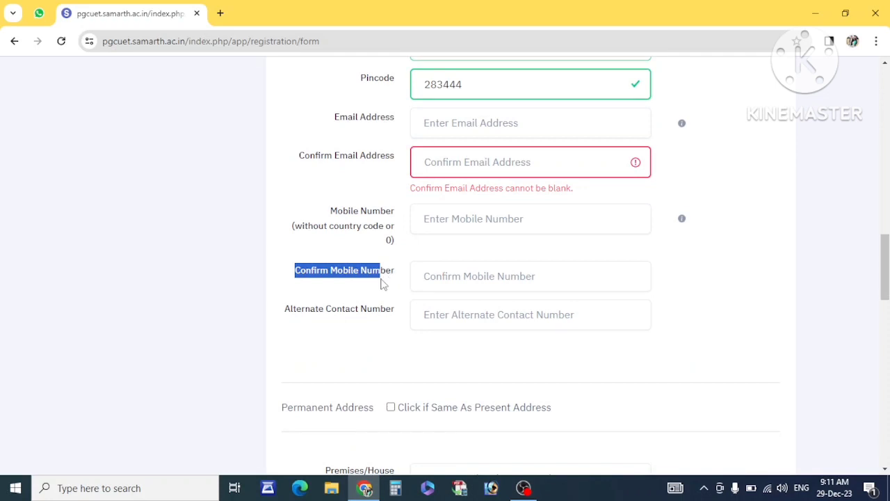
pyautogui.scroll(-1, 383, 284)
pyautogui.moveTo(287, 277); pyautogui.dragTo(398, 274)
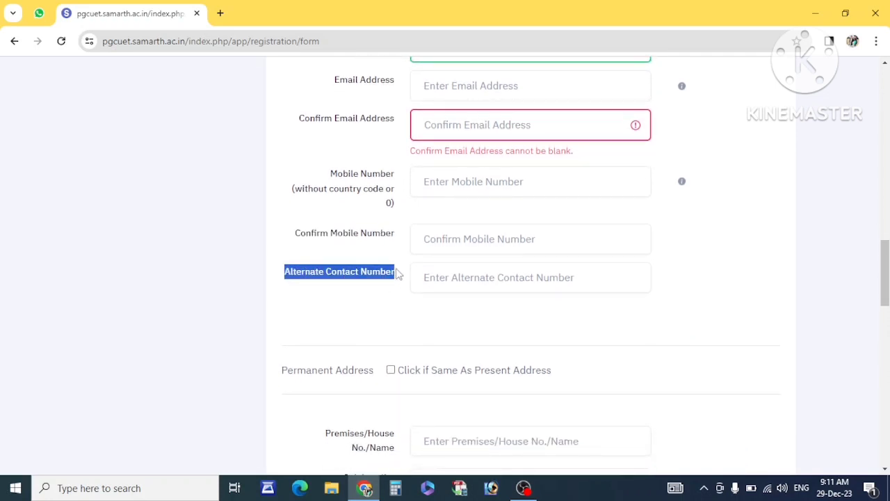
pyautogui.scroll(-1, 399, 274)
pyautogui.scroll(-2, 282, 338)
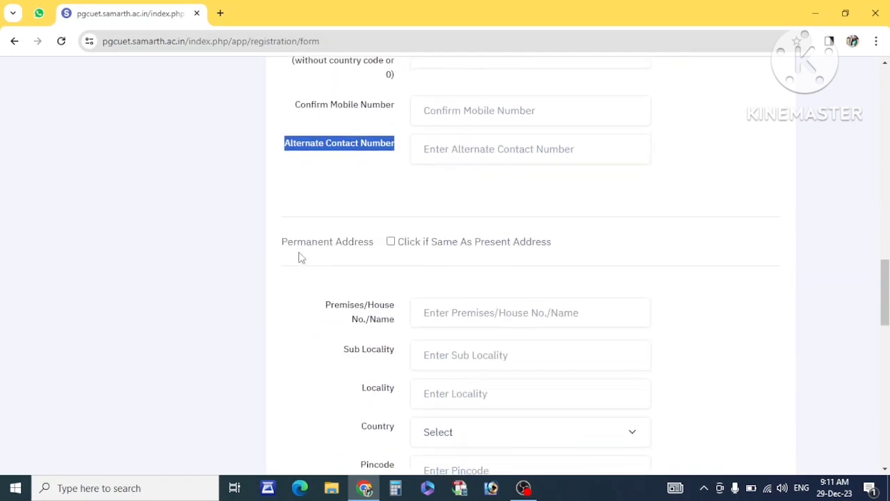
# Leave the Permanent Address blank, skipping the same-as-present option, and reach Choose Password.
pyautogui.moveTo(280, 246); pyautogui.dragTo(369, 256)
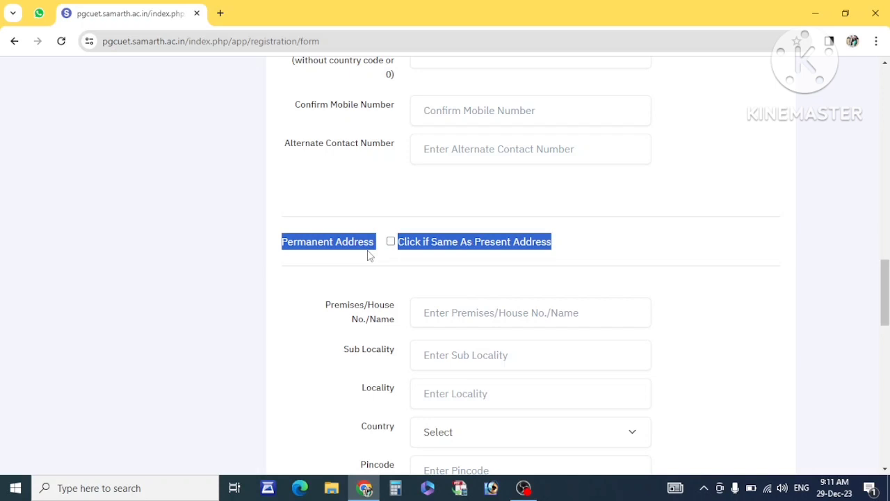
pyautogui.scroll(-1, 429, 288)
pyautogui.click(452, 278)
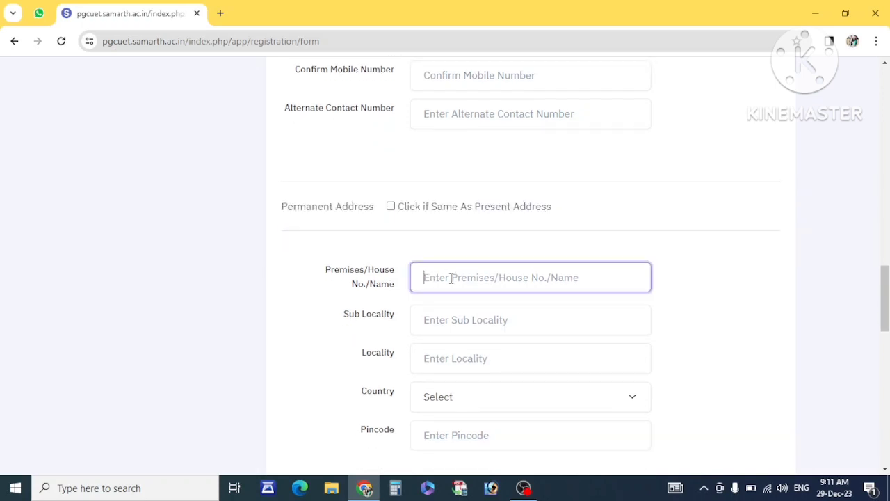
pyautogui.scroll(-1, 452, 279)
pyautogui.scroll(-2, 455, 320)
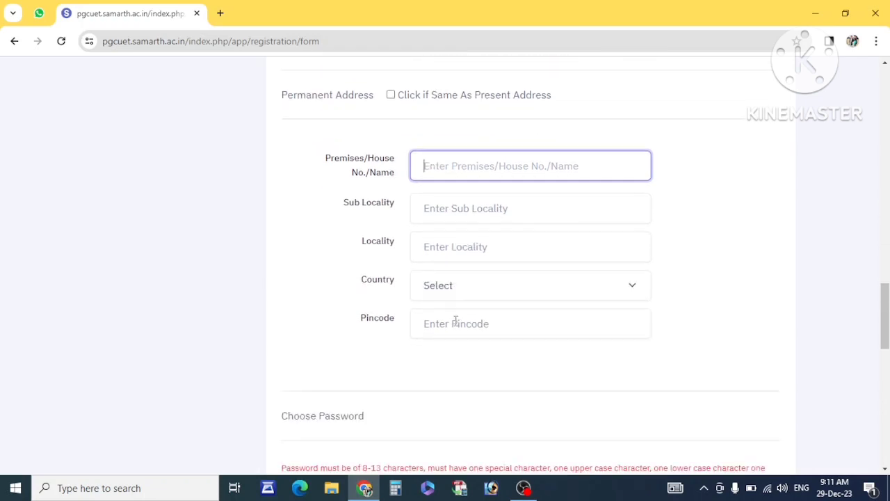
pyautogui.scroll(1, 456, 320)
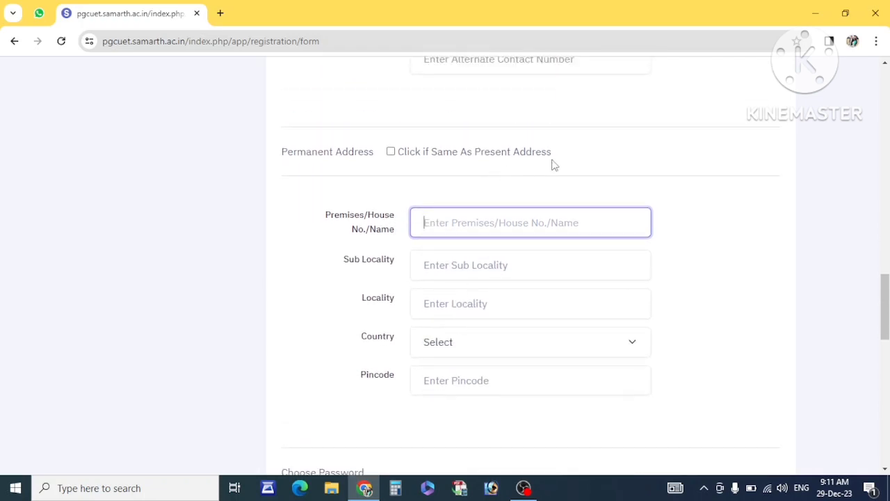
pyautogui.moveTo(554, 161); pyautogui.dragTo(407, 164)
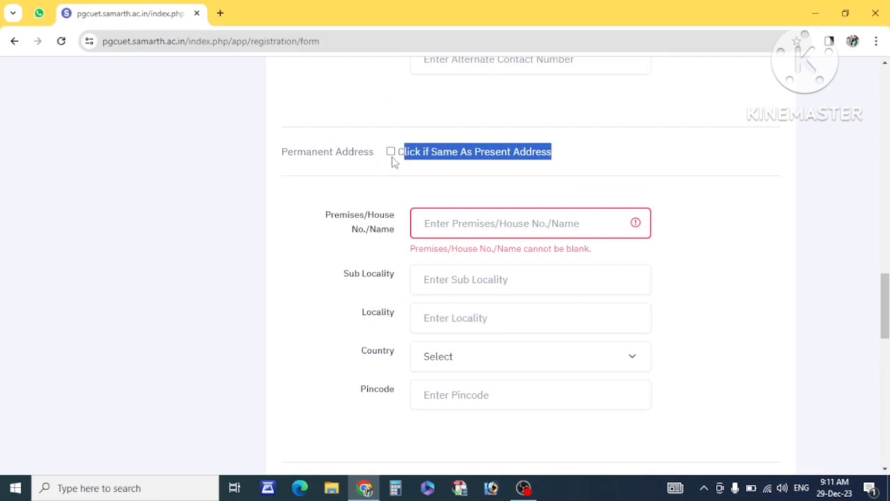
pyautogui.click(409, 170)
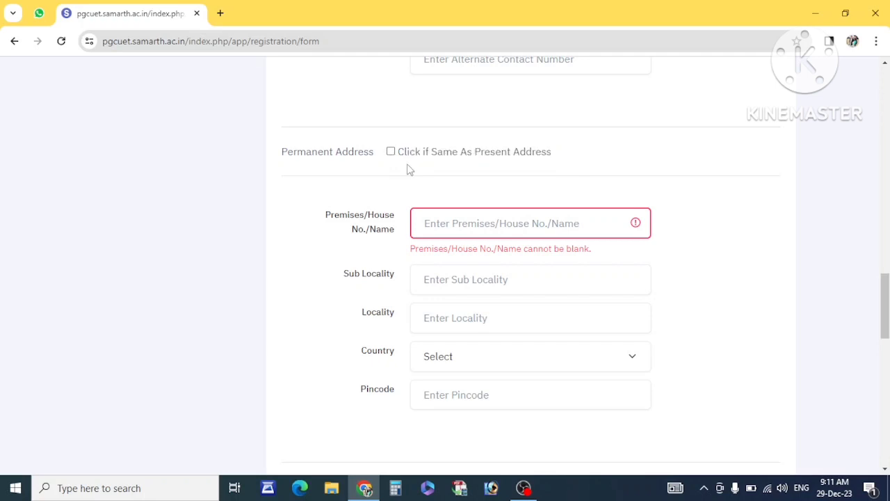
pyautogui.scroll(-2, 471, 268)
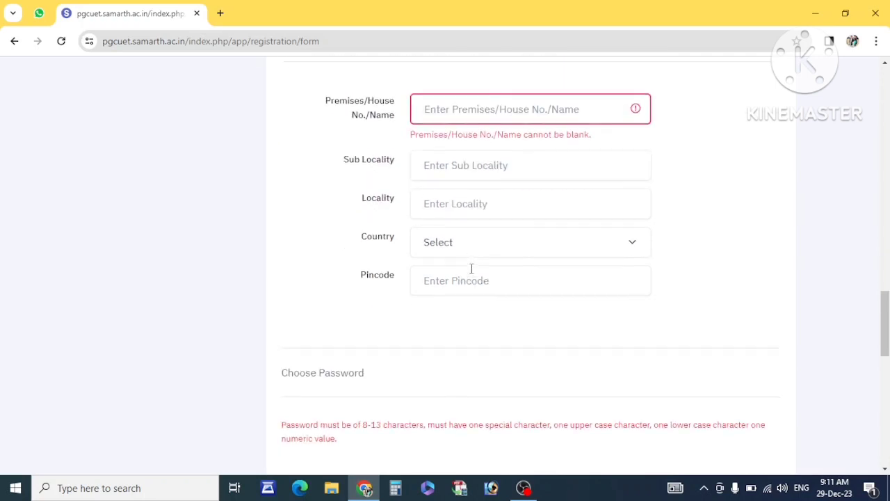
pyautogui.scroll(-3, 471, 268)
pyautogui.moveTo(358, 221); pyautogui.dragTo(278, 228)
# Visit the Password and Confirm Password fields, leaving both empty.
pyautogui.scroll(-1, 376, 233)
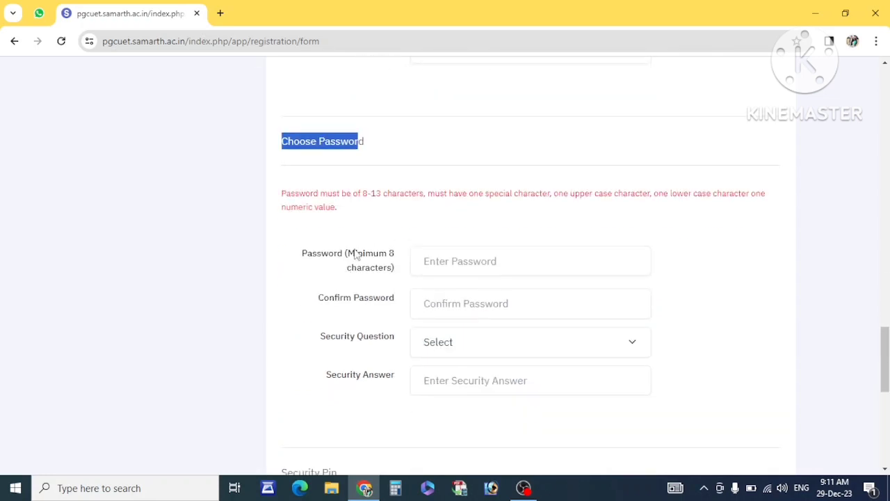
pyautogui.moveTo(350, 256); pyautogui.dragTo(391, 275)
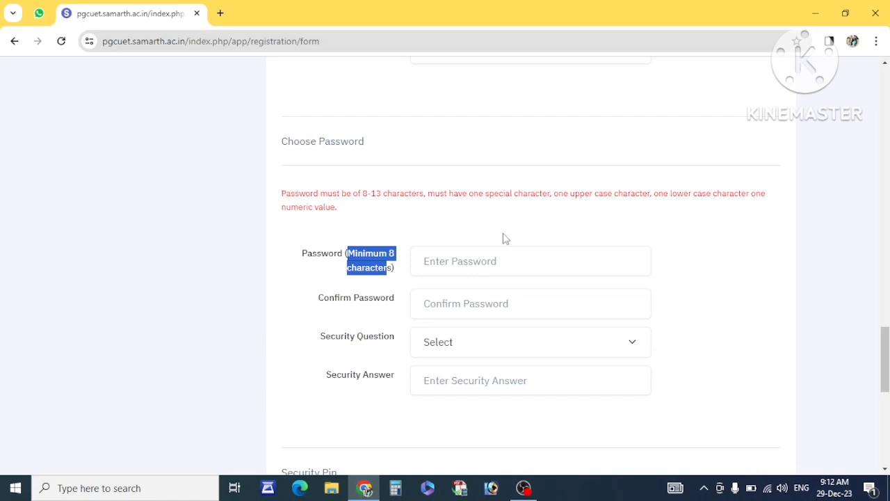
pyautogui.click(469, 254)
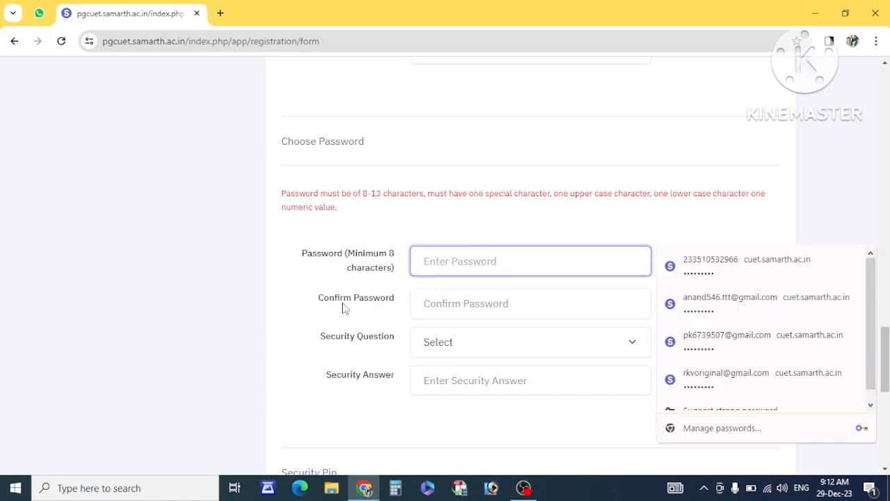
pyautogui.moveTo(318, 297); pyautogui.dragTo(449, 322)
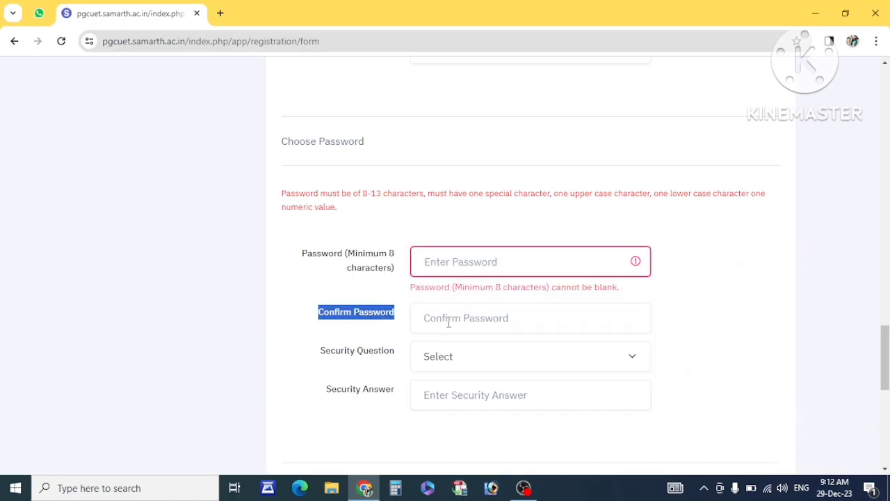
pyautogui.click(449, 321)
pyautogui.scroll(-1, 398, 292)
pyautogui.click(394, 311)
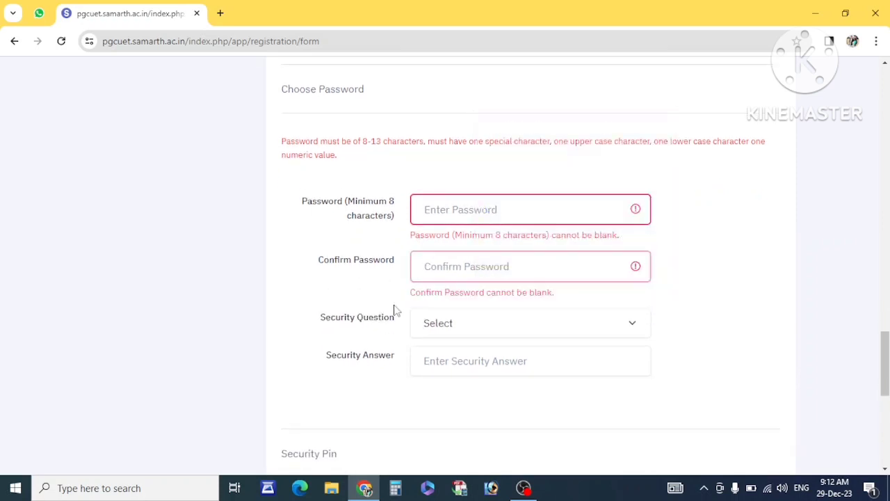
# Choose 'Which is your favourite book ?' as the security question and visit Security Answer.
pyautogui.moveTo(394, 311); pyautogui.dragTo(440, 323)
pyautogui.click(446, 324)
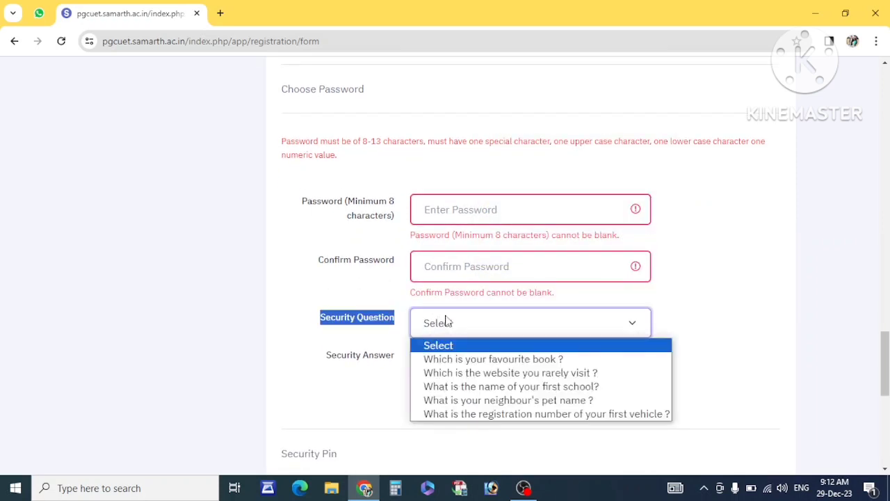
pyautogui.click(470, 362)
pyautogui.click(373, 390)
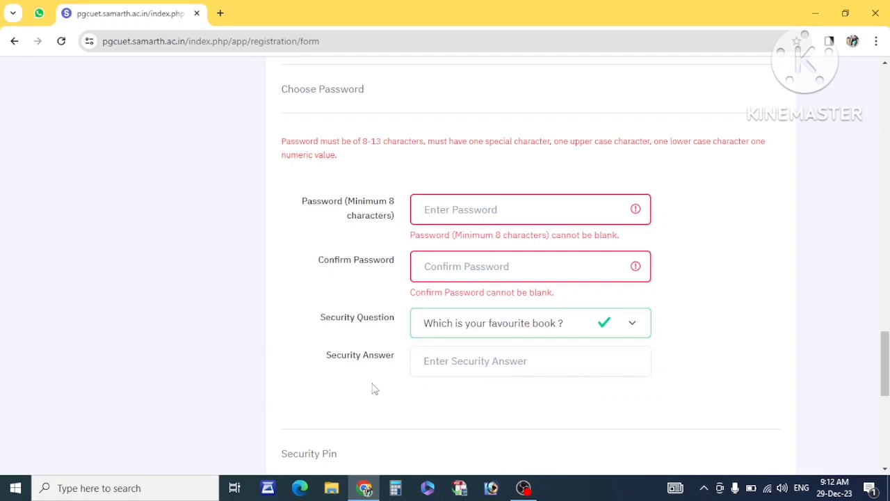
pyautogui.scroll(-1, 428, 350)
pyautogui.click(439, 310)
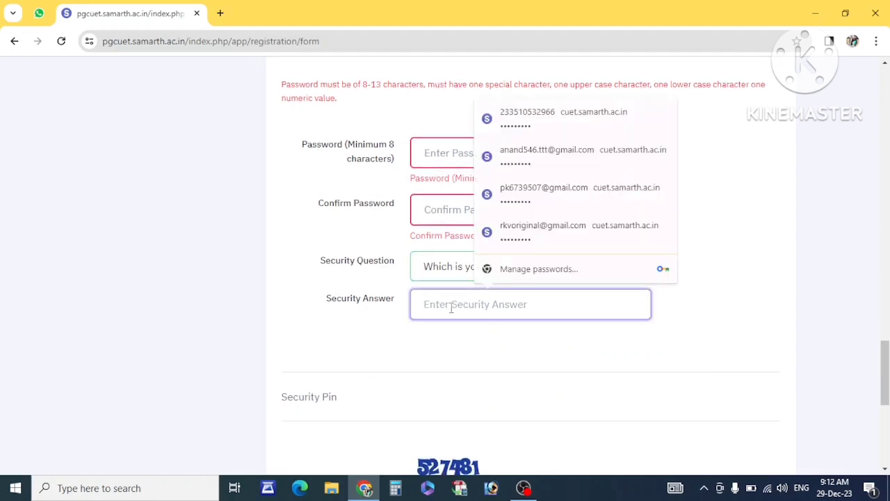
pyautogui.scroll(-2, 451, 308)
pyautogui.click(391, 330)
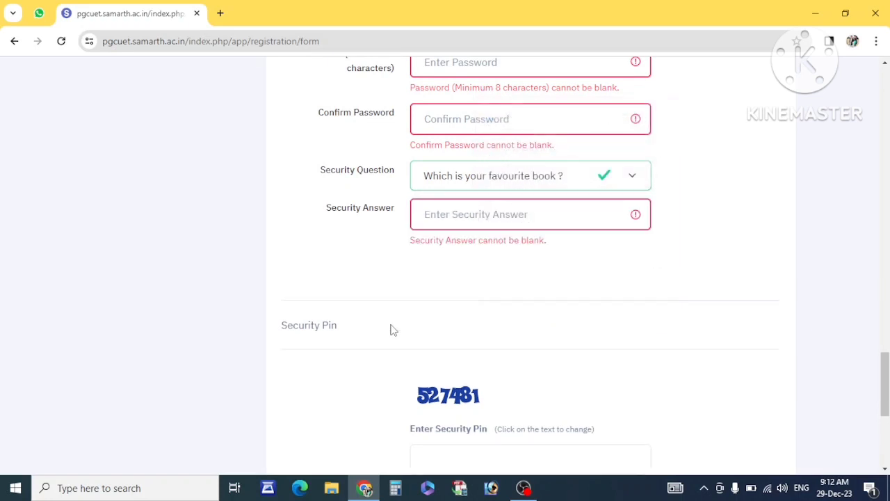
pyautogui.scroll(-2, 403, 321)
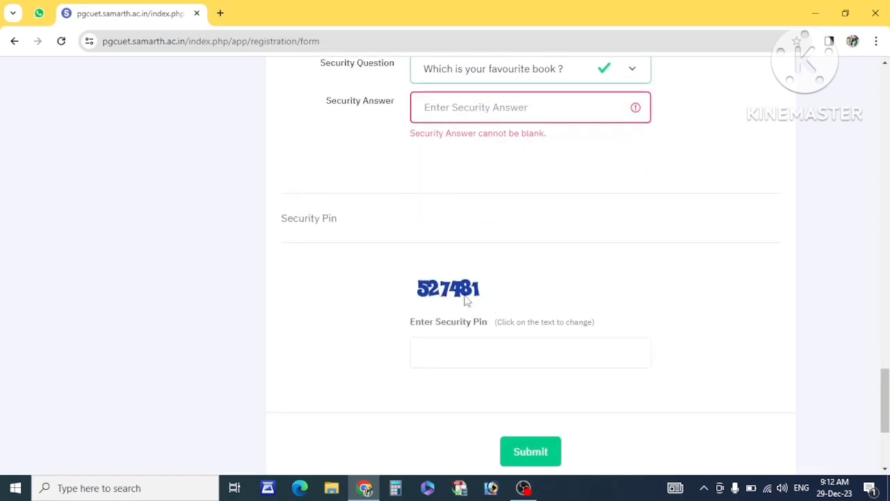
# Enter the displayed security pin and submit the form to reach the Review Page.
pyautogui.click(493, 361)
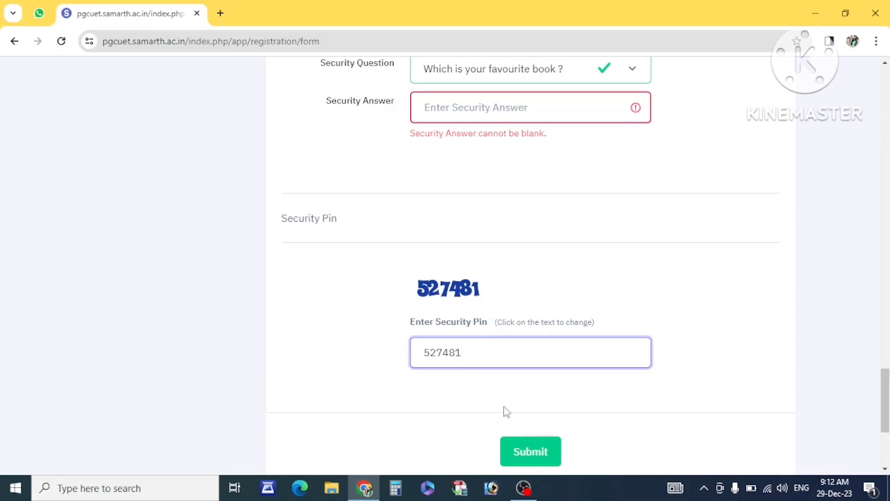
pyautogui.scroll(-2, 522, 403)
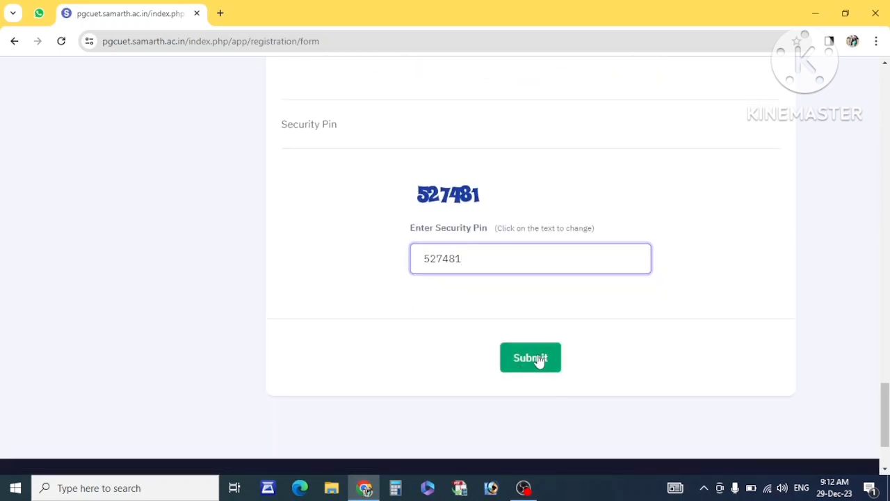
pyautogui.click(531, 358)
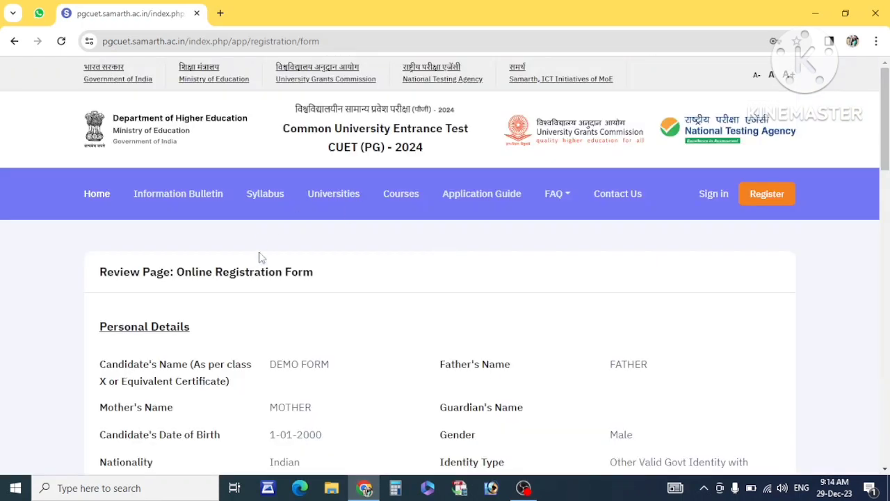
pyautogui.scroll(-8, 259, 259)
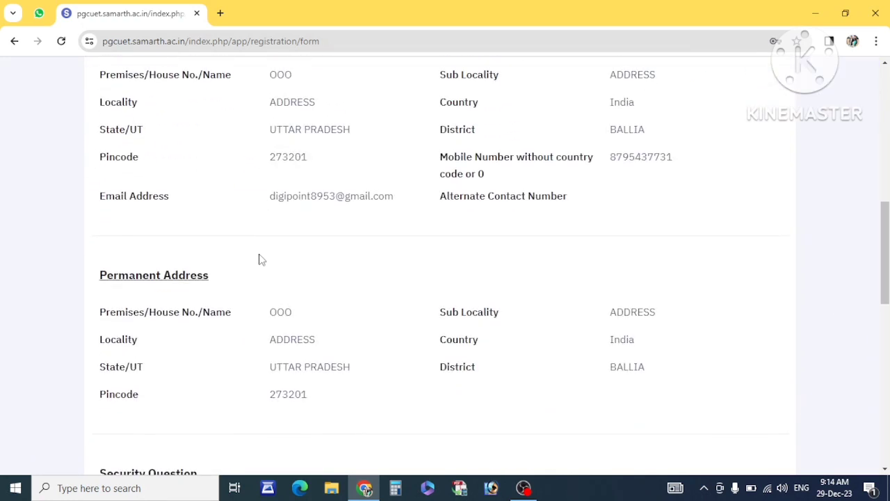
pyautogui.scroll(-6, 259, 258)
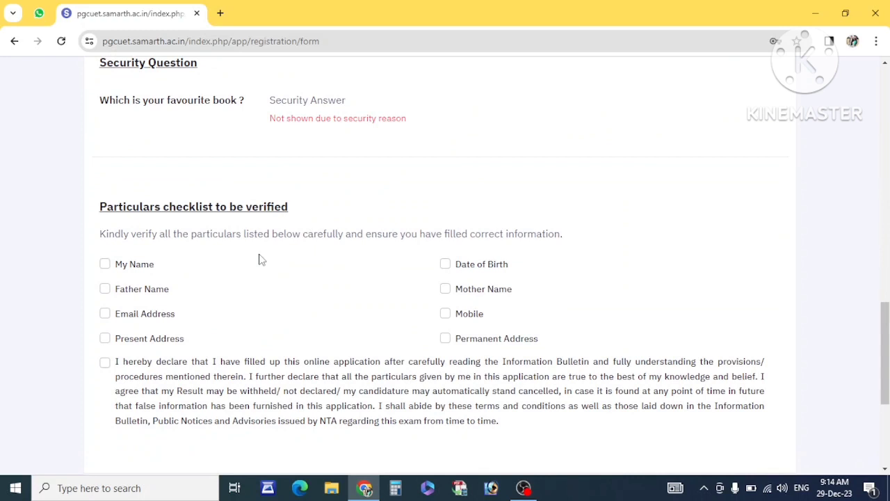
pyautogui.scroll(-3, 228, 233)
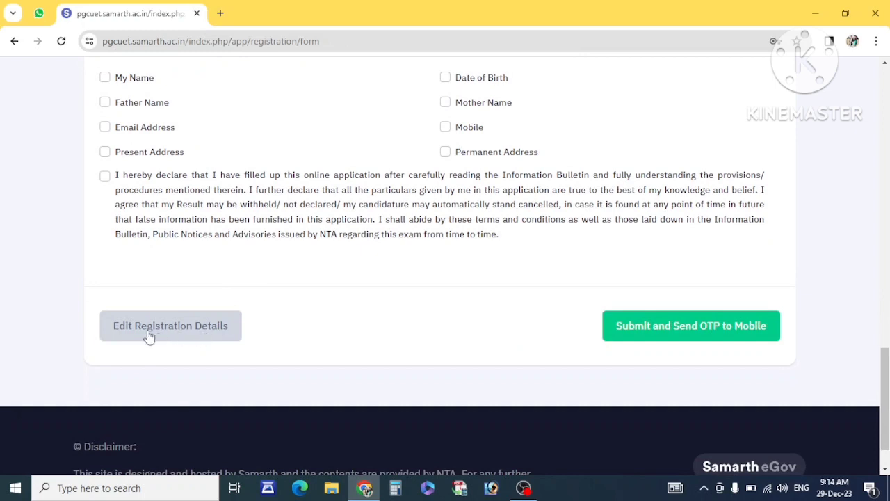
pyautogui.scroll(2, 327, 281)
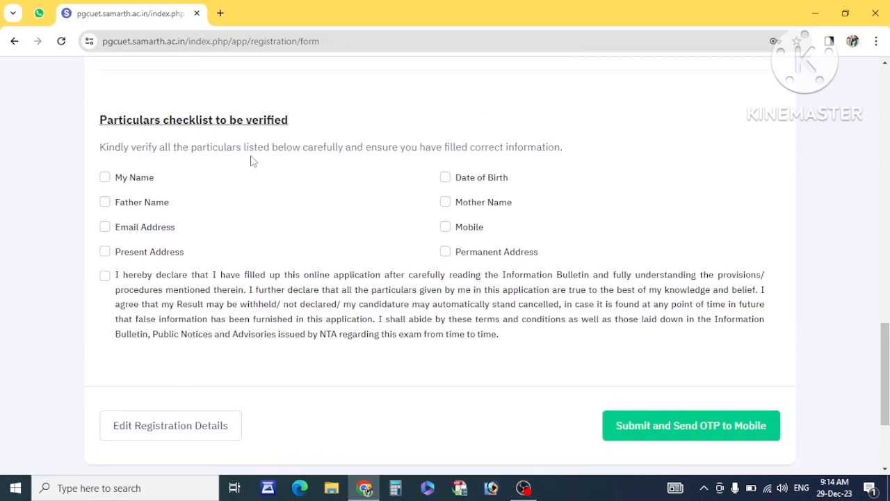
pyautogui.moveTo(100, 121); pyautogui.dragTo(277, 121)
# Mark name, father, mother, email, mobile, date of birth and both addresses as verified.
pyautogui.click(216, 208)
pyautogui.click(105, 177)
pyautogui.click(105, 202)
pyautogui.click(104, 227)
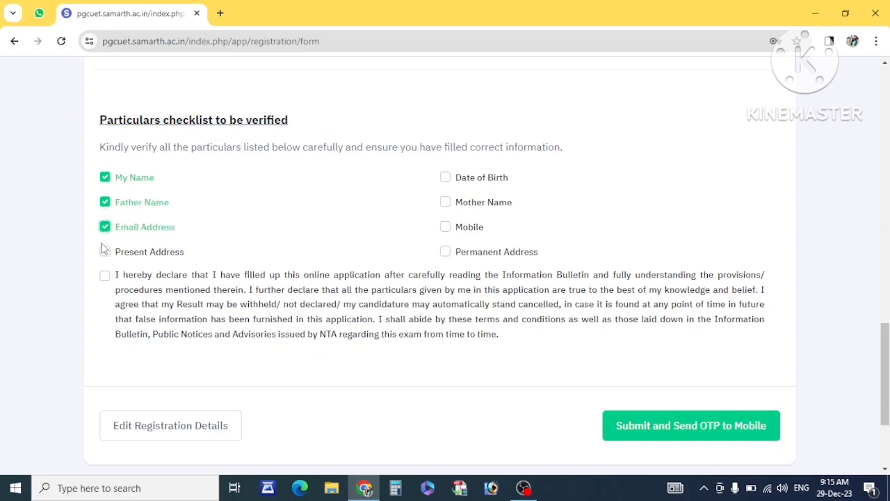
pyautogui.click(104, 252)
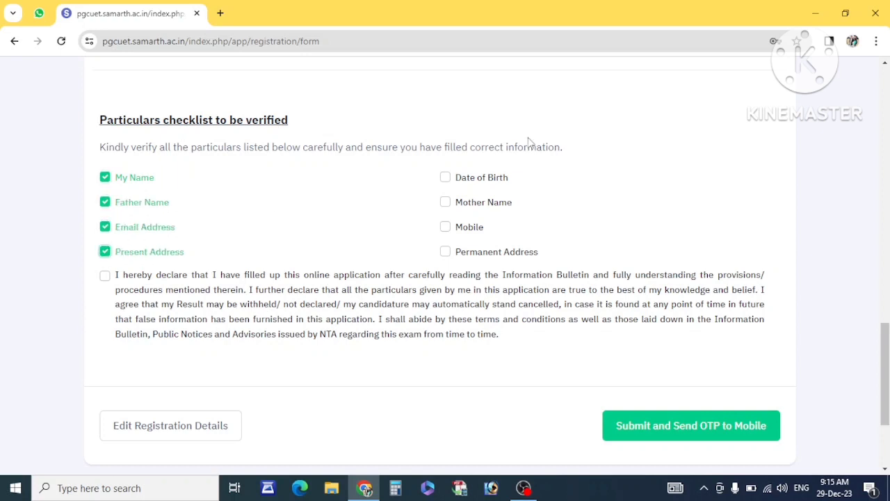
pyautogui.click(446, 178)
pyautogui.click(446, 203)
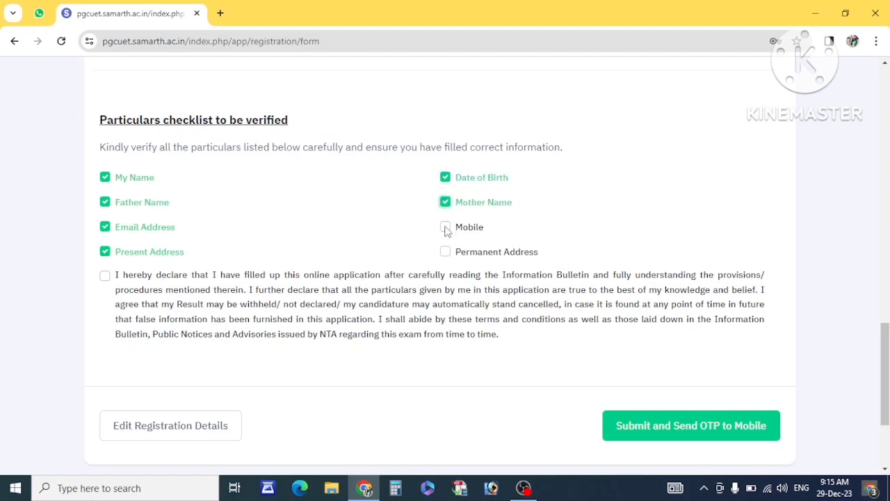
pyautogui.click(446, 228)
pyautogui.click(446, 252)
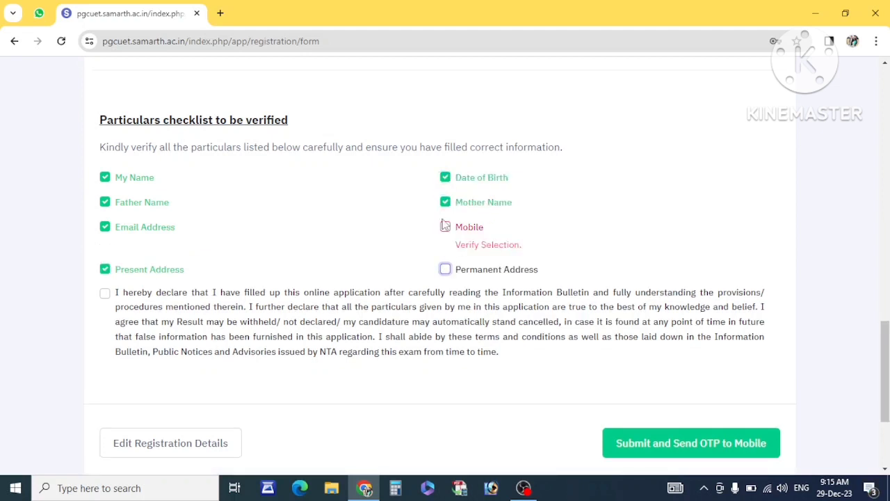
pyautogui.click(445, 229)
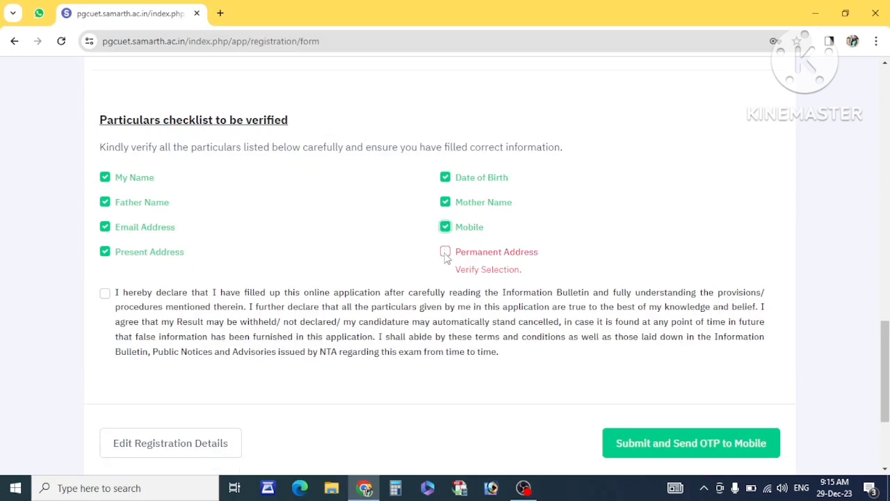
pyautogui.click(445, 252)
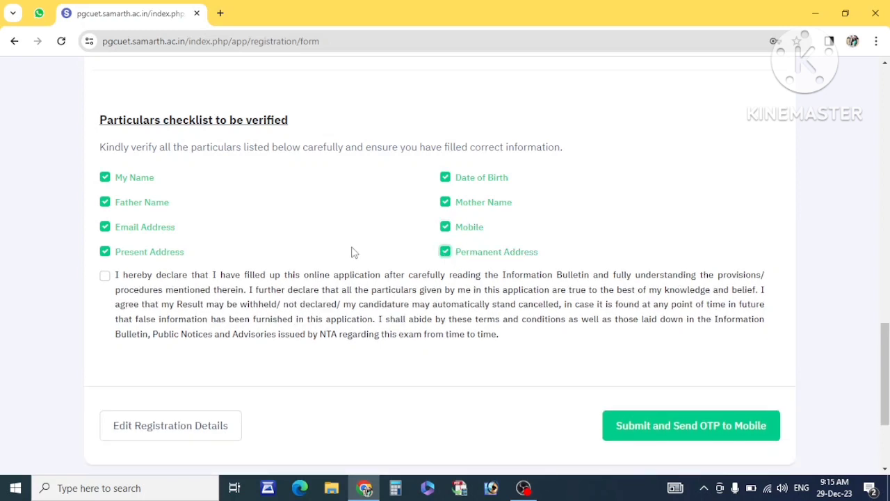
# Accept the declaration and submit with 'Submit and Send OTP to Mobile', confirming with OK.
pyautogui.moveTo(116, 275); pyautogui.dragTo(162, 276)
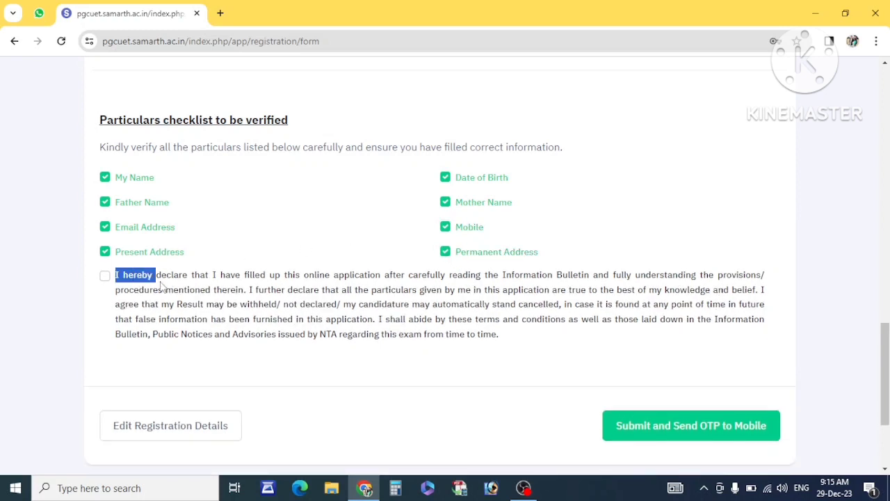
pyautogui.click(105, 277)
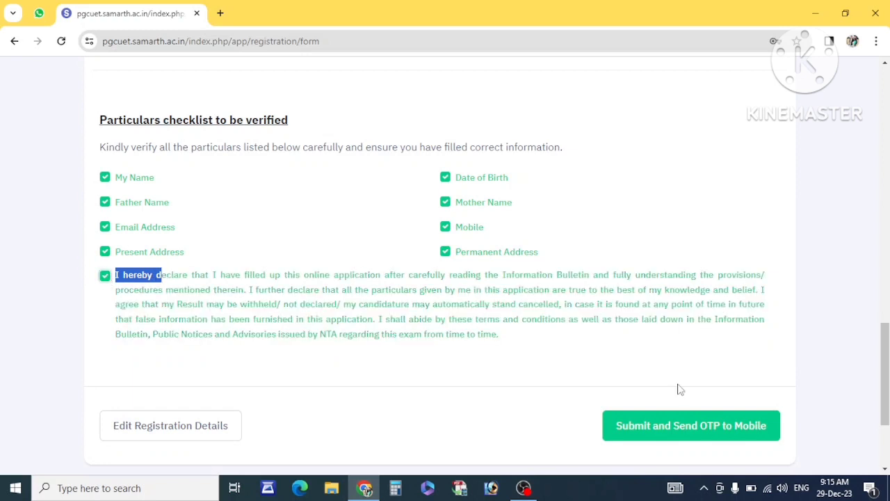
pyautogui.click(684, 426)
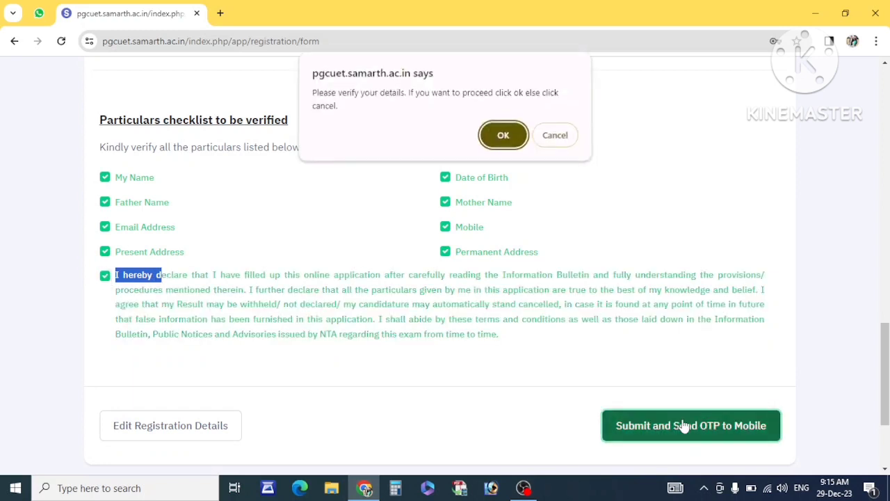
pyautogui.click(506, 137)
pyautogui.scroll(-15, 321, 312)
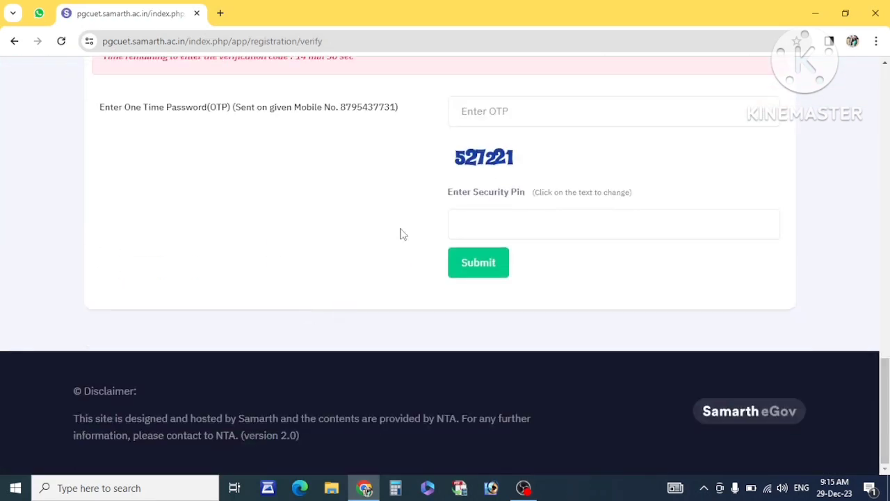
# Enter the mobile OTP and security pin, correct the pin, and resubmit for verification.
pyautogui.click(480, 120)
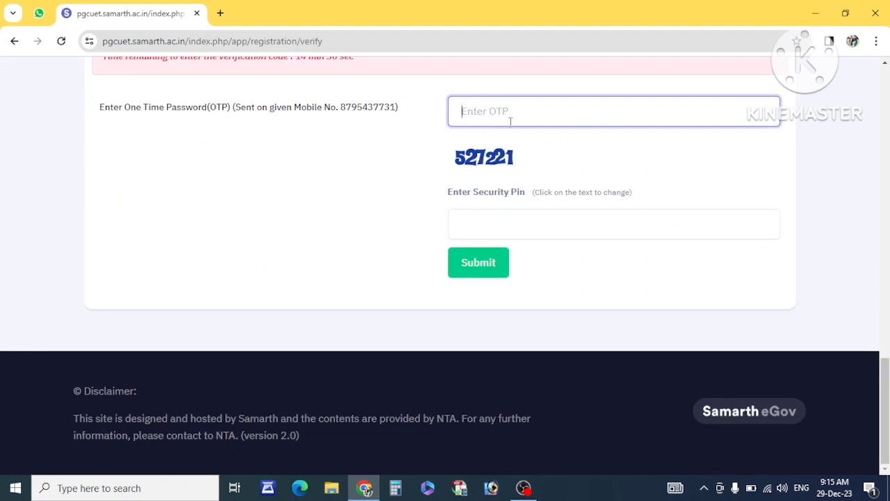
pyautogui.click(501, 215)
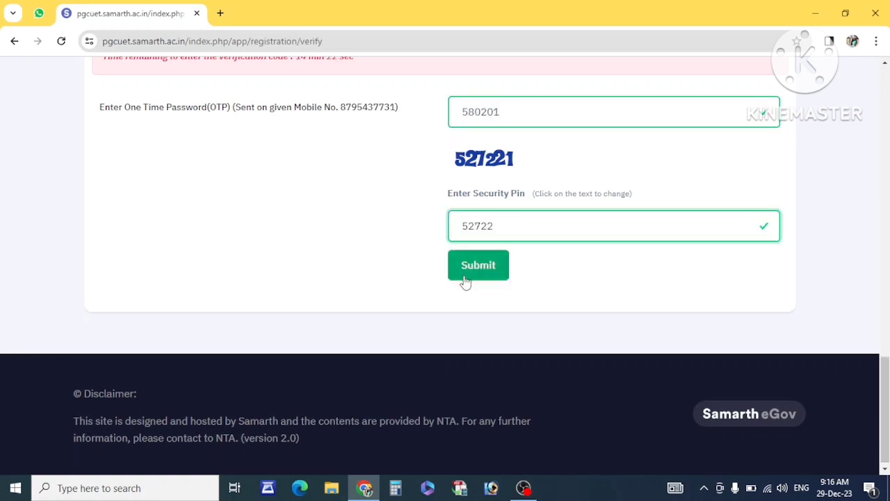
pyautogui.click(465, 274)
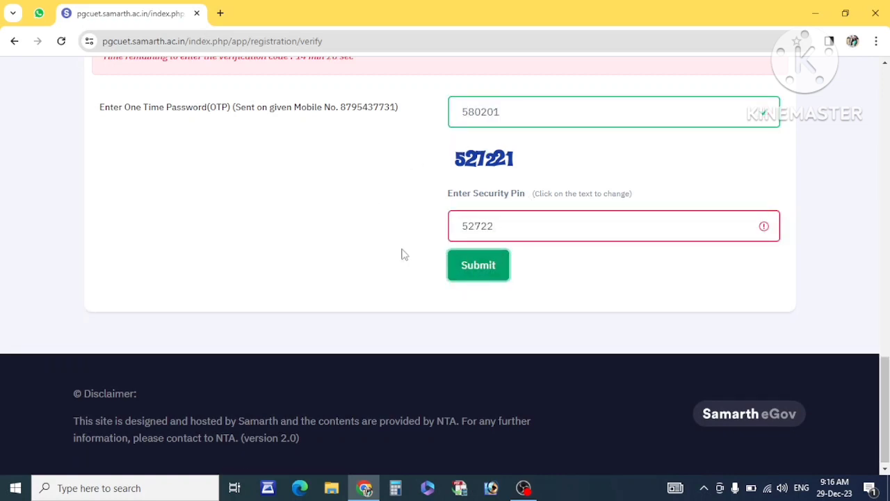
pyautogui.click(507, 226)
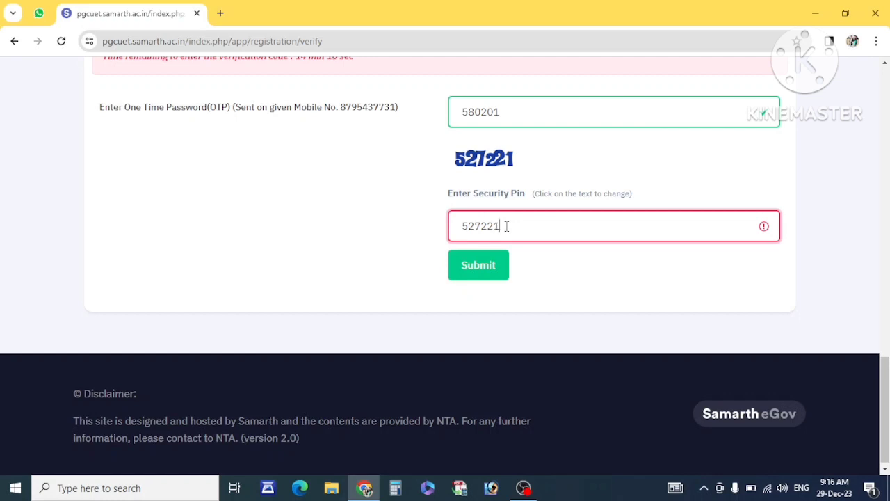
pyautogui.write('1')
pyautogui.click(485, 264)
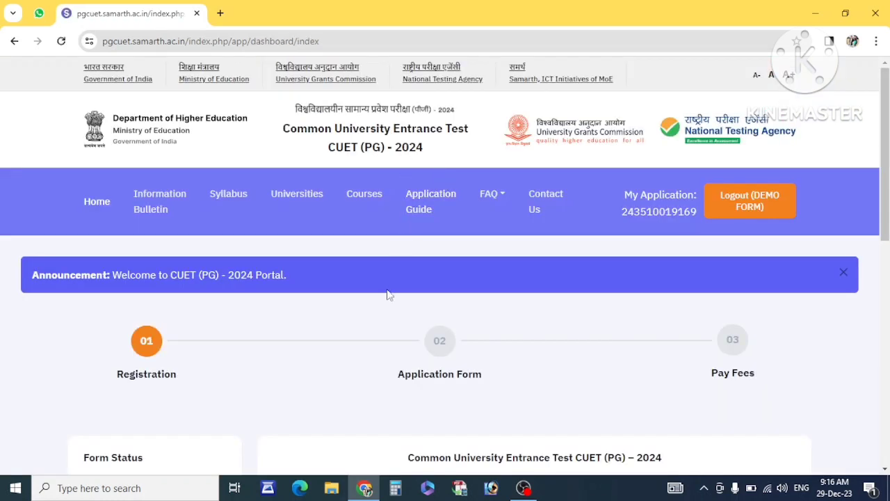
# Select the application number on the dashboard and continue to the Application Form's personal details page.
pyautogui.scroll(-3, 387, 295)
pyautogui.scroll(-4, 388, 294)
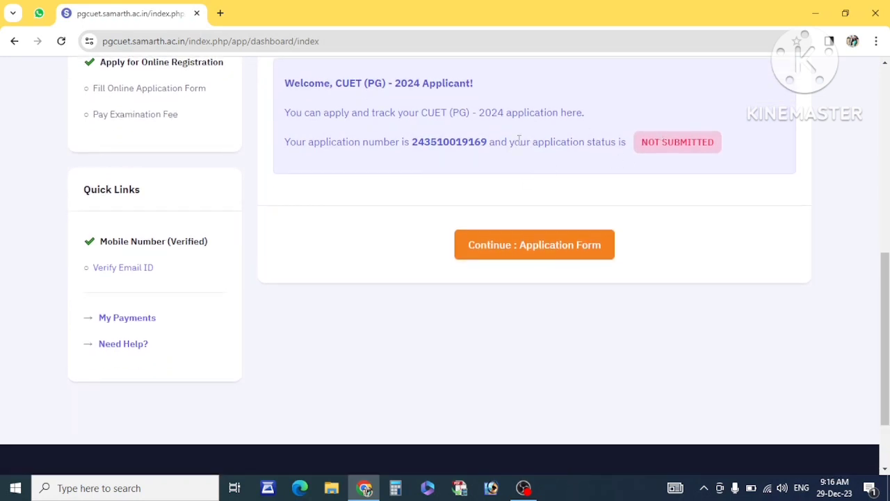
pyautogui.doubleClick(447, 144)
pyautogui.rightClick(448, 148)
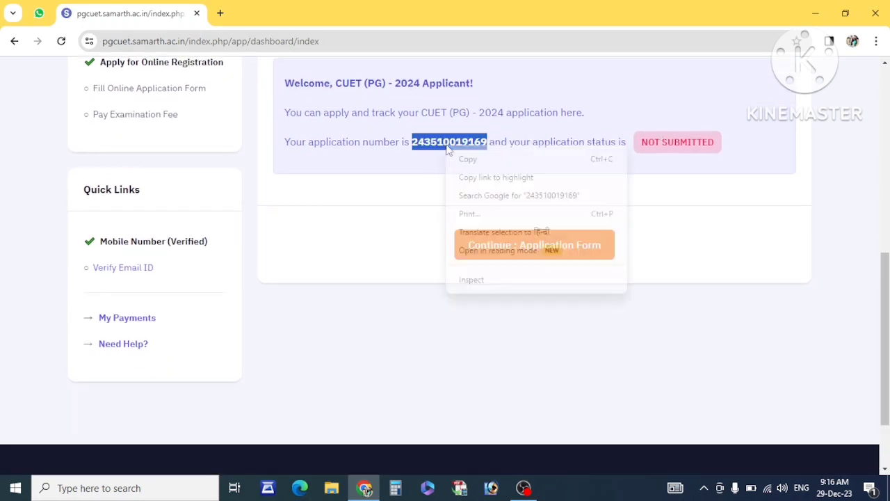
pyautogui.click(486, 153)
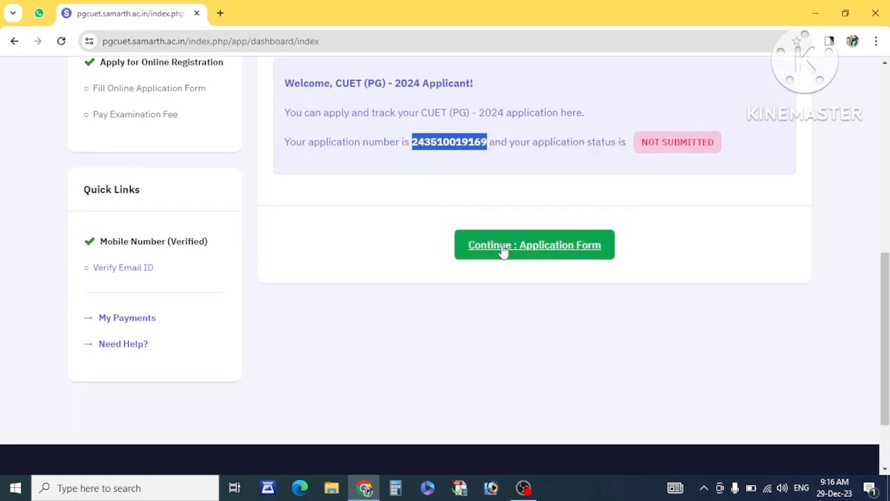
pyautogui.click(555, 247)
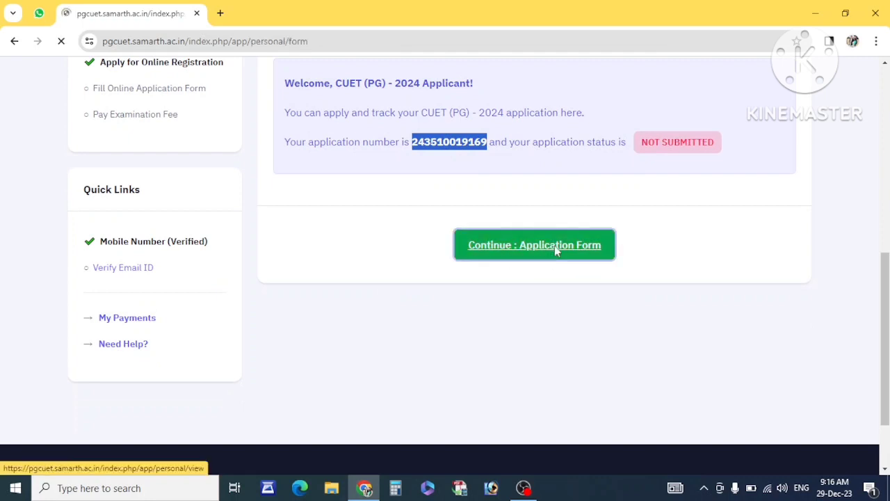
pyautogui.scroll(-4, 292, 278)
# Set Category to General/Unreserved and answer No to the PwBD question.
pyautogui.scroll(-4, 380, 260)
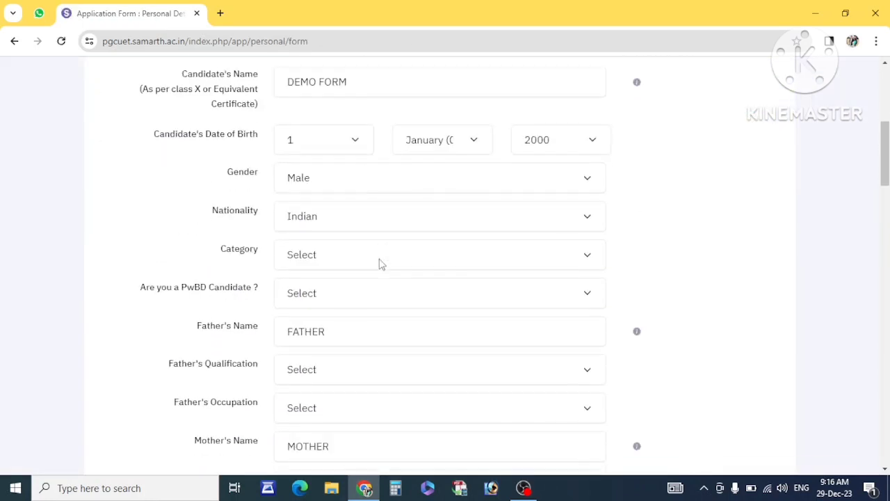
pyautogui.scroll(2, 380, 260)
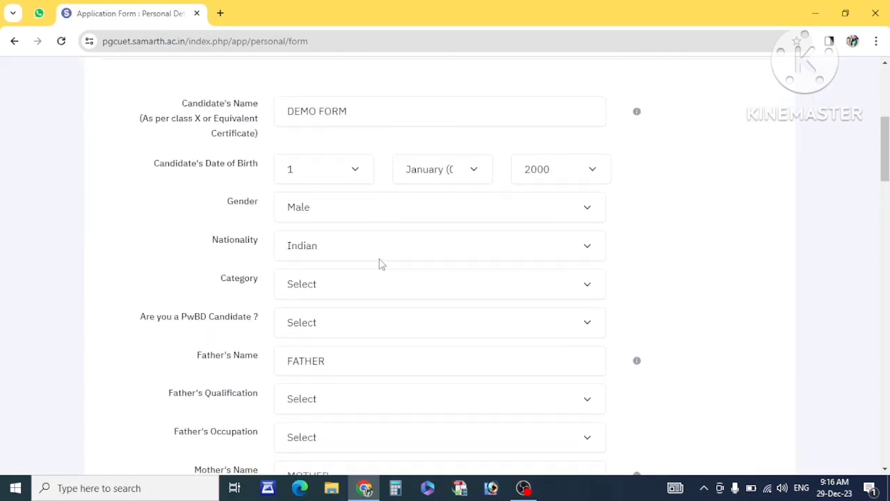
pyautogui.click(304, 289)
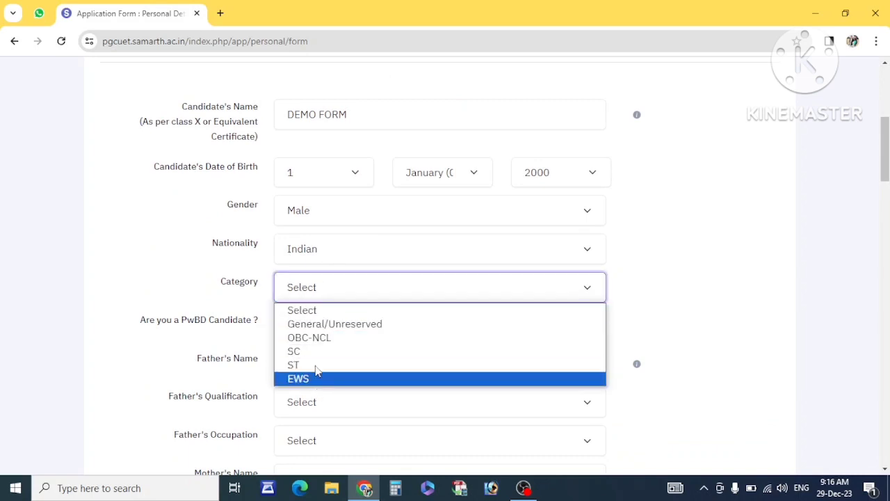
pyautogui.press('Escape')
pyautogui.press('Down')
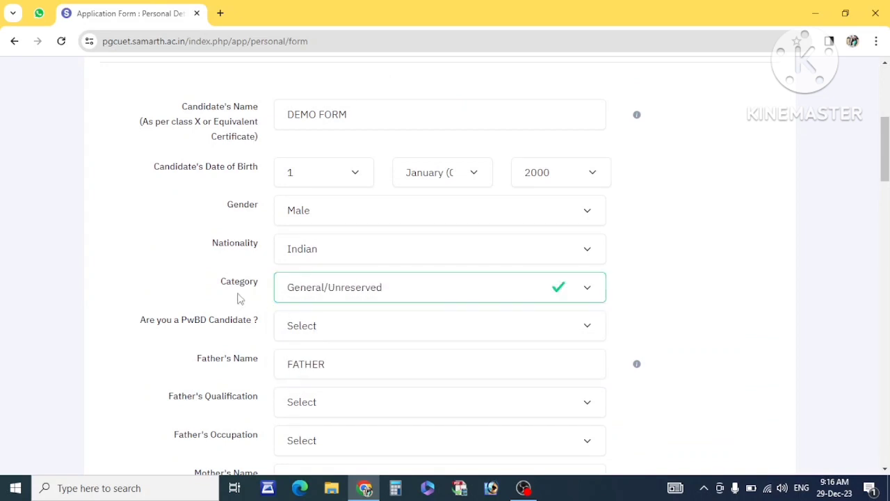
pyautogui.scroll(-1, 178, 276)
pyautogui.moveTo(148, 262); pyautogui.dragTo(239, 263)
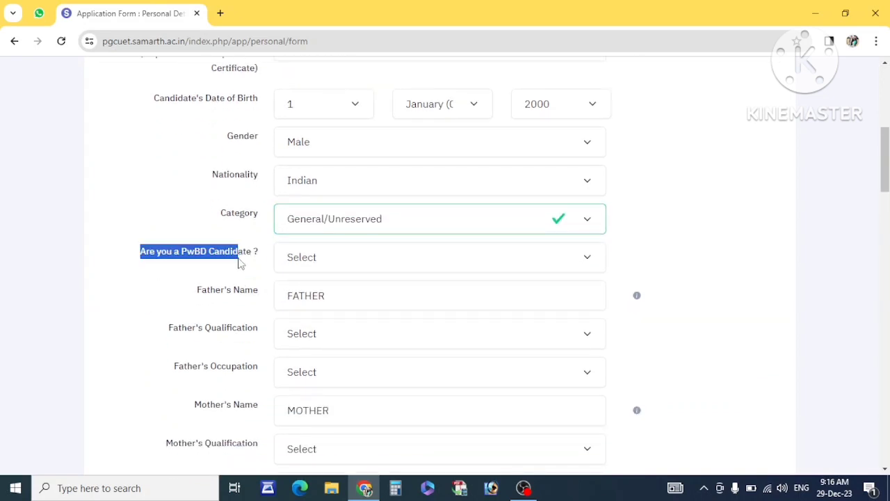
pyautogui.click(300, 262)
pyautogui.click(295, 307)
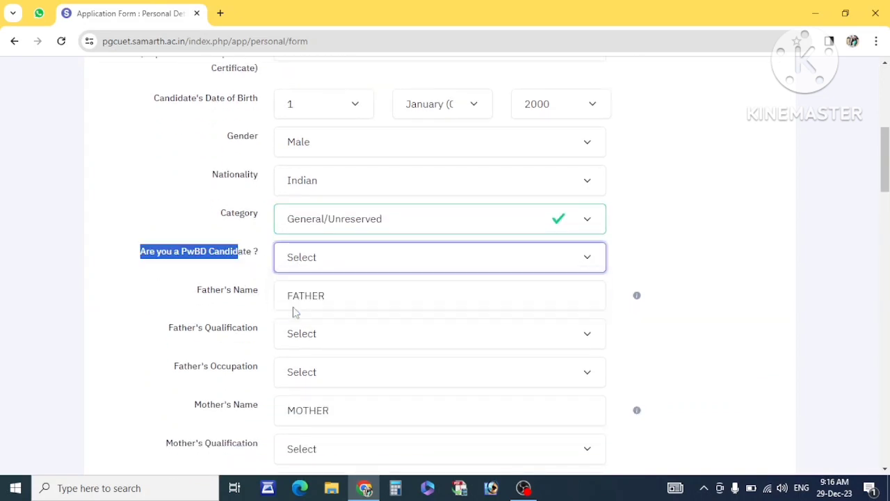
pyautogui.scroll(-1, 264, 287)
# Set the father's qualification and occupation to Not Applicable.
pyautogui.moveTo(360, 244); pyautogui.dragTo(254, 250)
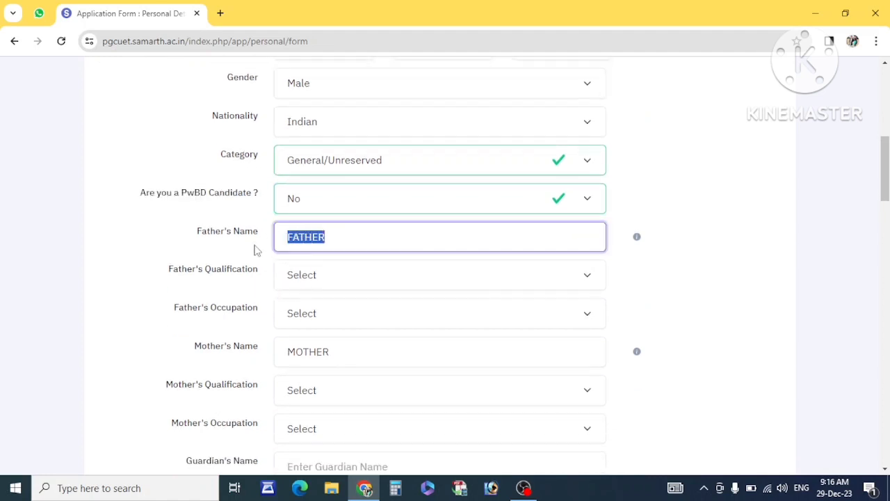
pyautogui.click(320, 278)
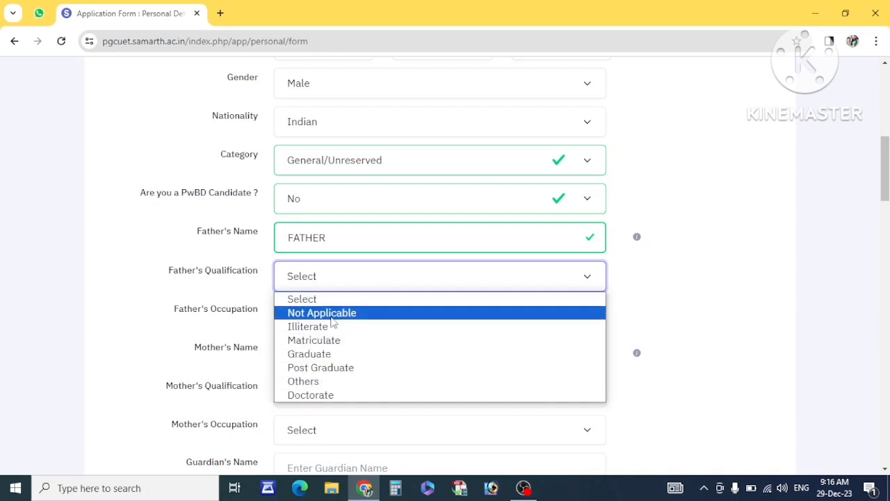
pyautogui.click(325, 316)
pyautogui.scroll(-1, 321, 265)
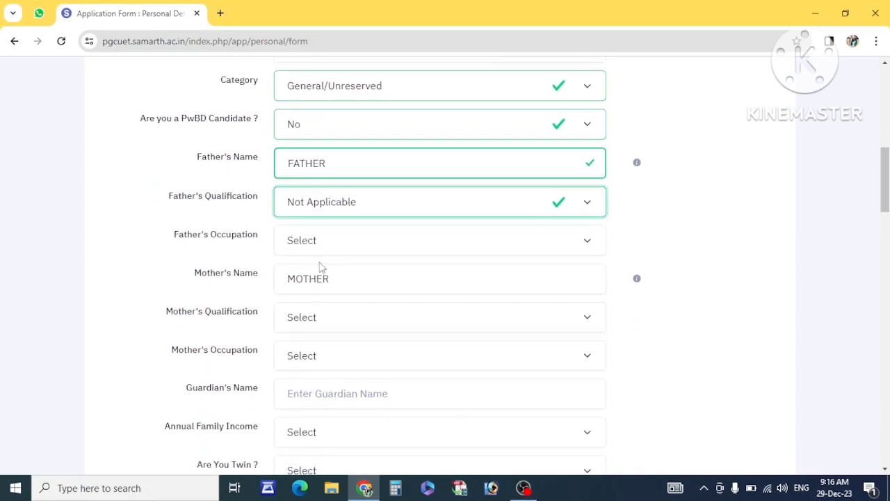
pyautogui.click(311, 243)
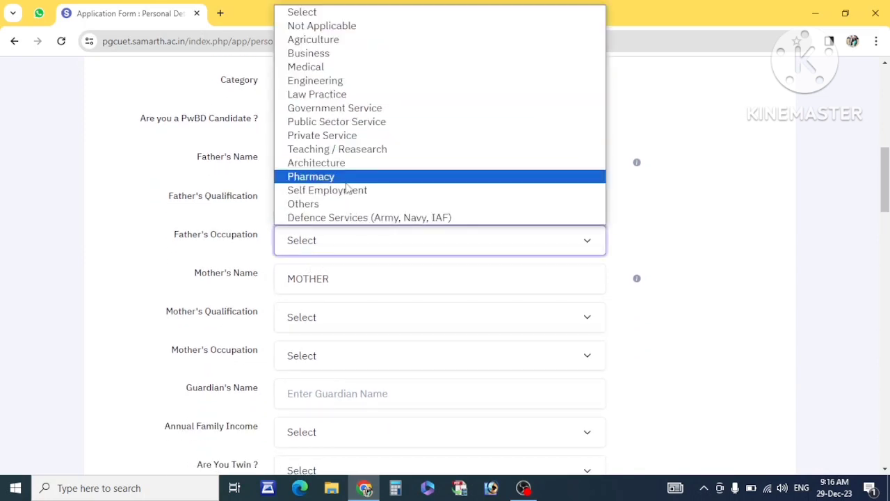
pyautogui.click(333, 26)
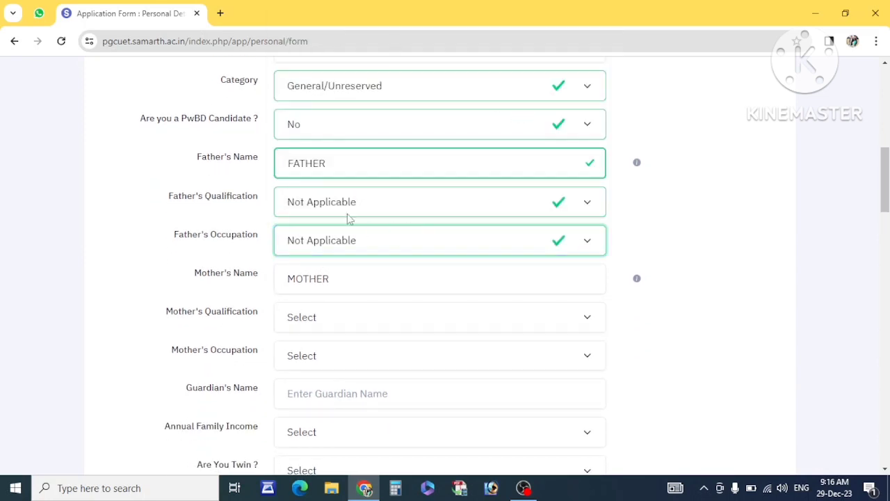
pyautogui.click(319, 205)
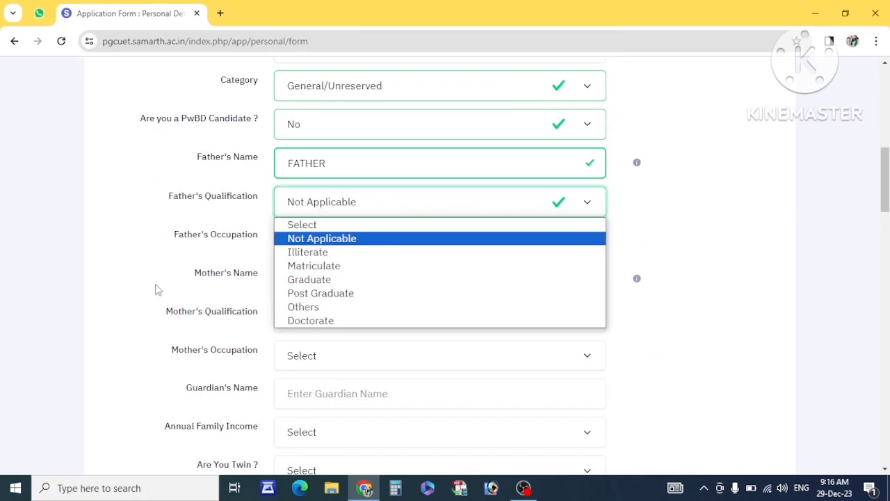
# Set the mother's qualification and occupation to Not Applicable.
pyautogui.scroll(-1, 157, 289)
pyautogui.scroll(-2, 157, 289)
pyautogui.doubleClick(331, 172)
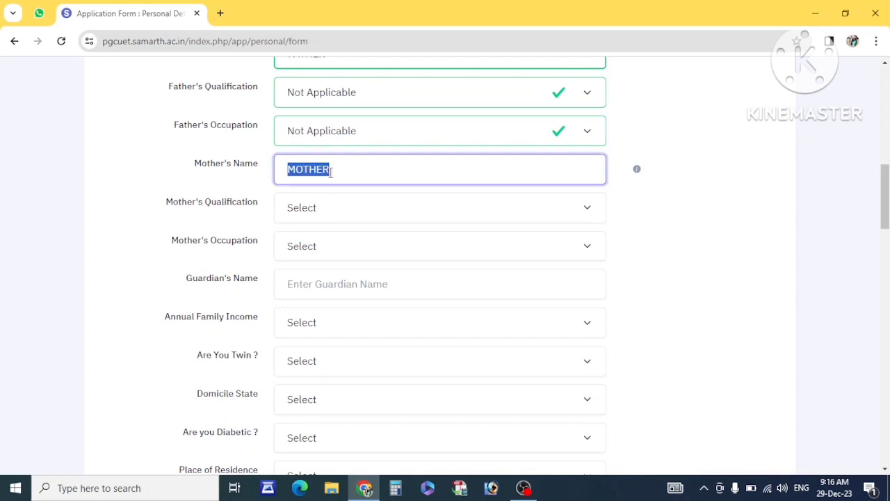
pyautogui.click(311, 211)
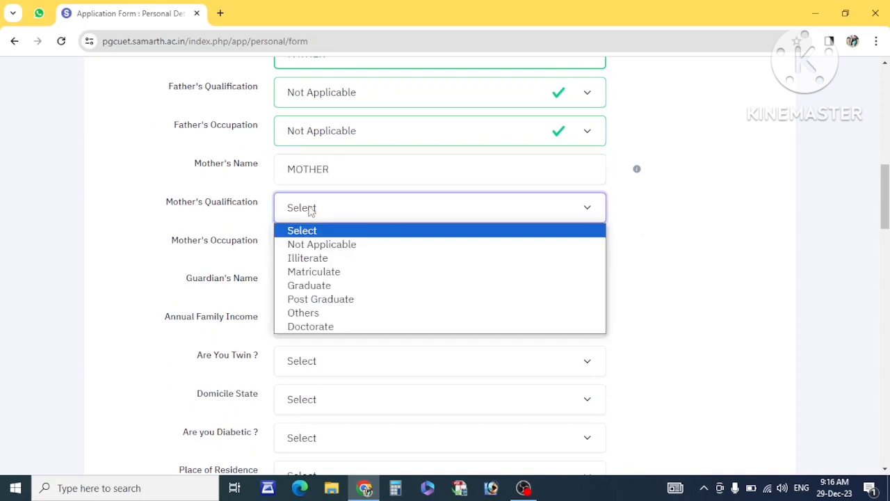
pyautogui.click(311, 247)
pyautogui.click(311, 251)
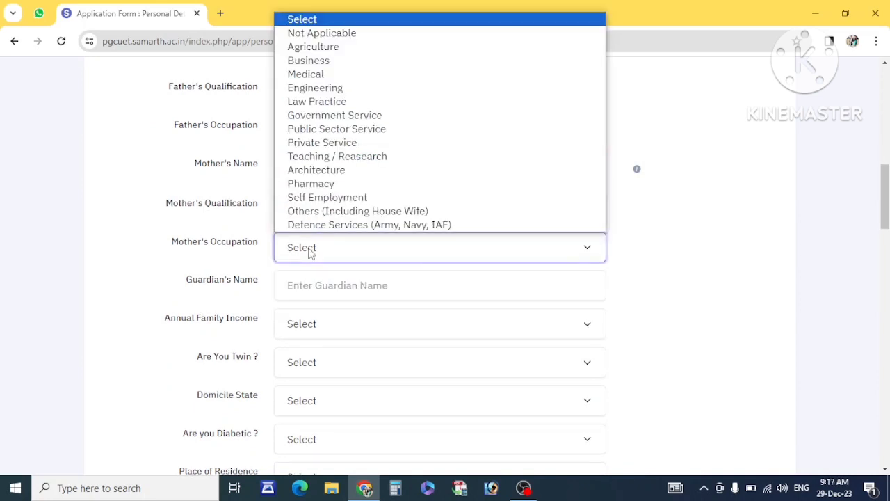
pyautogui.click(350, 38)
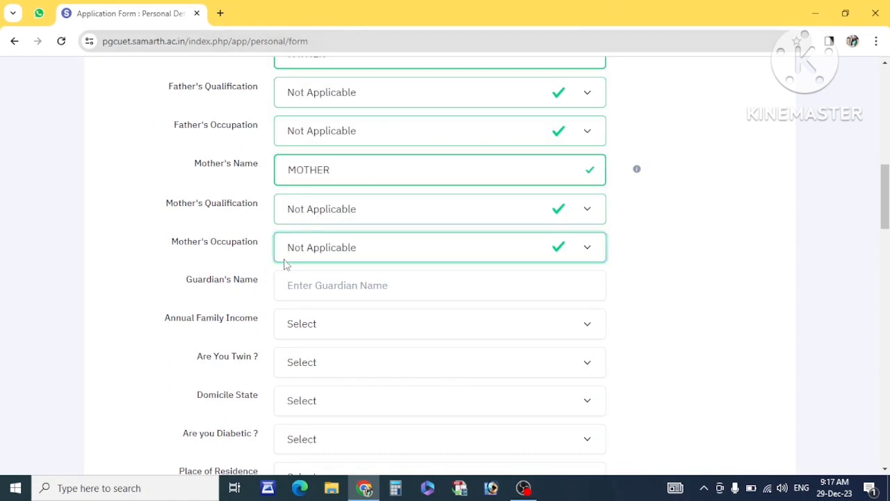
pyautogui.click(302, 278)
pyautogui.scroll(-2, 320, 251)
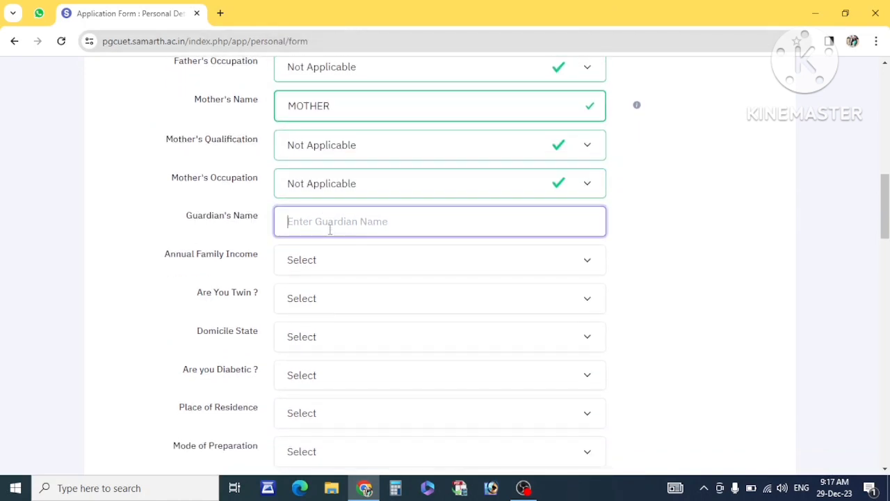
# Set Annual Family Income to UPTO 100000.
pyautogui.scroll(-1, 329, 229)
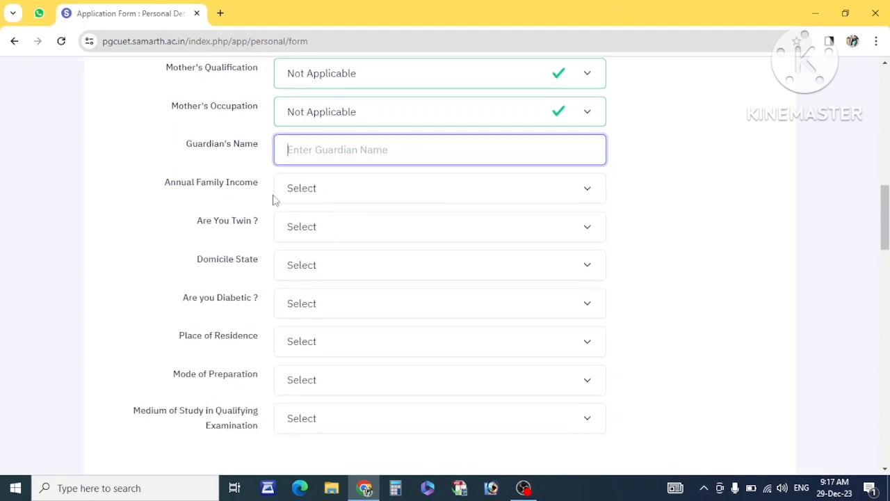
pyautogui.doubleClick(222, 188)
pyautogui.click(224, 191)
pyautogui.click(298, 192)
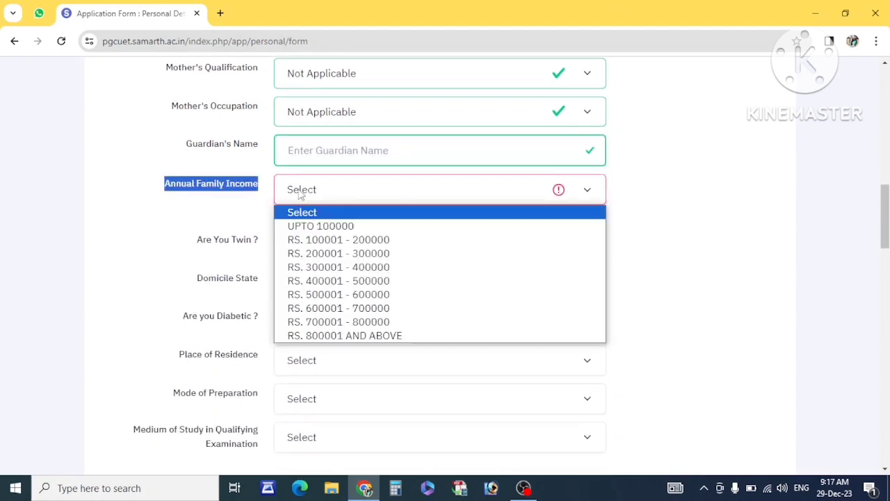
pyautogui.click(304, 227)
pyautogui.click(234, 201)
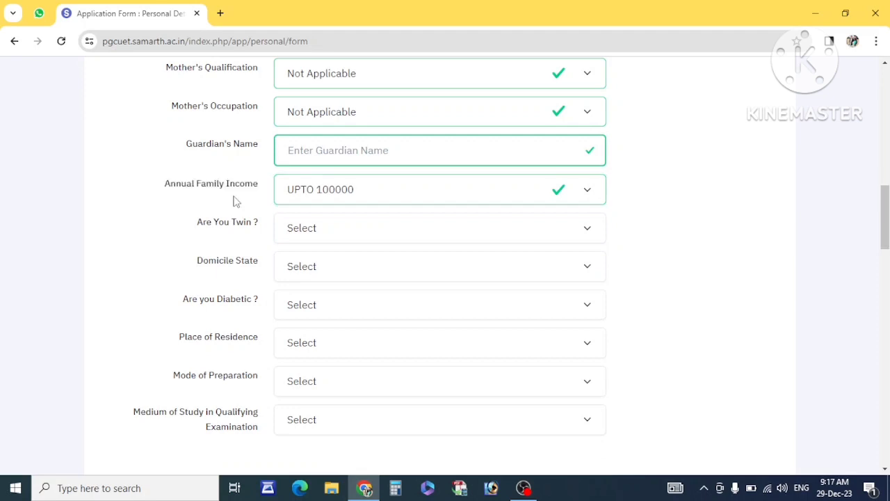
pyautogui.scroll(-1, 306, 165)
pyautogui.click(311, 131)
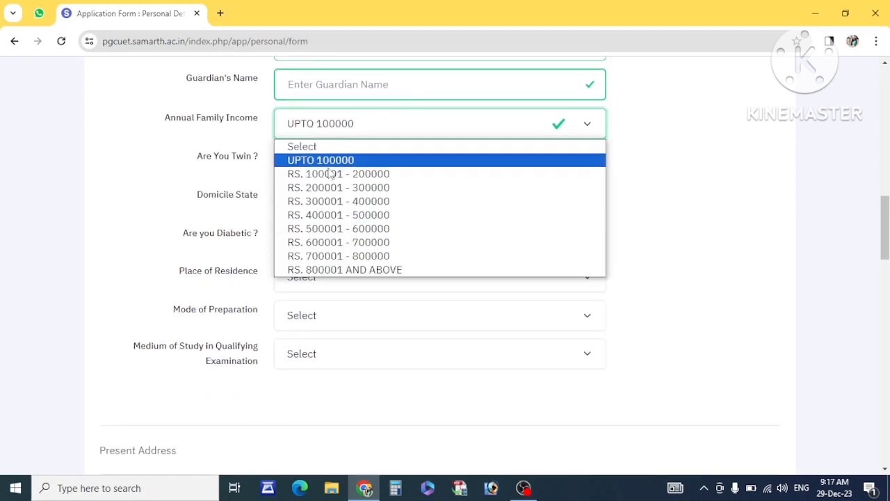
pyautogui.click(215, 174)
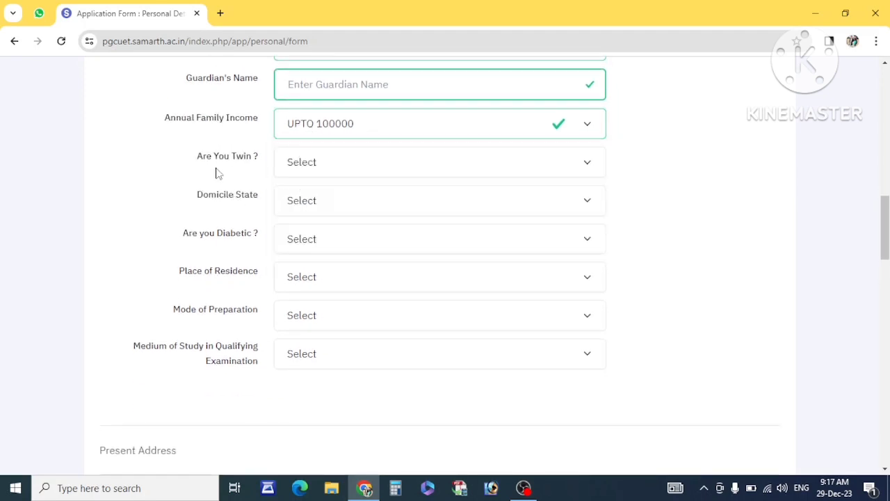
# Answer No to Are You Twin.
pyautogui.moveTo(248, 160); pyautogui.dragTo(187, 167)
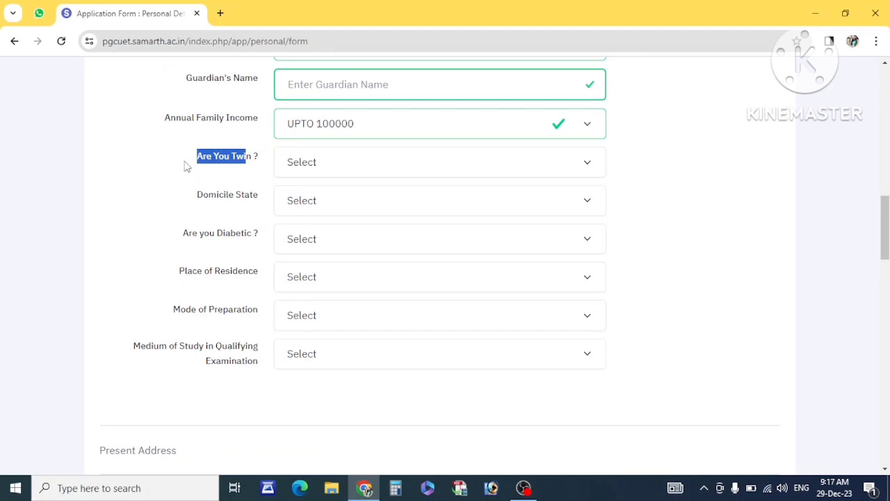
pyautogui.click(296, 168)
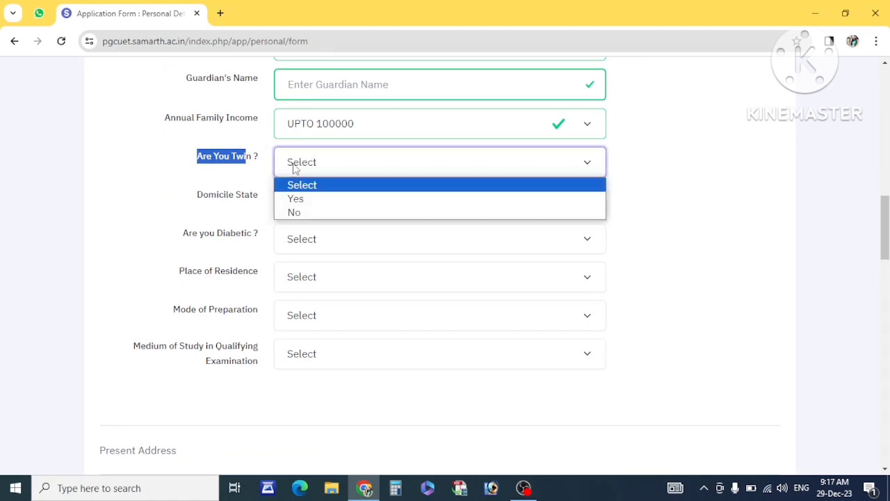
pyautogui.click(318, 217)
pyautogui.click(298, 172)
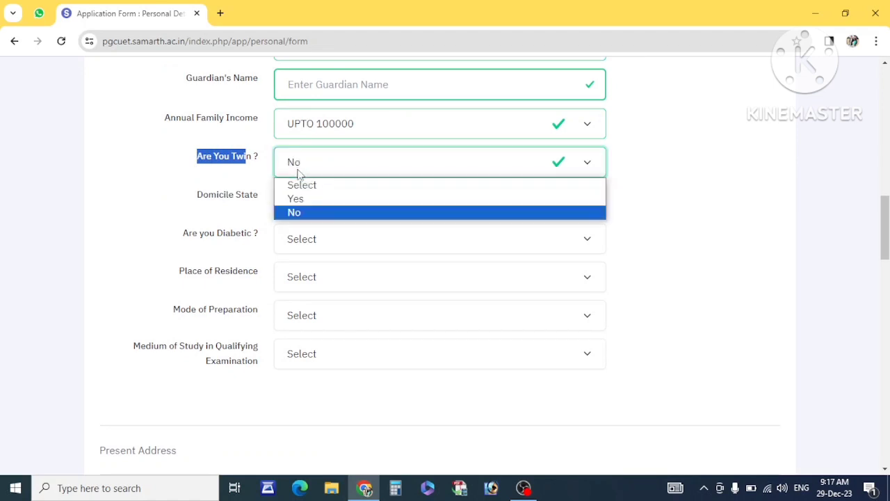
pyautogui.click(296, 199)
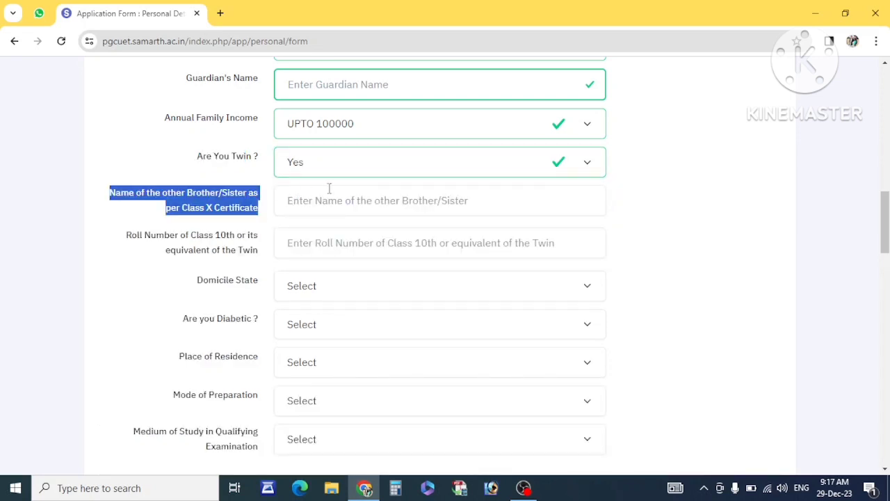
pyautogui.click(329, 164)
pyautogui.click(306, 211)
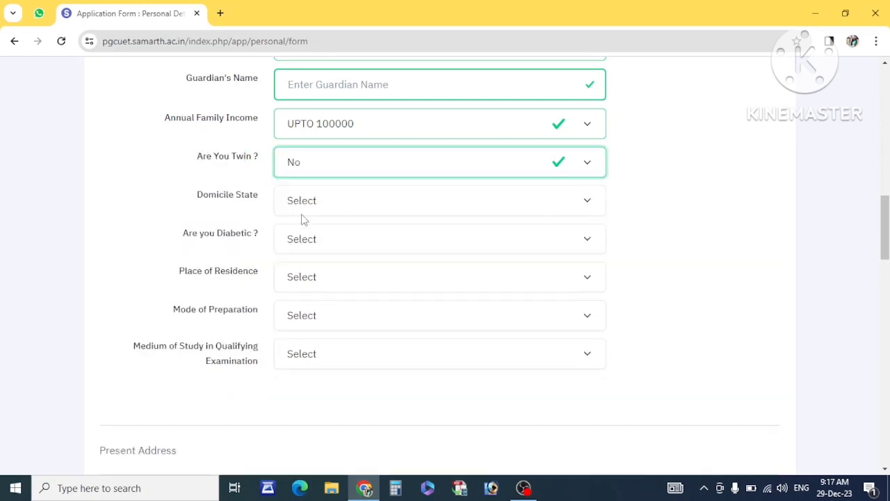
# Set Domicile State to UTTAR PRADESH.
pyautogui.click(313, 213)
pyautogui.scroll(-5, 332, 326)
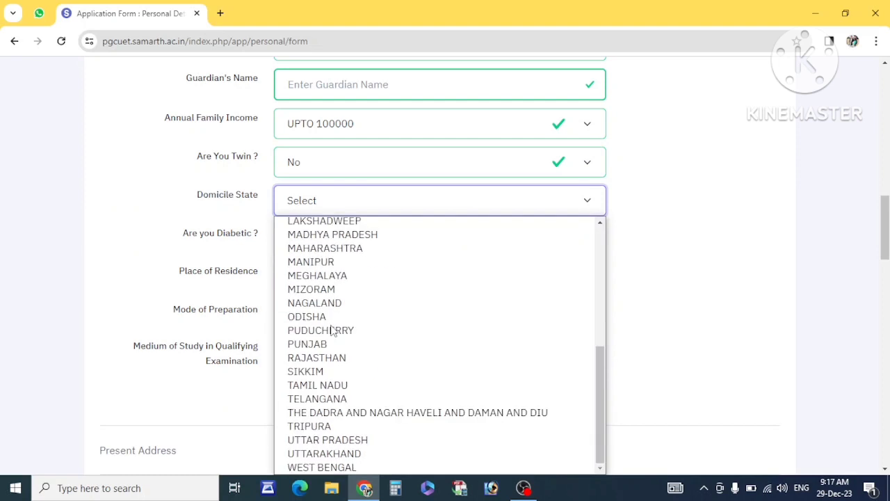
pyautogui.click(335, 440)
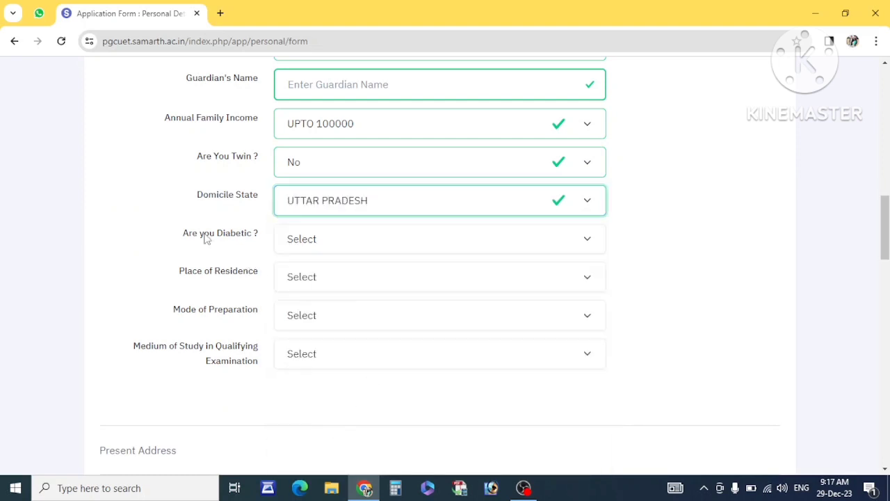
pyautogui.scroll(-1, 309, 228)
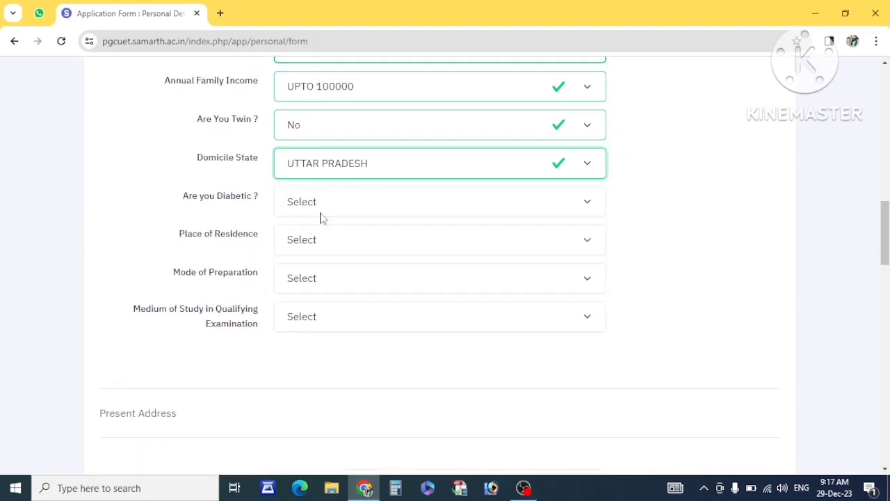
# Answer No to Are you Diabetic and set Place of Residence to Urban.
pyautogui.moveTo(256, 202); pyautogui.dragTo(179, 200)
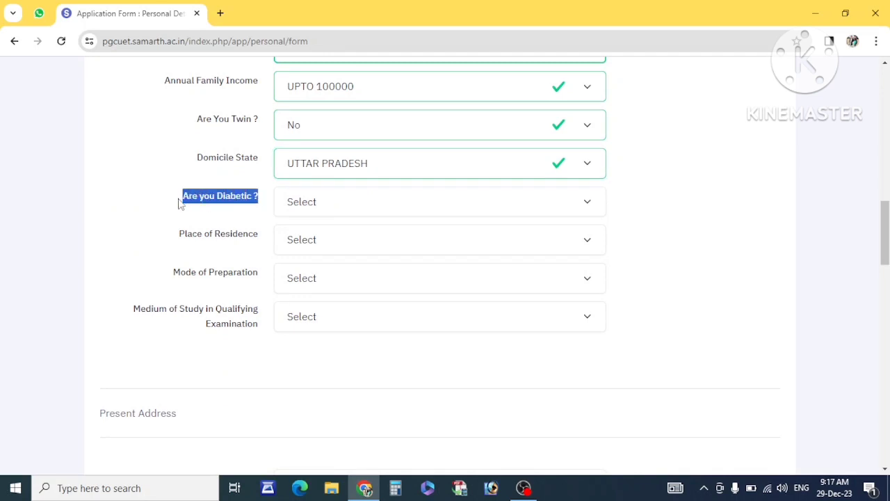
pyautogui.click(311, 202)
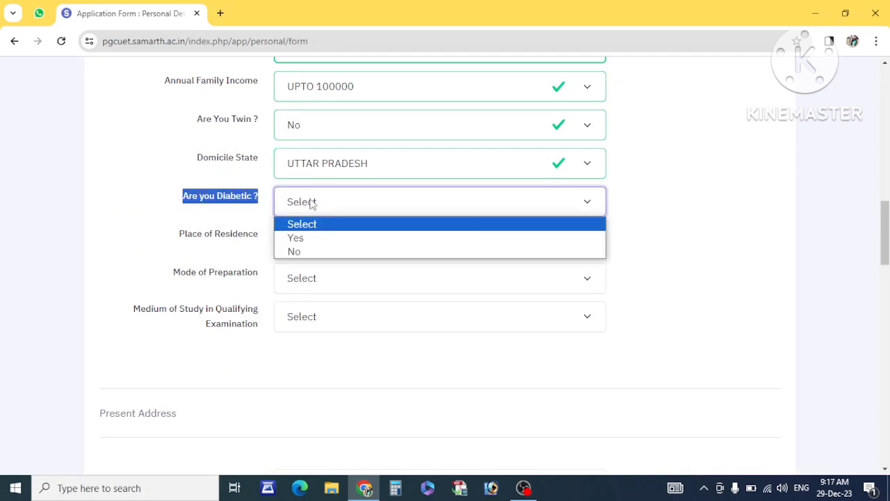
pyautogui.click(293, 253)
pyautogui.moveTo(252, 236); pyautogui.dragTo(175, 243)
pyautogui.click(321, 240)
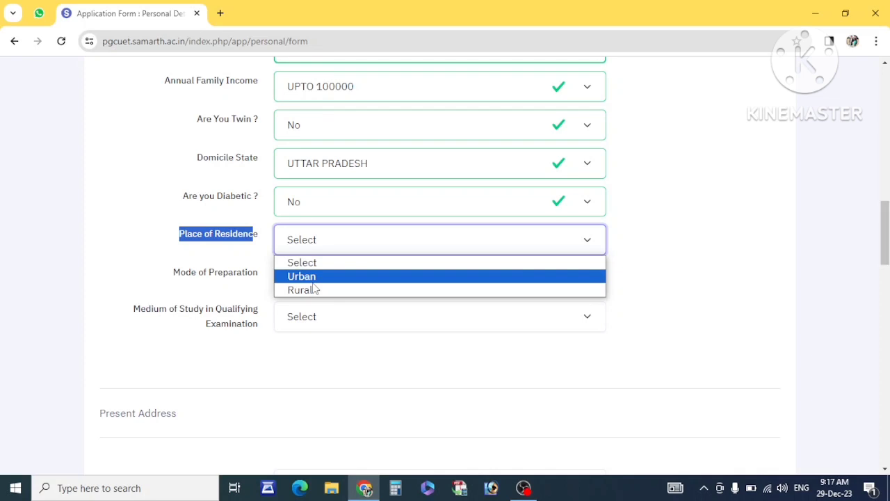
pyautogui.click(311, 276)
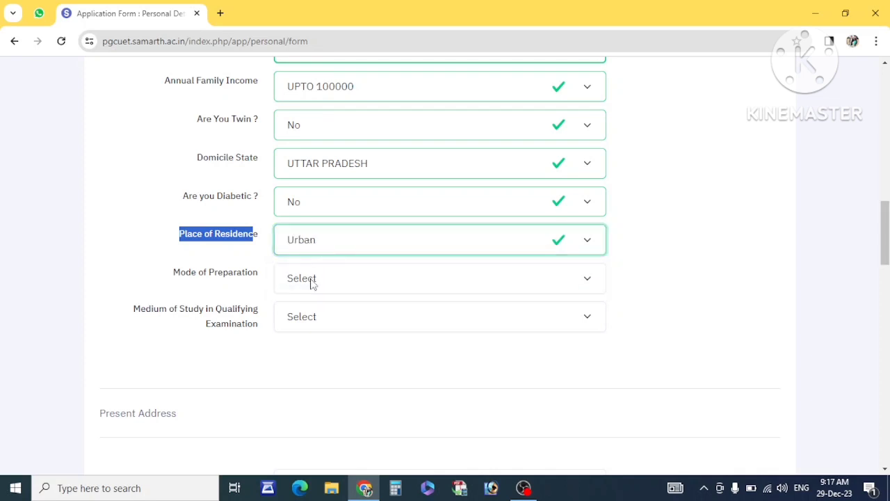
# Set Mode of Preparation to Self and Medium of Study to Hindi.
pyautogui.click(312, 280)
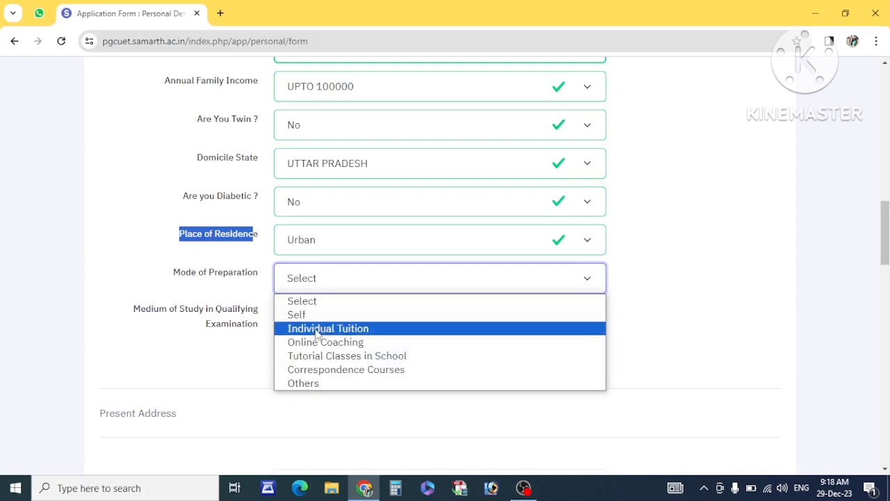
pyautogui.click(297, 314)
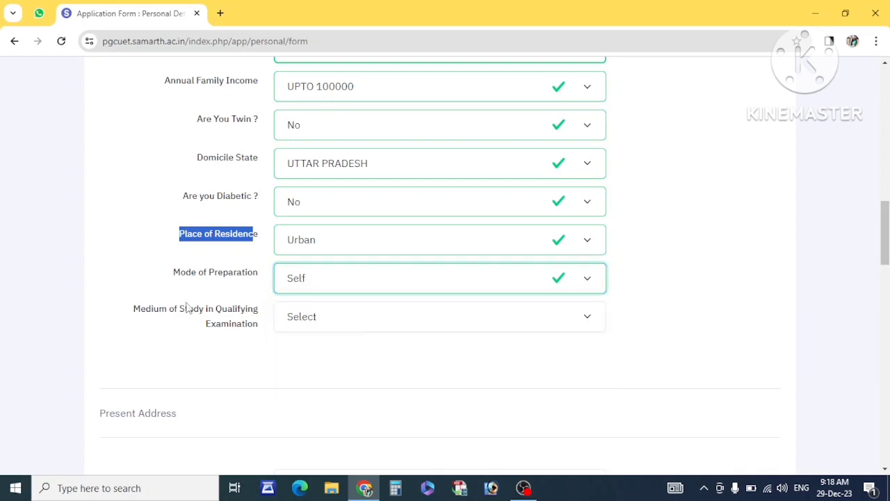
pyautogui.moveTo(138, 316); pyautogui.dragTo(253, 325)
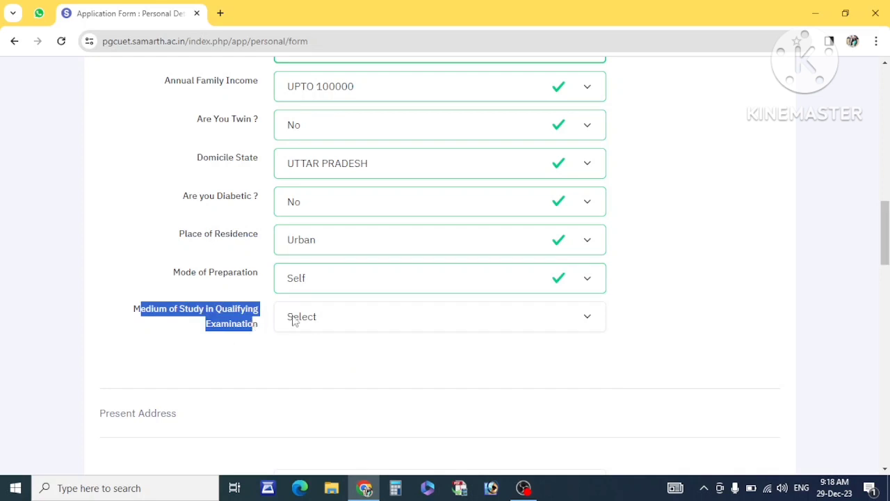
pyautogui.click(294, 318)
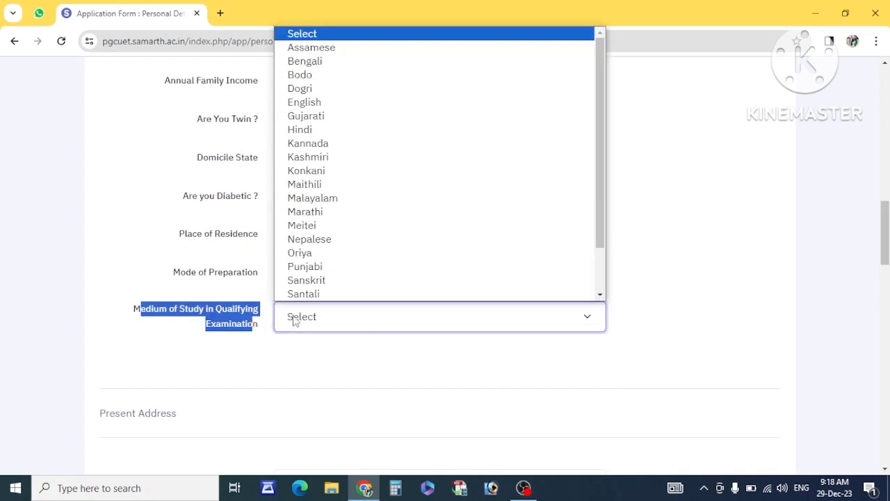
pyautogui.click(305, 132)
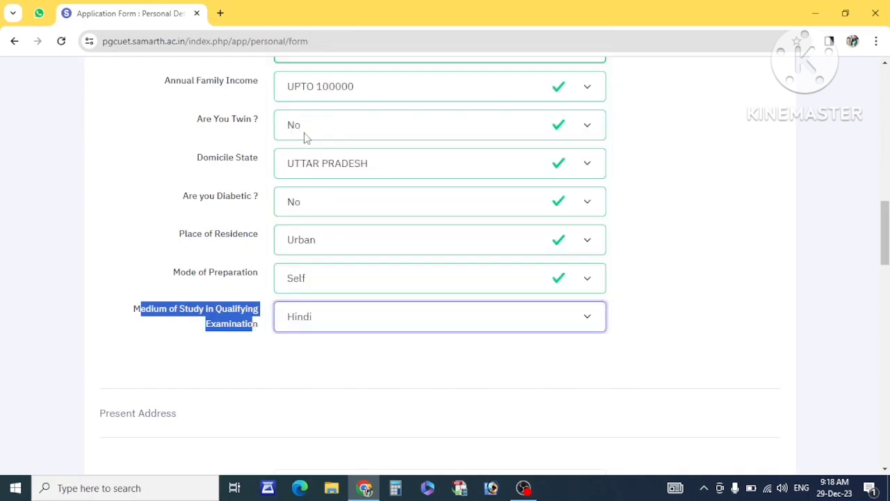
pyautogui.click(292, 357)
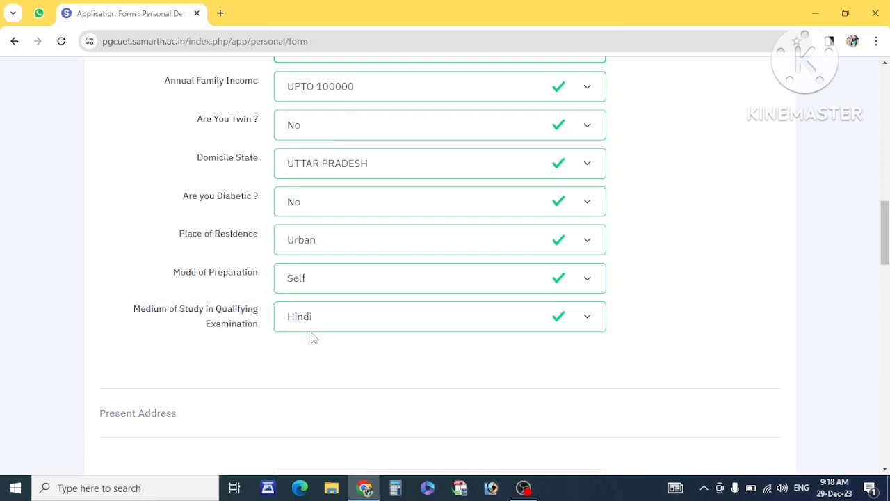
# Scroll past the present and permanent address sections to the Other Quota & Category questions.
pyautogui.scroll(-2, 310, 338)
pyautogui.scroll(-1, 311, 231)
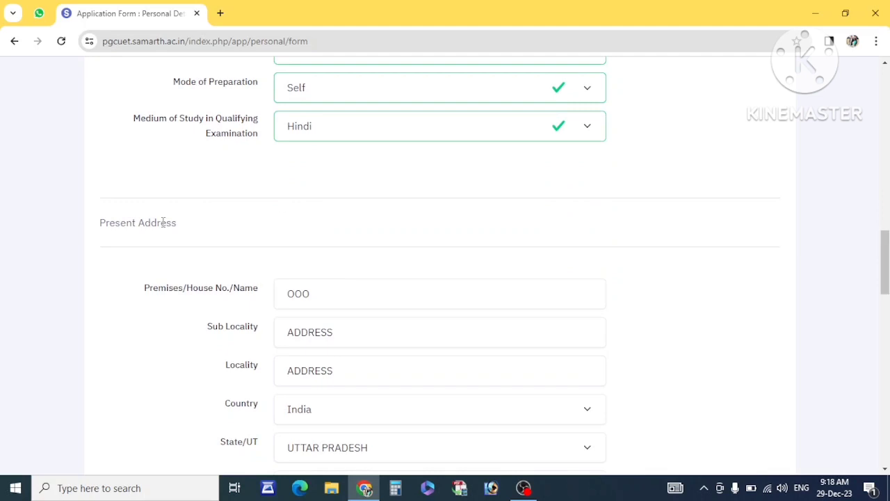
pyautogui.scroll(-7, 162, 221)
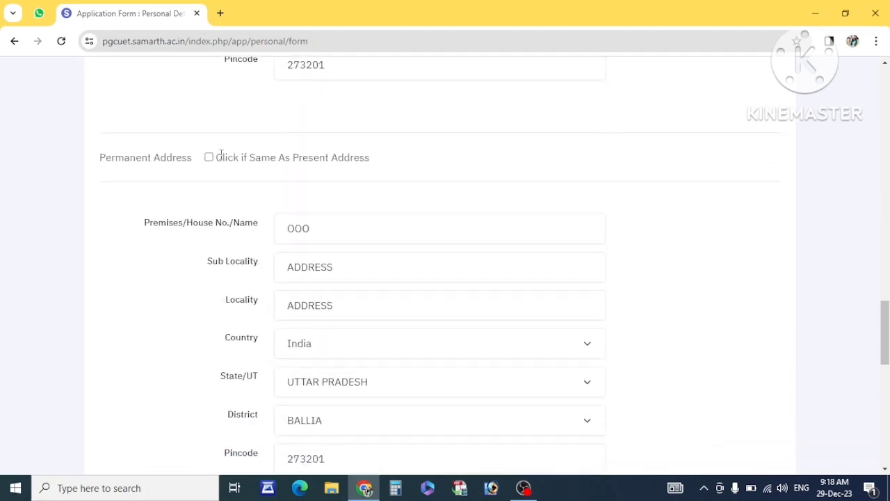
pyautogui.scroll(-7, 237, 193)
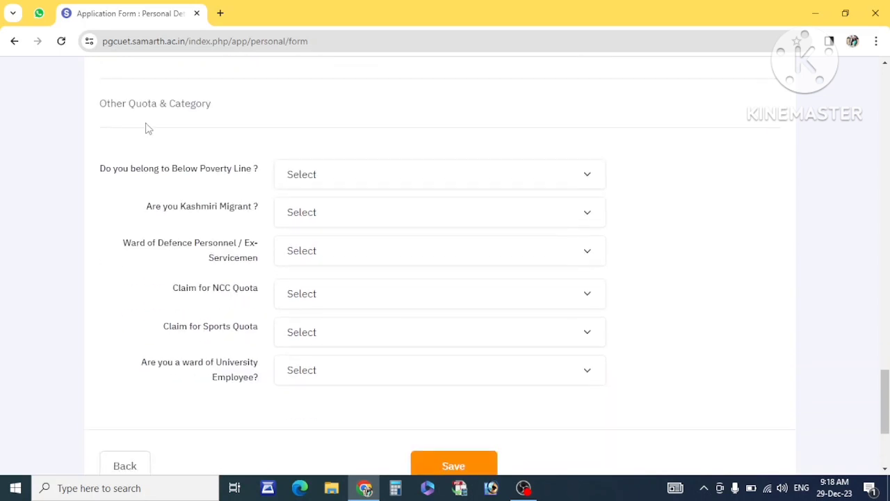
# Answer No to the Below Poverty Line and Kashmiri Migrant questions.
pyautogui.moveTo(107, 108); pyautogui.dragTo(199, 121)
pyautogui.scroll(-1, 249, 131)
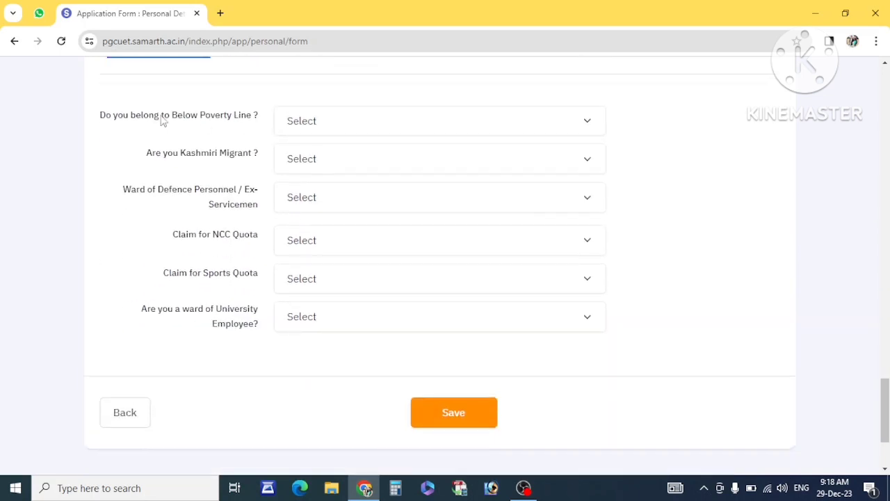
pyautogui.moveTo(105, 118); pyautogui.dragTo(240, 117)
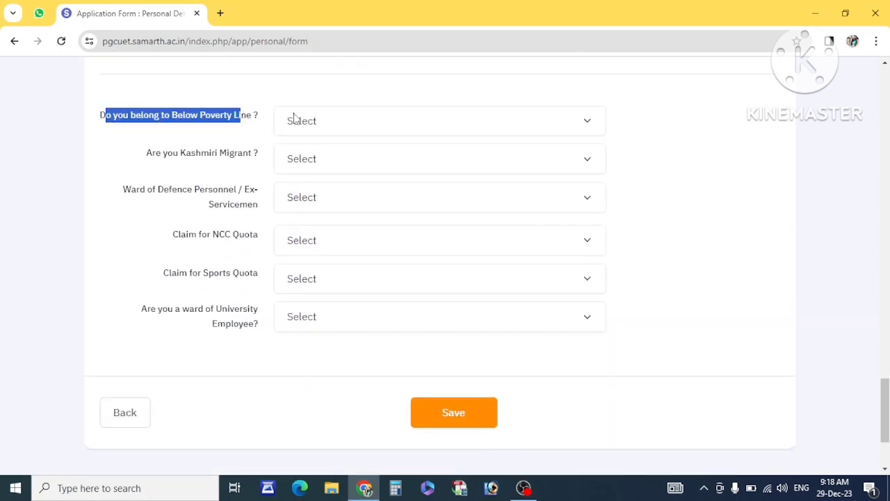
pyautogui.click(304, 123)
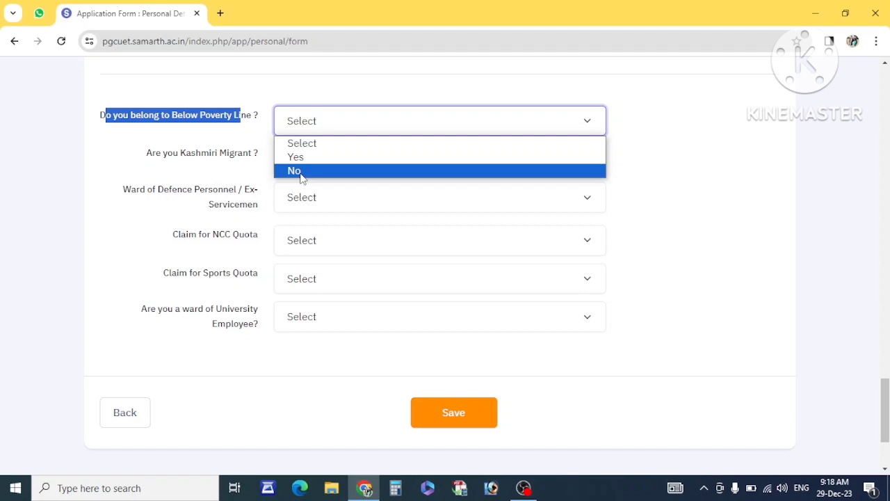
pyautogui.click(295, 171)
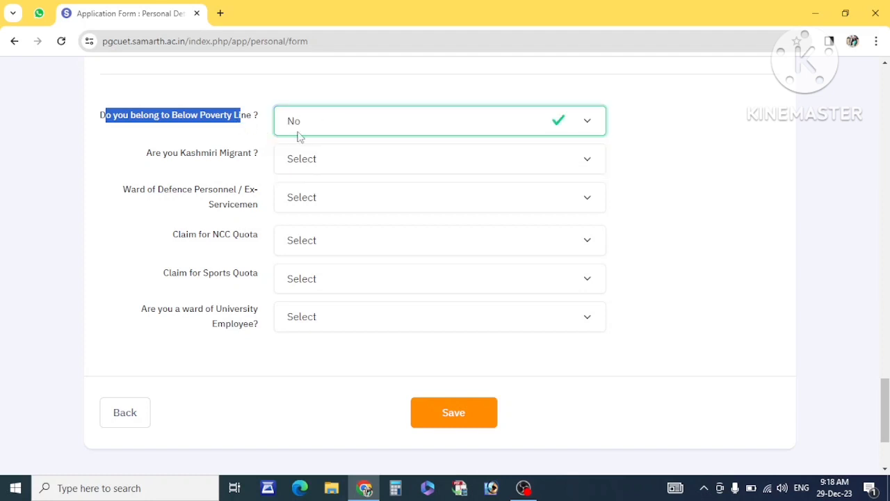
pyautogui.moveTo(157, 154); pyautogui.dragTo(238, 154)
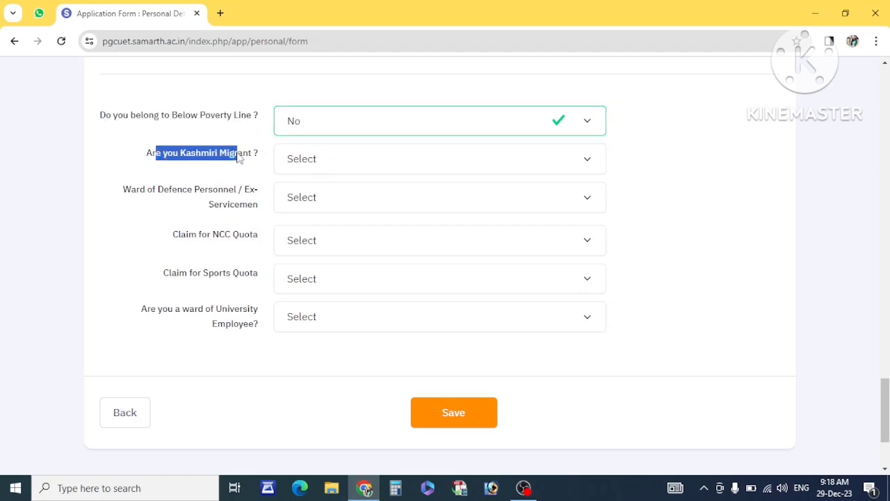
pyautogui.click(310, 165)
pyautogui.click(313, 211)
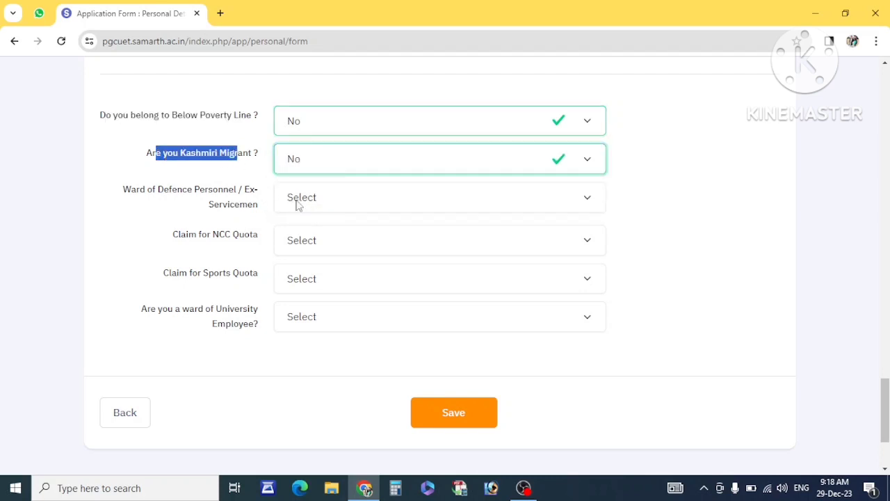
pyautogui.click(174, 227)
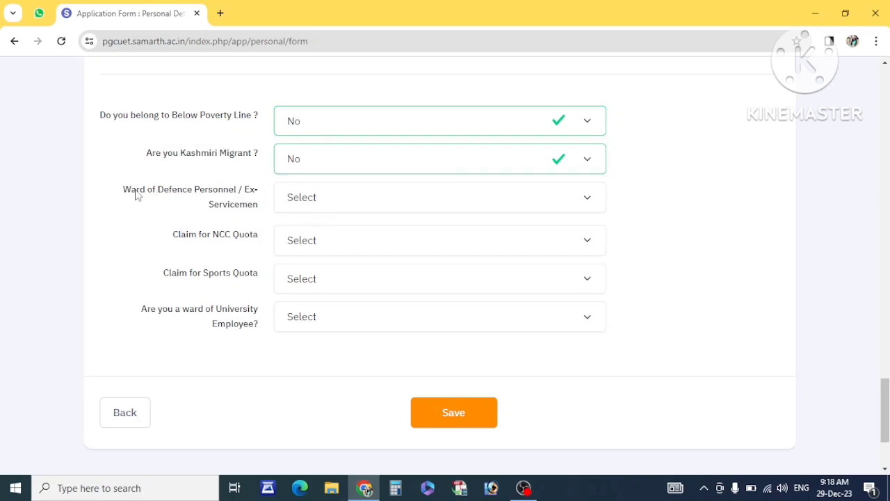
# Answer No to the Ward of Defence Personnel and NCC Quota questions.
pyautogui.moveTo(136, 192); pyautogui.dragTo(216, 209)
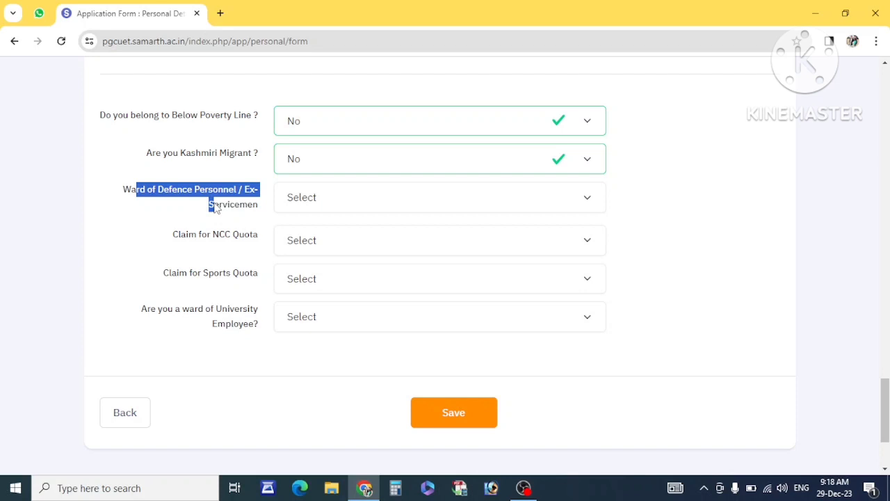
pyautogui.click(183, 197)
pyautogui.doubleClick(180, 192)
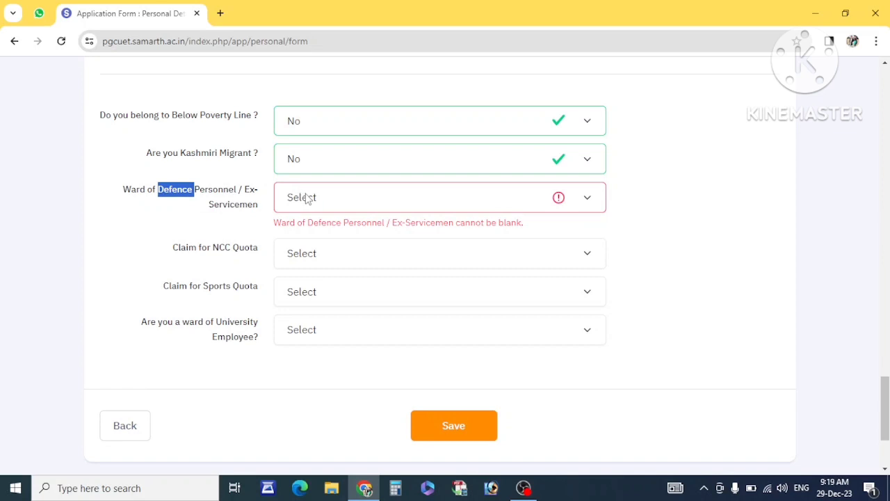
pyautogui.click(330, 202)
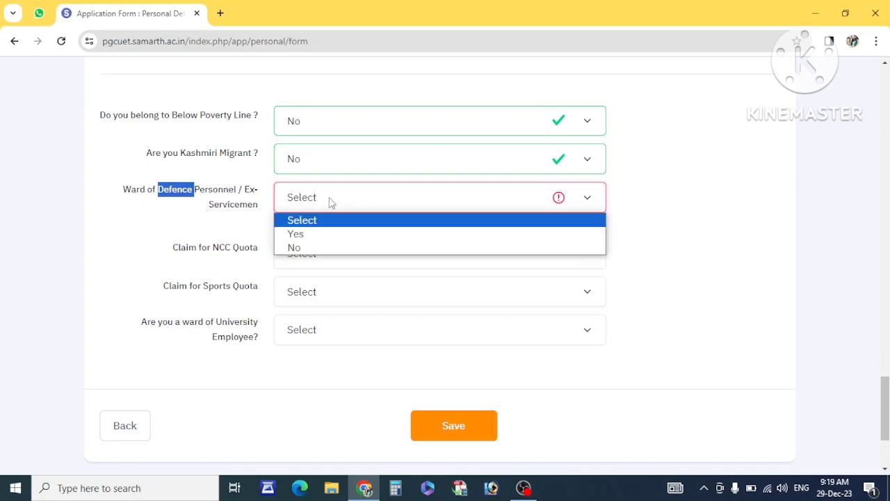
pyautogui.click(295, 248)
pyautogui.moveTo(254, 237); pyautogui.dragTo(171, 236)
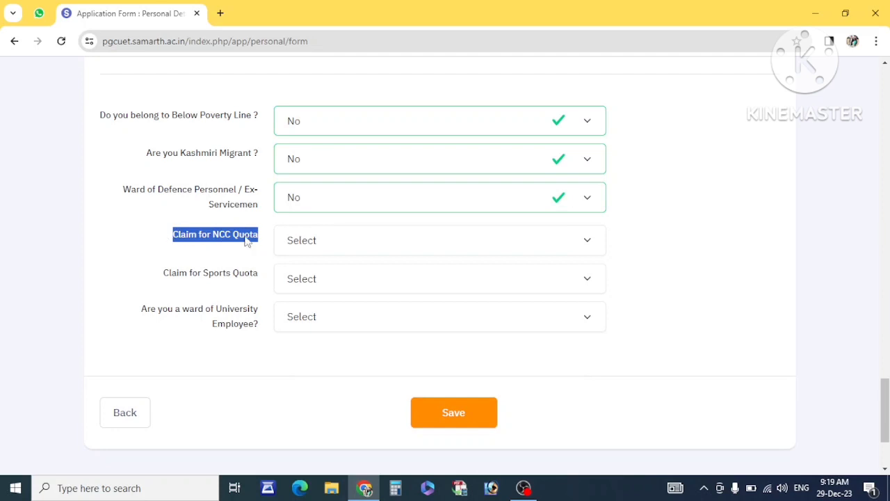
pyautogui.click(311, 236)
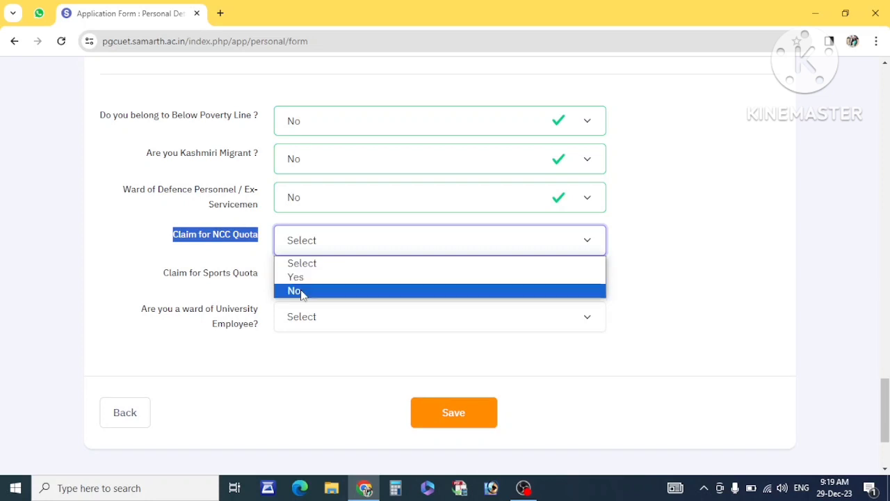
pyautogui.click(301, 292)
pyautogui.click(254, 256)
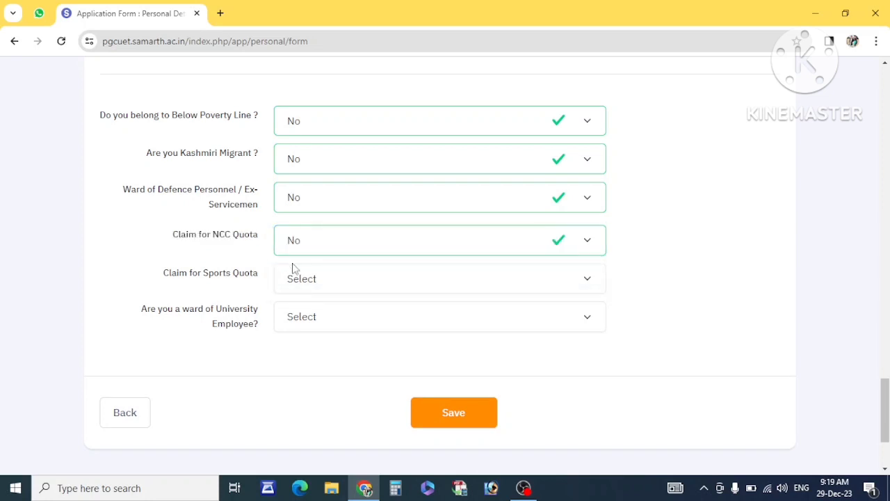
# Answer No to the Sports Quota and University Employee questions.
pyautogui.moveTo(263, 277); pyautogui.dragTo(192, 276)
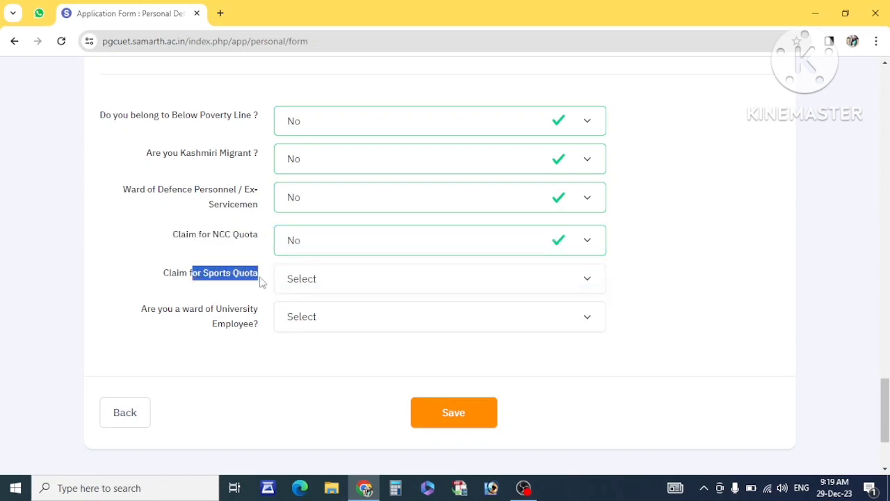
pyautogui.click(315, 284)
pyautogui.click(295, 329)
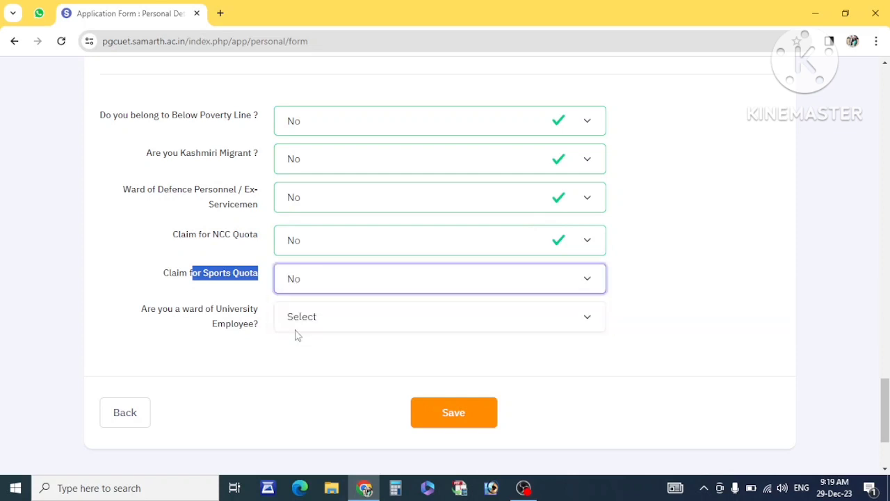
pyautogui.moveTo(159, 311); pyautogui.dragTo(264, 328)
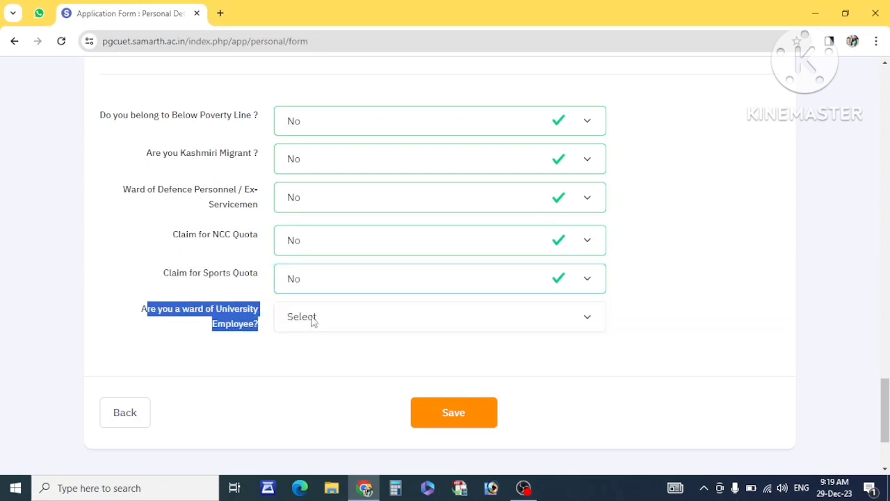
pyautogui.click(312, 319)
pyautogui.click(311, 368)
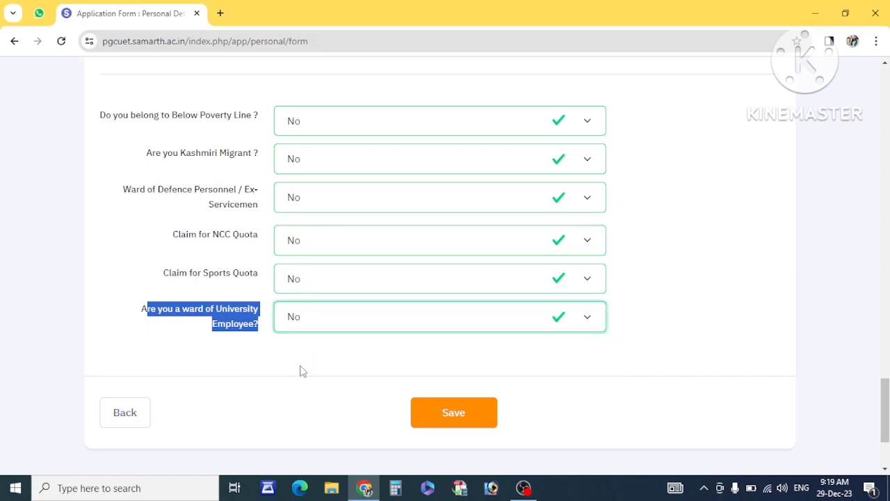
pyautogui.scroll(-2, 300, 369)
# Save the personal details, review the summary, and proceed to educational details.
pyautogui.click(462, 281)
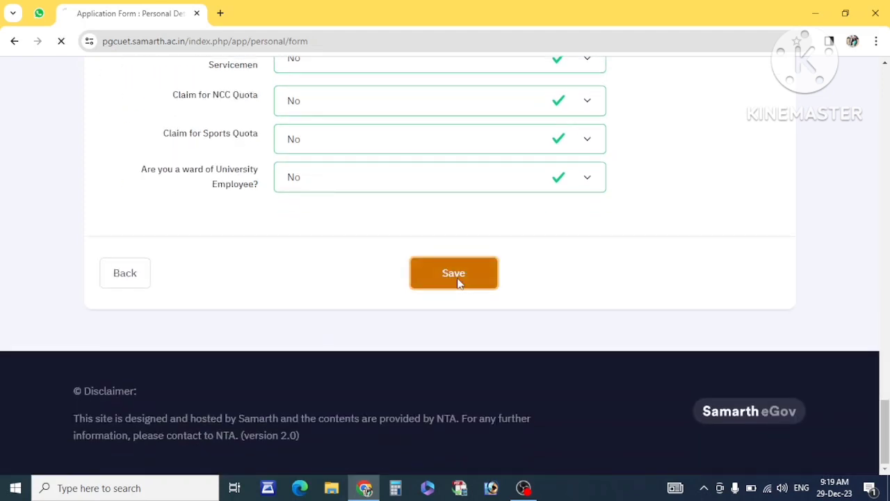
pyautogui.scroll(-3, 313, 265)
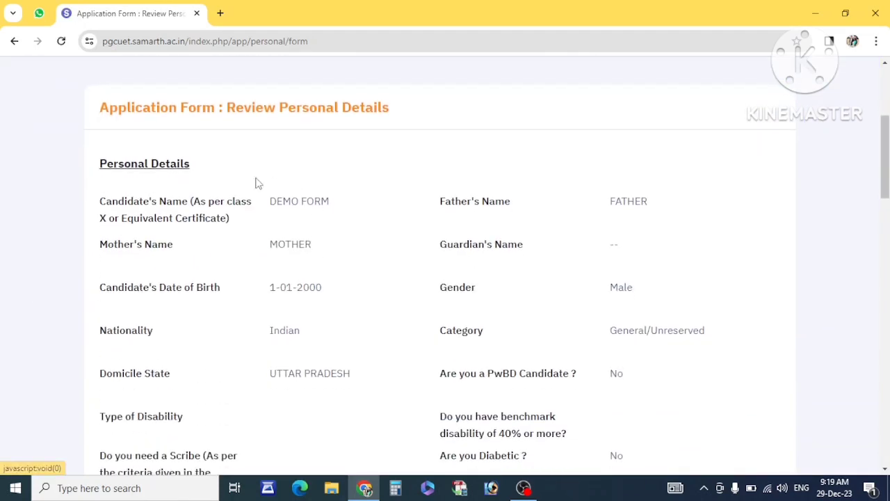
pyautogui.scroll(-10, 257, 183)
pyautogui.scroll(-3, 255, 183)
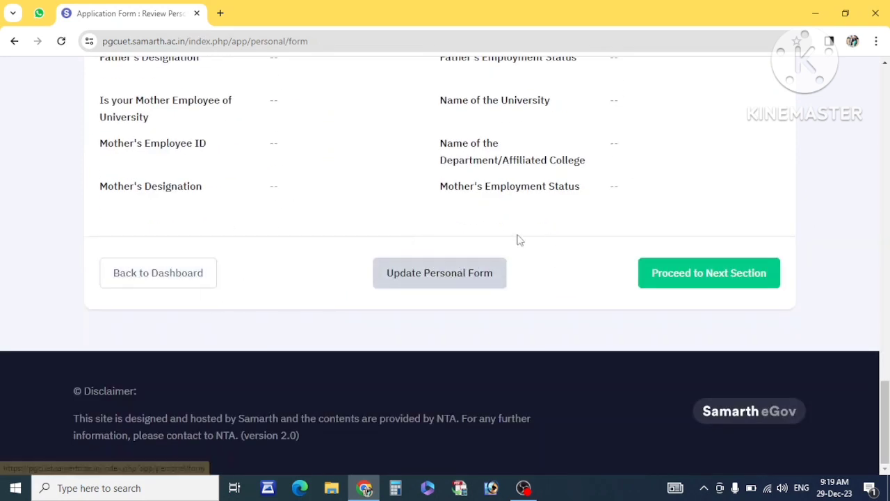
pyautogui.click(724, 279)
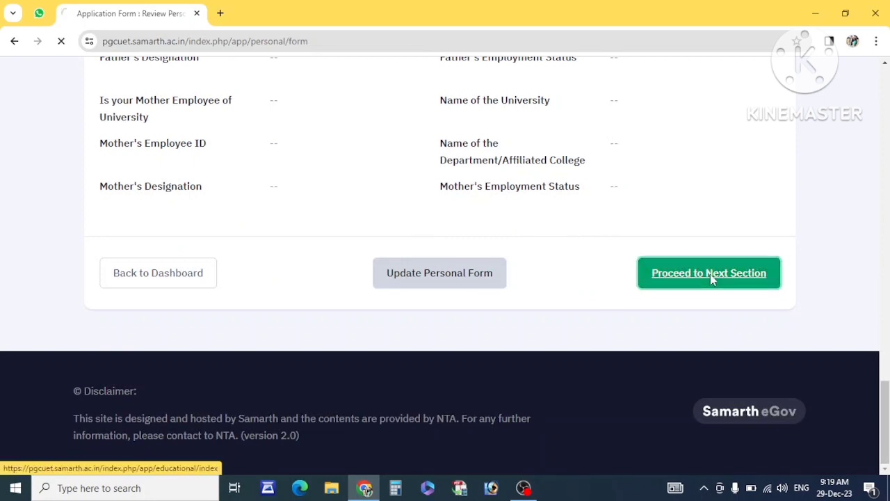
# Set the Class X result status to Passed with passing year 2012.
pyautogui.scroll(-2, 341, 231)
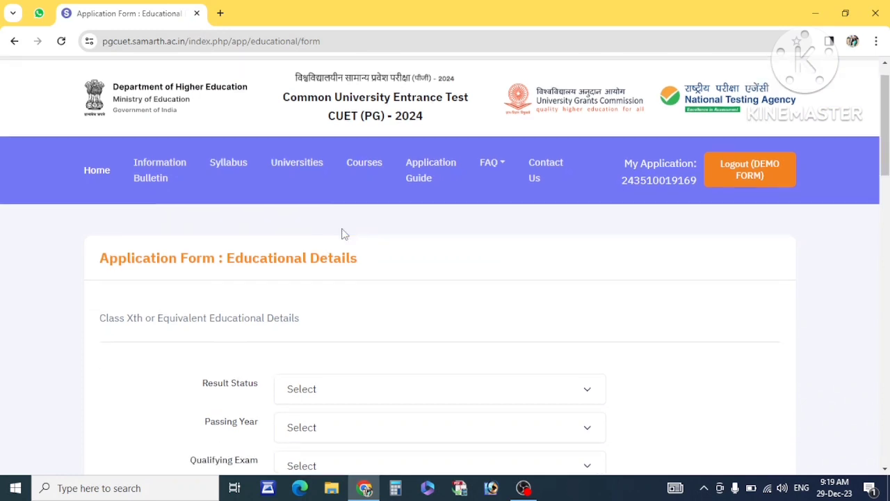
pyautogui.scroll(-2, 286, 268)
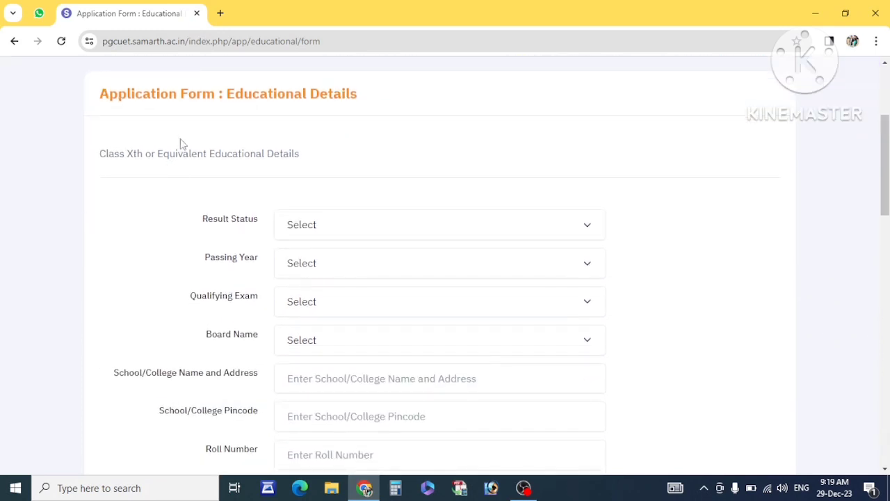
pyautogui.moveTo(96, 154); pyautogui.dragTo(309, 160)
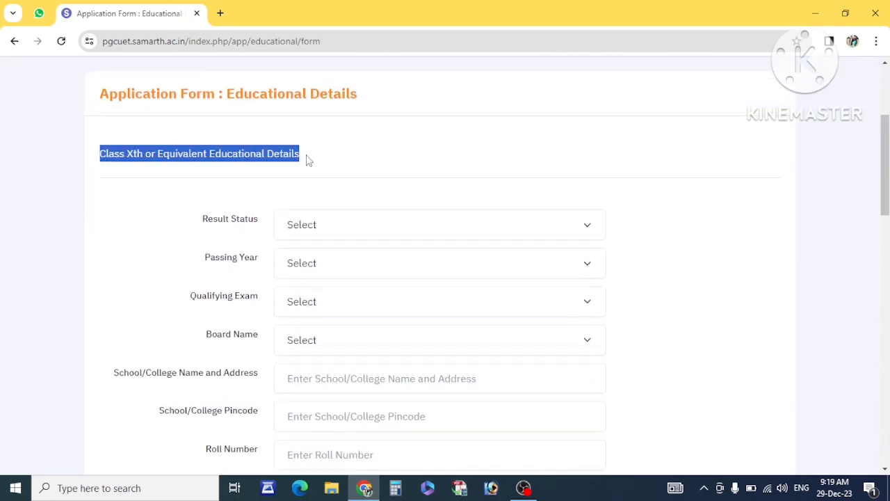
pyautogui.doubleClick(134, 155)
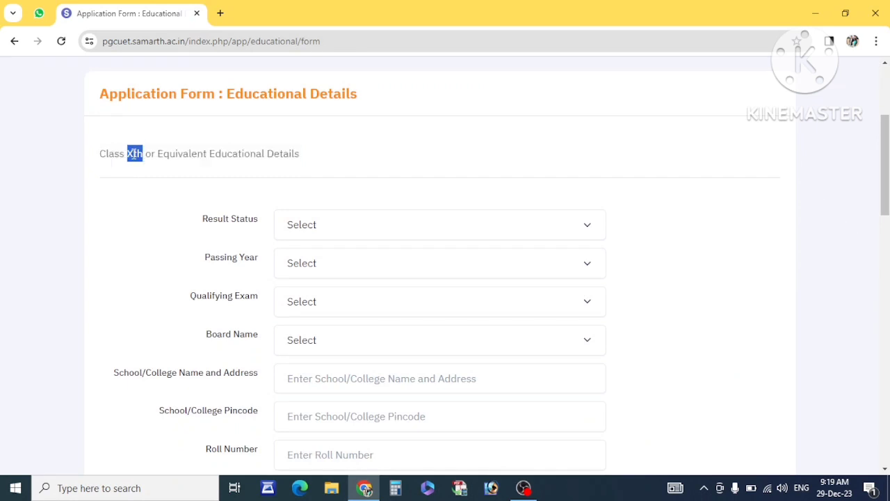
pyautogui.click(313, 228)
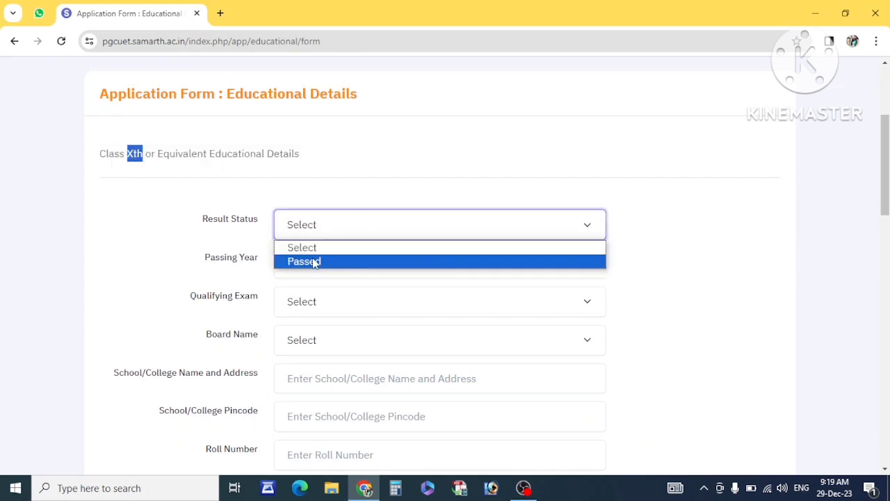
pyautogui.click(311, 262)
pyautogui.click(324, 266)
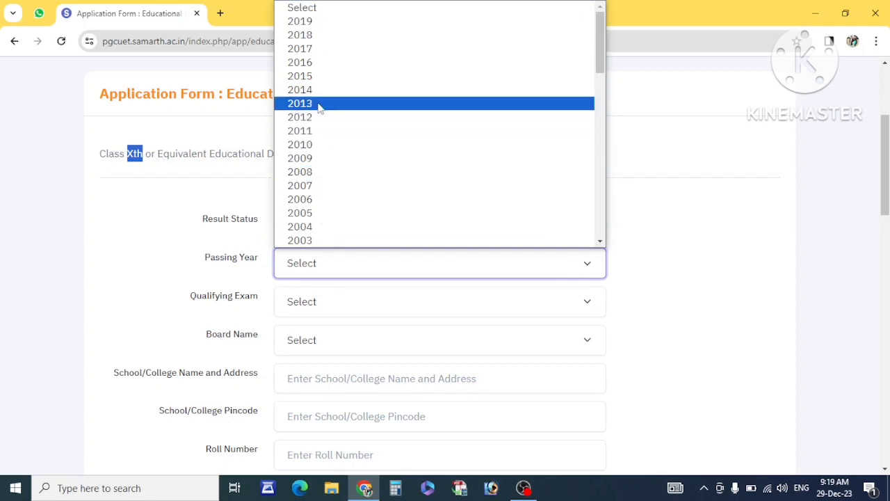
pyautogui.click(313, 82)
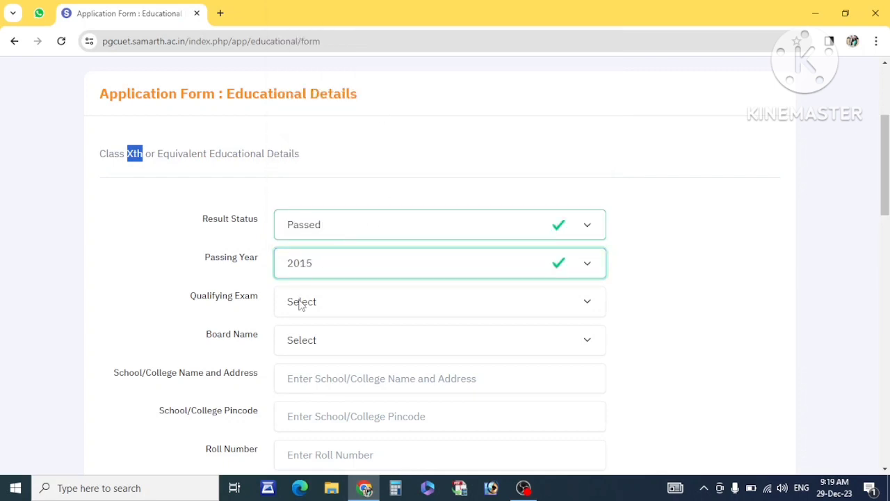
pyautogui.click(312, 264)
pyautogui.click(325, 119)
# Set qualifying exam to 10th or Equivalent and board to the Uttar Pradesh board.
pyautogui.scroll(-1, 322, 238)
pyautogui.click(313, 239)
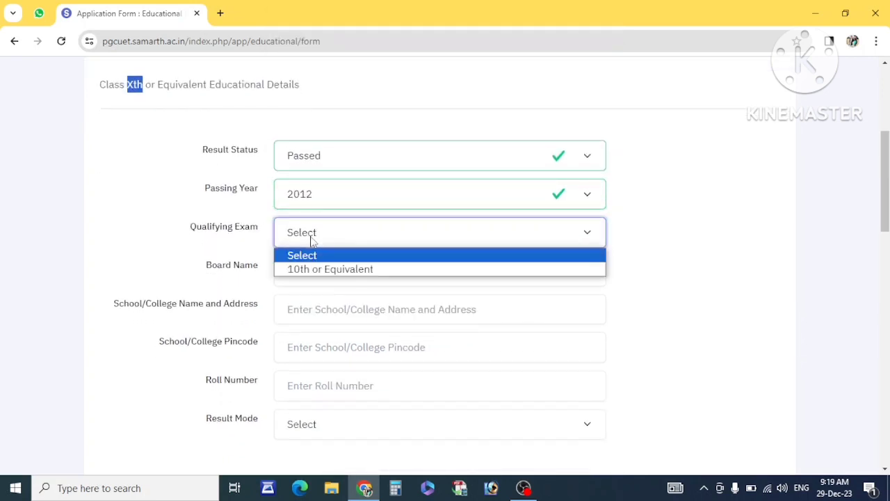
pyautogui.click(324, 270)
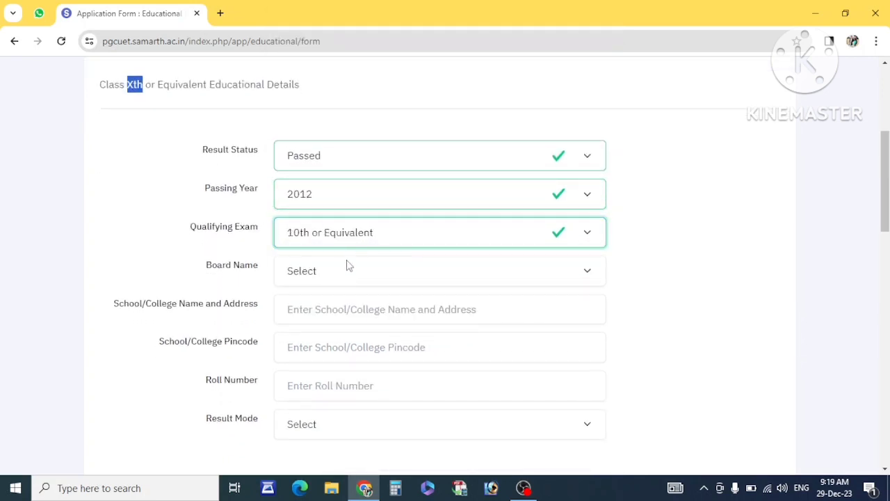
pyautogui.click(342, 269)
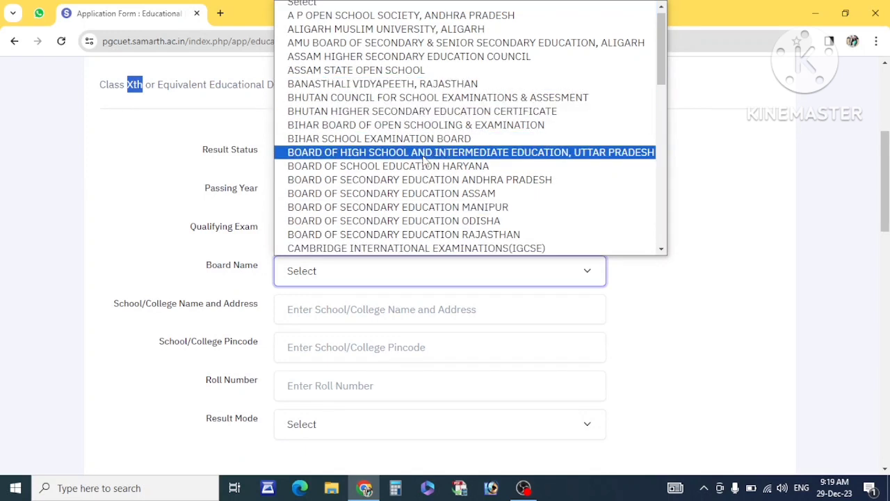
pyautogui.click(425, 153)
pyautogui.click(321, 311)
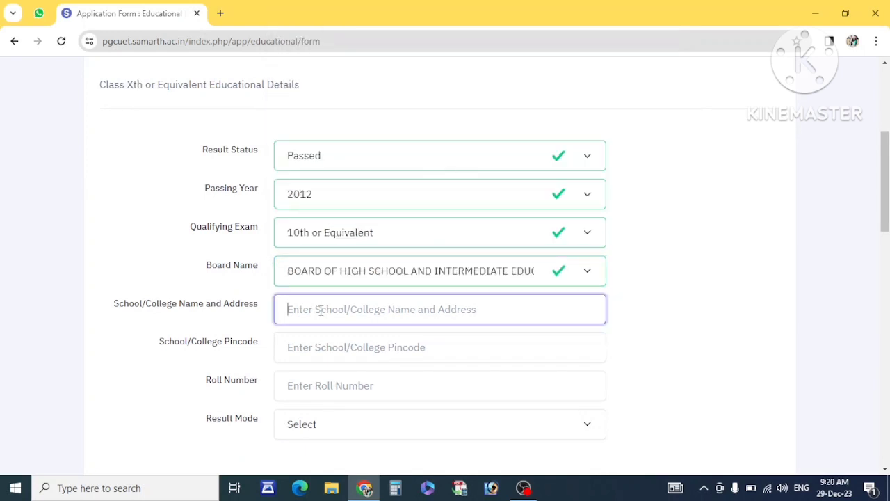
# Enter the Class X school name 'COLLEGE NAME', the school pincode and the roll number.
pyautogui.write('COLLEGE')
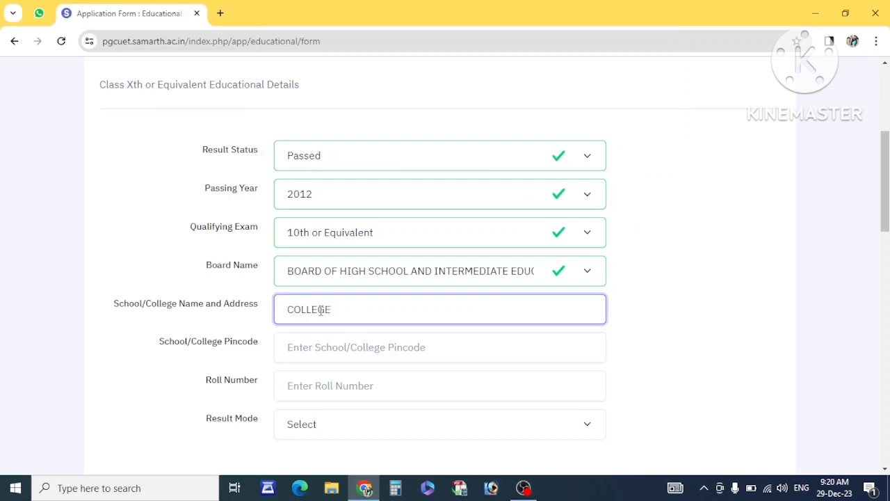
pyautogui.write(' NAME')
pyautogui.scroll(-2, 326, 214)
pyautogui.click(355, 204)
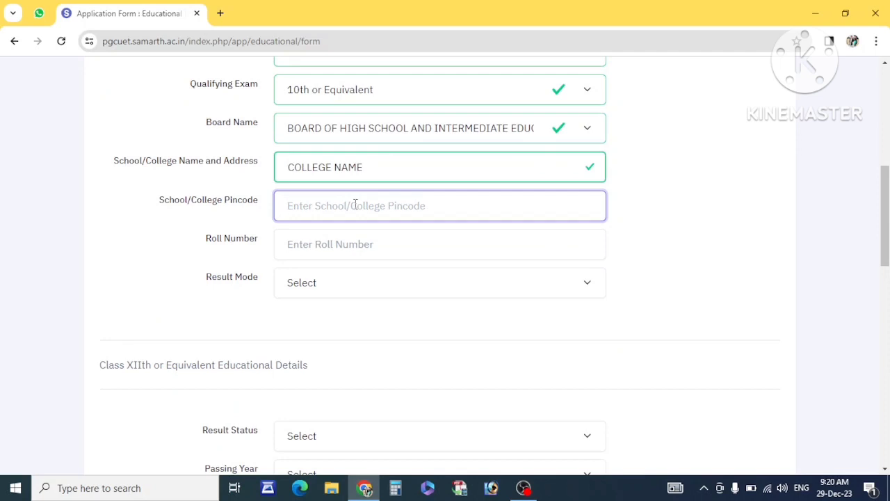
pyautogui.write('273201')
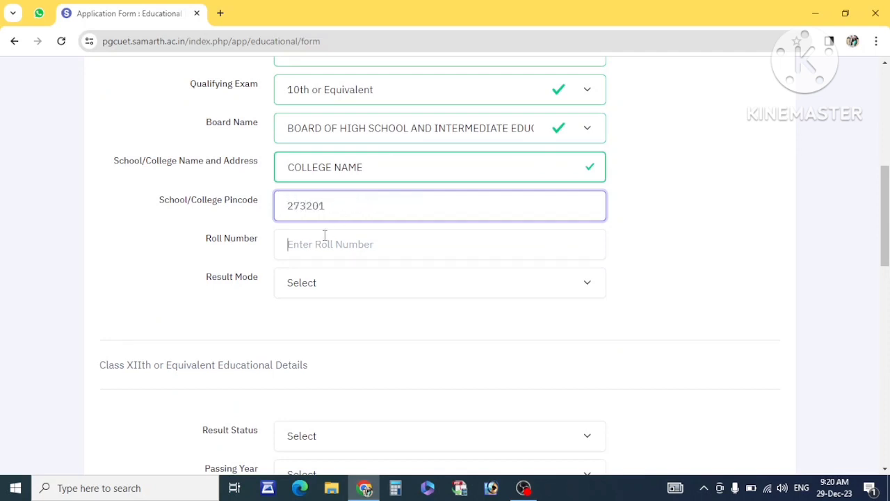
pyautogui.click(324, 237)
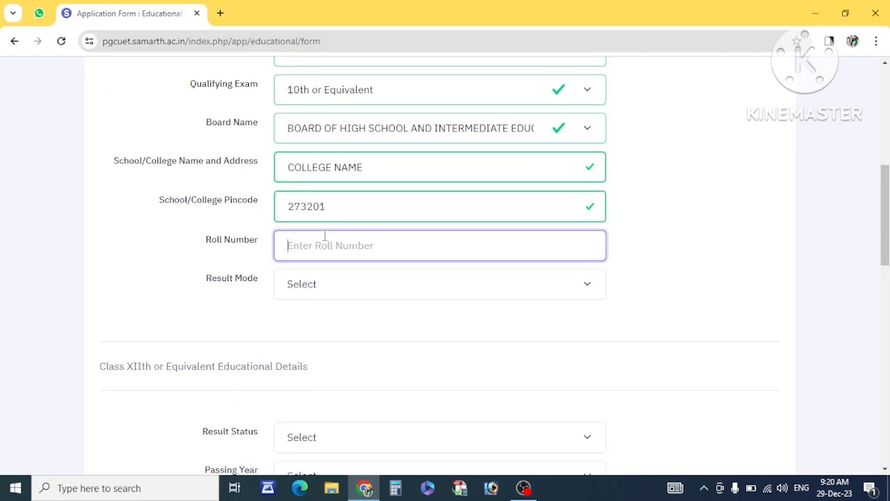
pyautogui.write('272354')
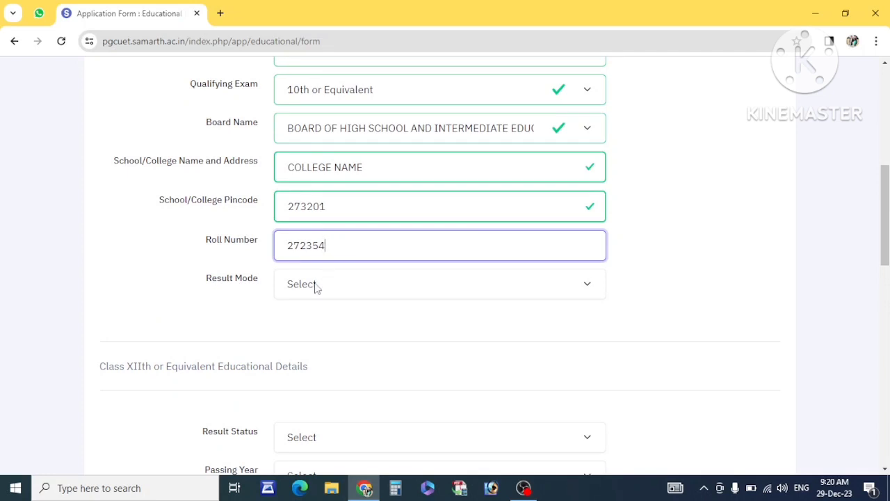
# Set Class X result mode to Percentage with 464 of 600 marks, giving 77.33%.
pyautogui.click(317, 287)
pyautogui.click(328, 322)
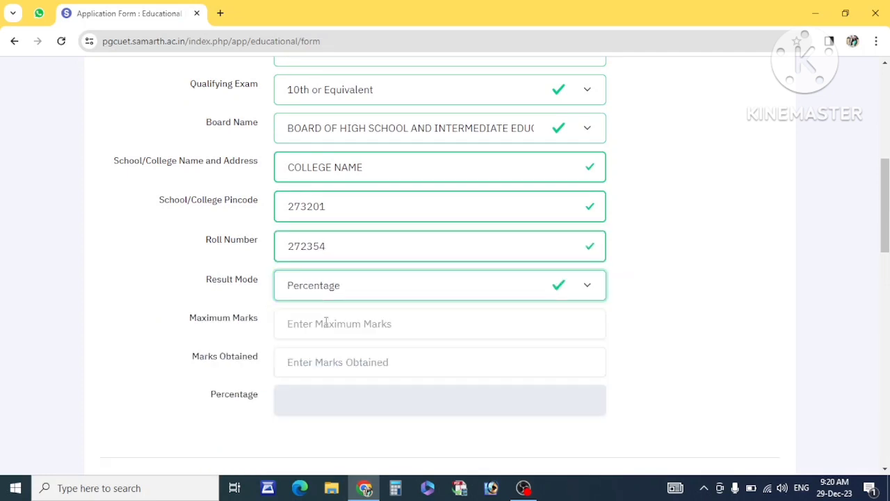
pyautogui.scroll(-1, 373, 252)
pyautogui.click(356, 243)
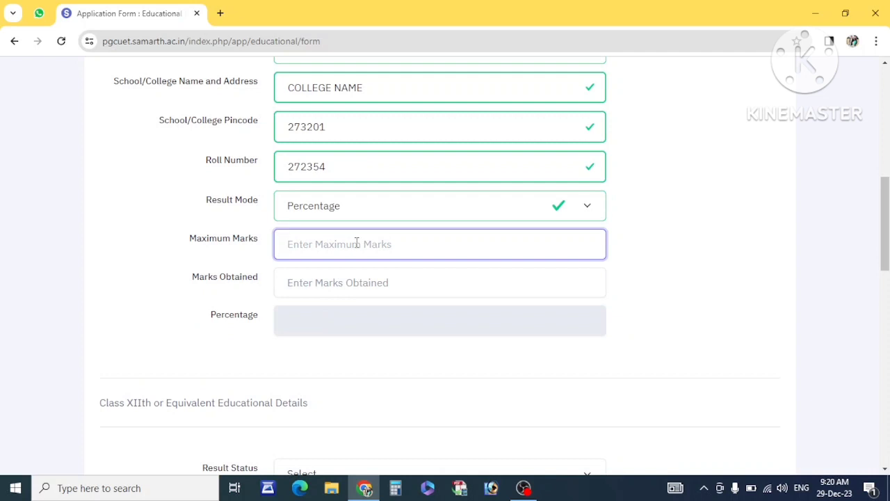
pyautogui.write('600')
pyautogui.click(330, 288)
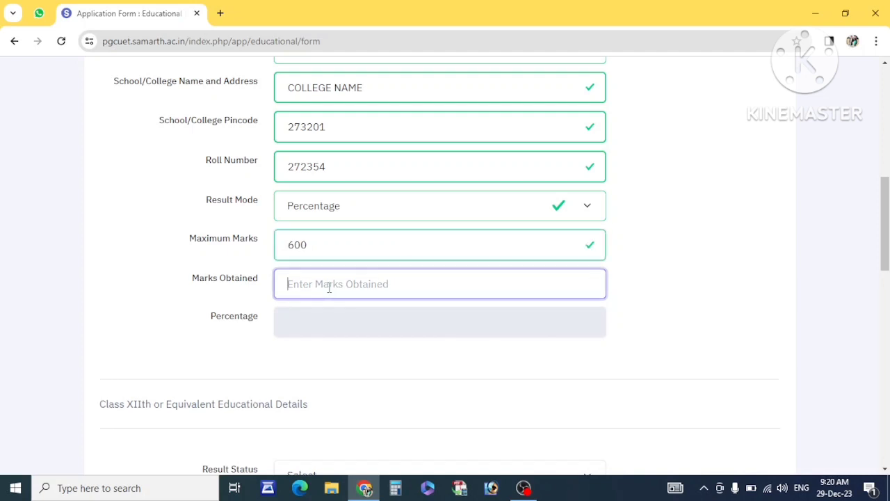
pyautogui.write('464')
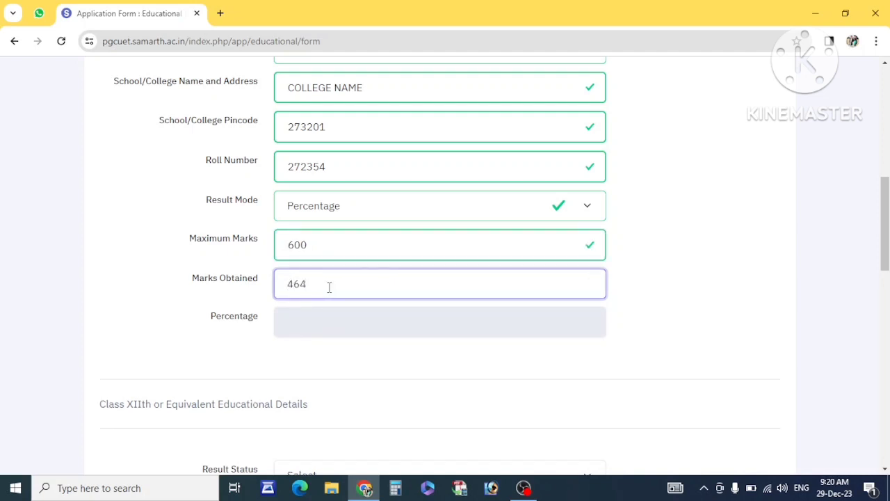
pyautogui.click(354, 324)
pyautogui.moveTo(353, 324); pyautogui.dragTo(263, 328)
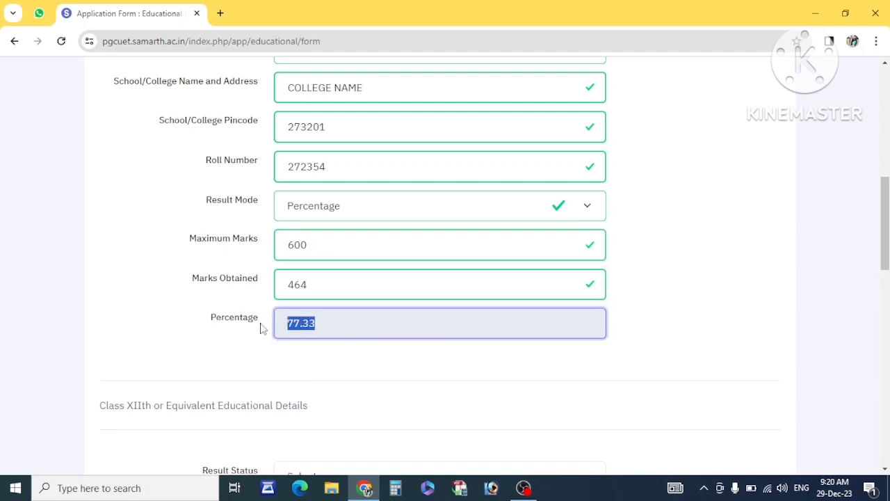
pyautogui.scroll(-2, 261, 328)
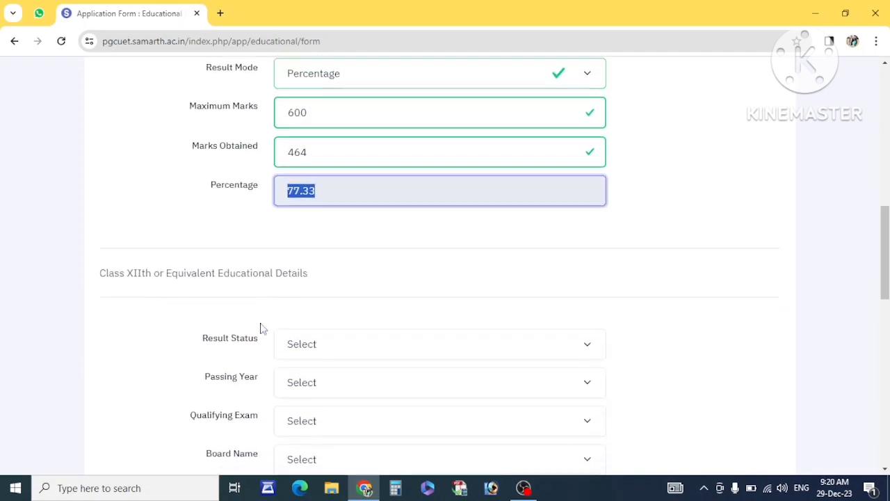
# Mark Class XII as Passed in 2014, 12th or Equivalent, from the Uttar Pradesh board.
pyautogui.click(126, 283)
pyautogui.moveTo(90, 279); pyautogui.dragTo(322, 272)
pyautogui.scroll(-2, 322, 273)
pyautogui.click(322, 247)
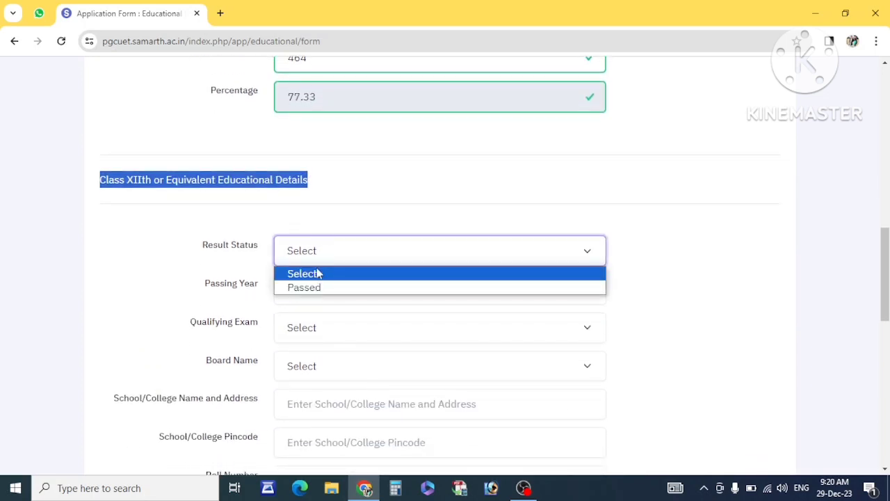
pyautogui.click(308, 287)
pyautogui.click(318, 290)
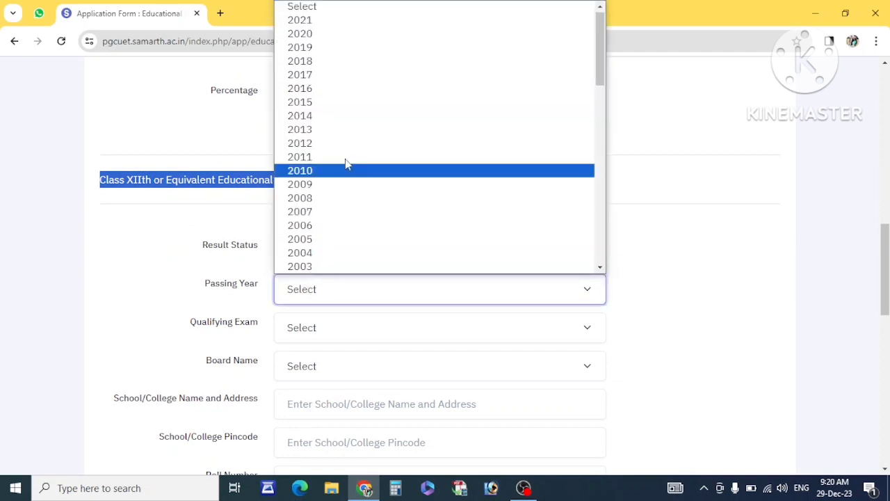
pyautogui.click(310, 117)
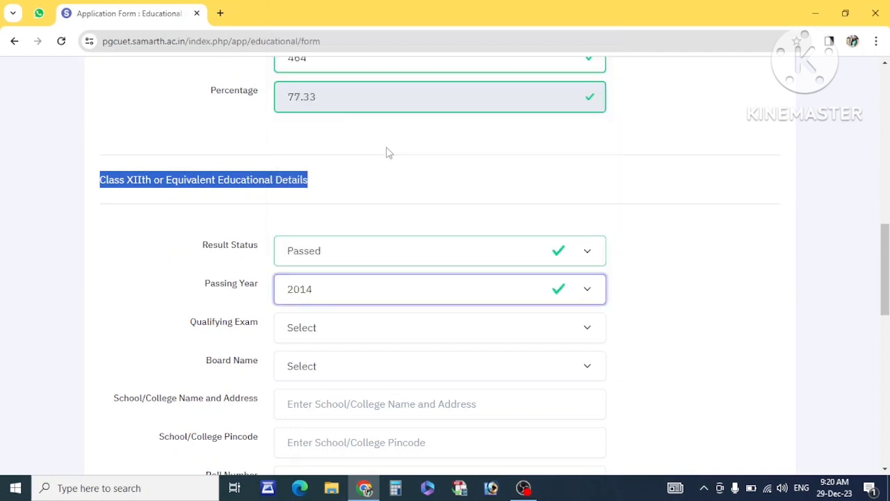
pyautogui.click(298, 328)
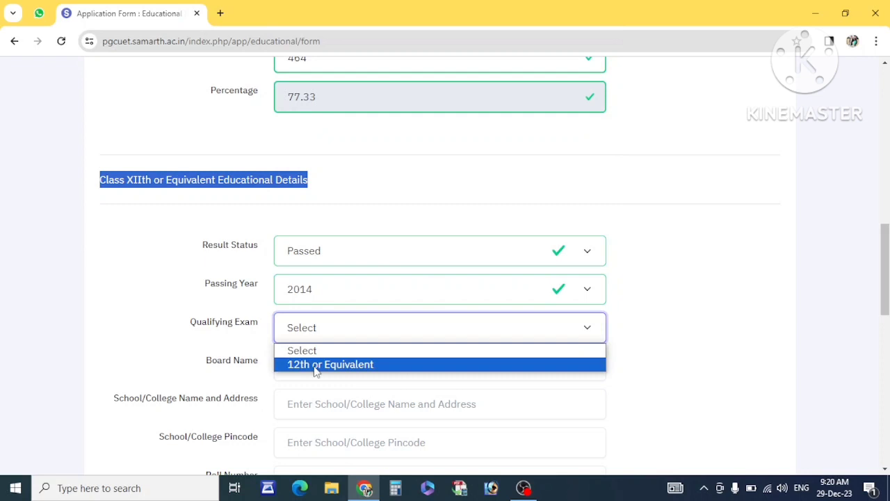
pyautogui.click(314, 366)
pyautogui.scroll(-2, 313, 366)
pyautogui.click(315, 203)
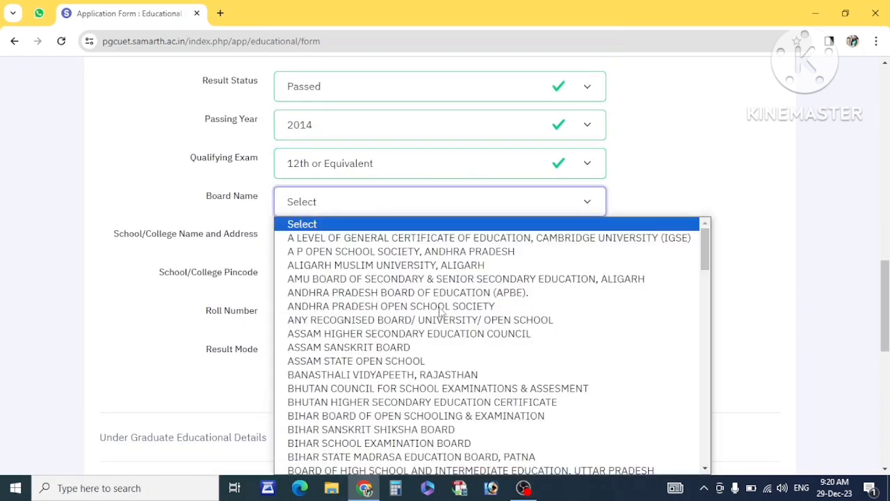
pyautogui.scroll(-3, 376, 307)
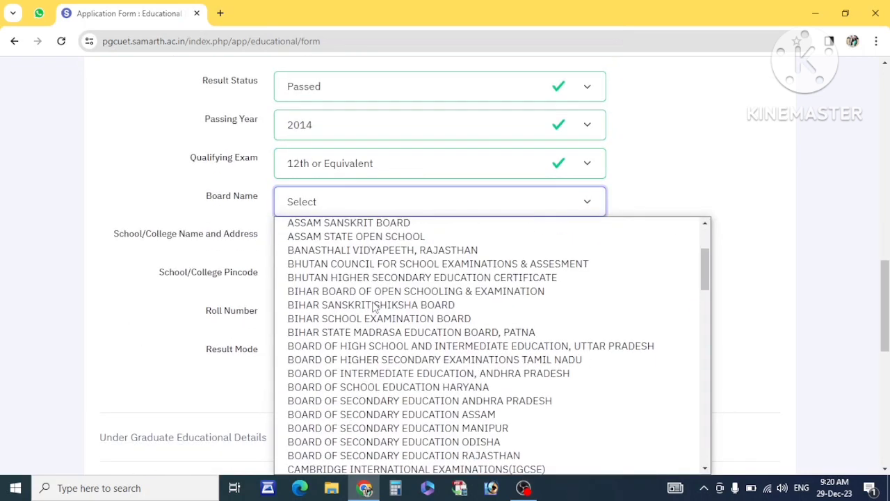
pyautogui.click(415, 346)
# Enter the Class XII school name 'CO', the school pincode and the roll number.
pyautogui.click(362, 239)
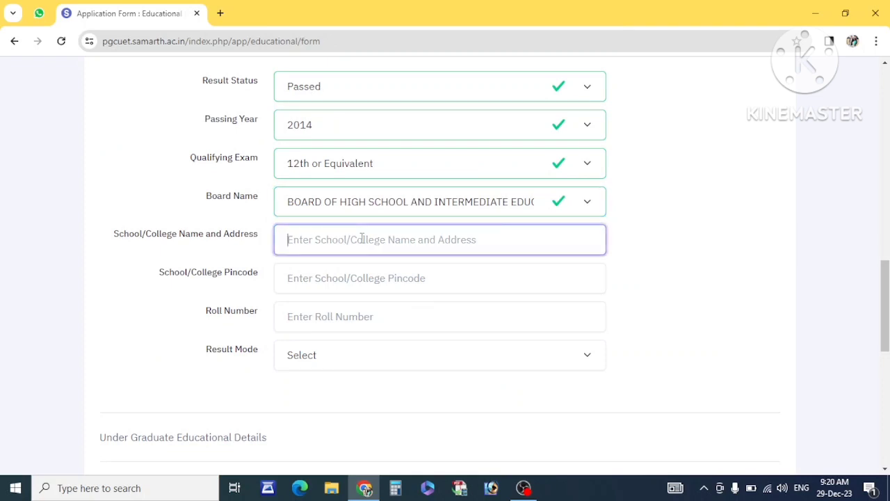
pyautogui.write('COLLEGE')
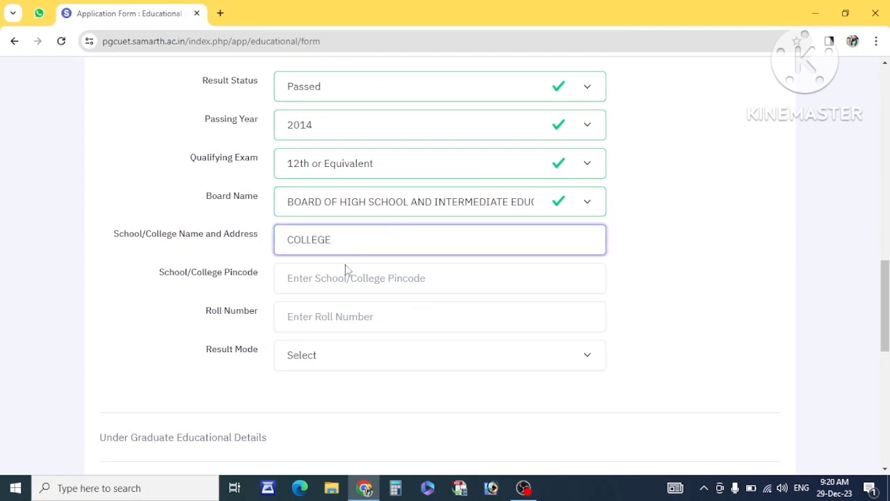
pyautogui.click(343, 274)
pyautogui.write('2')
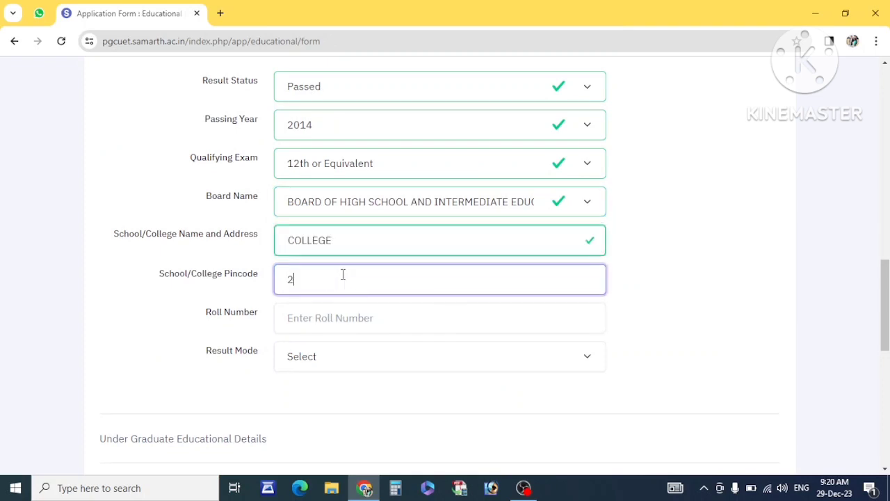
pyautogui.write('83864')
pyautogui.click(338, 317)
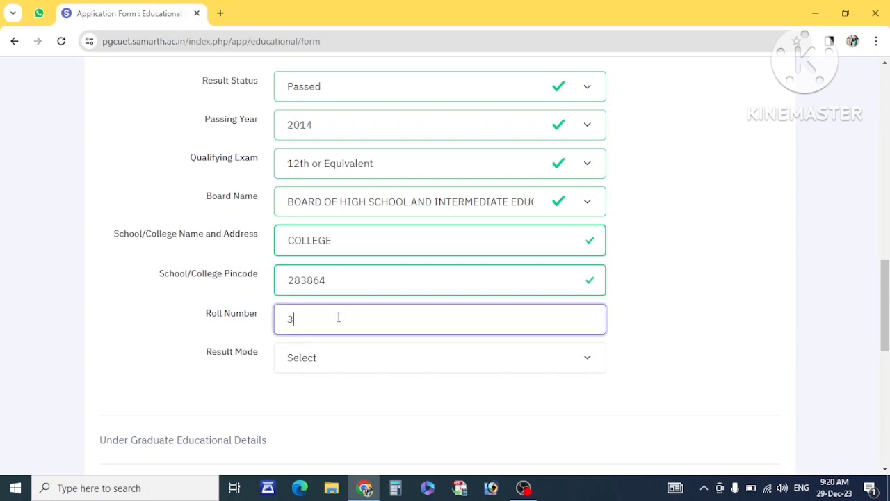
# Set the result mode to Percentage and enter 345 of 500 marks, giving 69.00 percent.
pyautogui.click(316, 369)
pyautogui.click(306, 410)
pyautogui.scroll(-2, 304, 413)
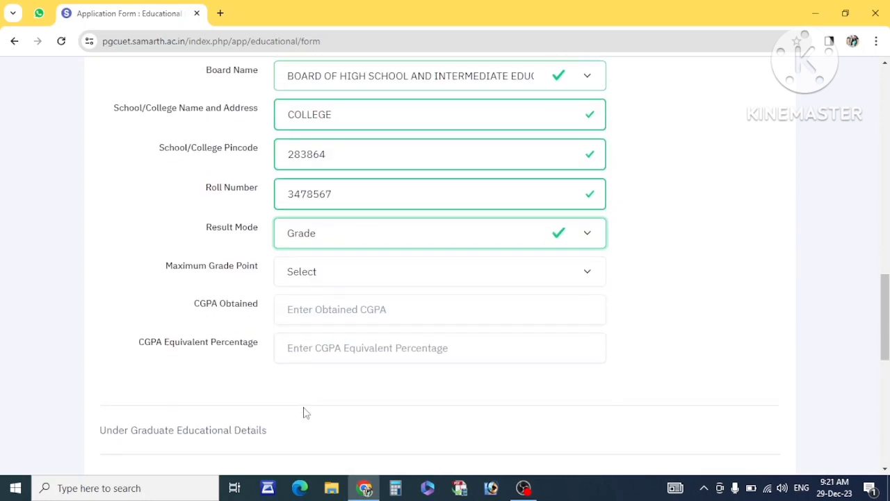
pyautogui.click(340, 241)
pyautogui.click(324, 270)
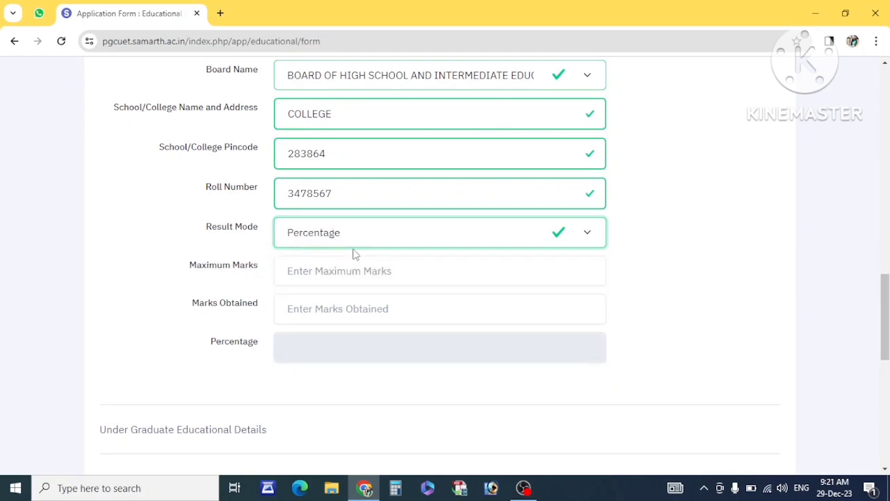
pyautogui.click(327, 270)
pyautogui.write('500')
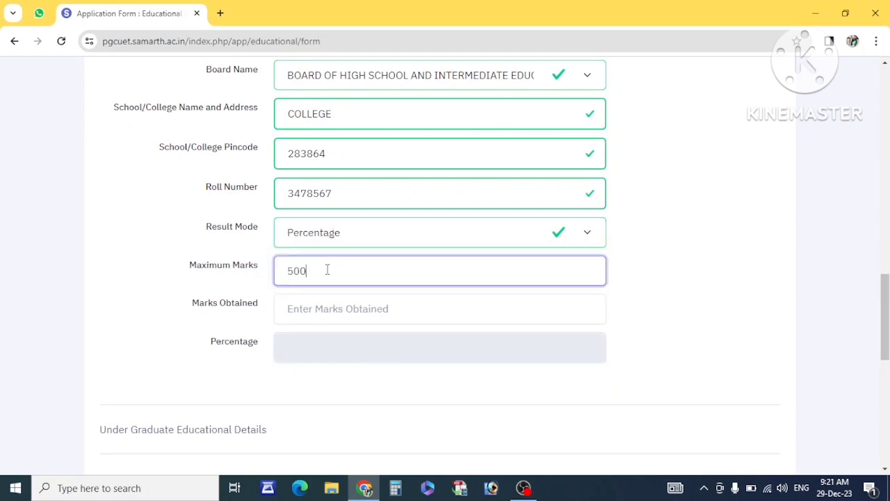
pyautogui.press('Tab')
pyautogui.write('34')
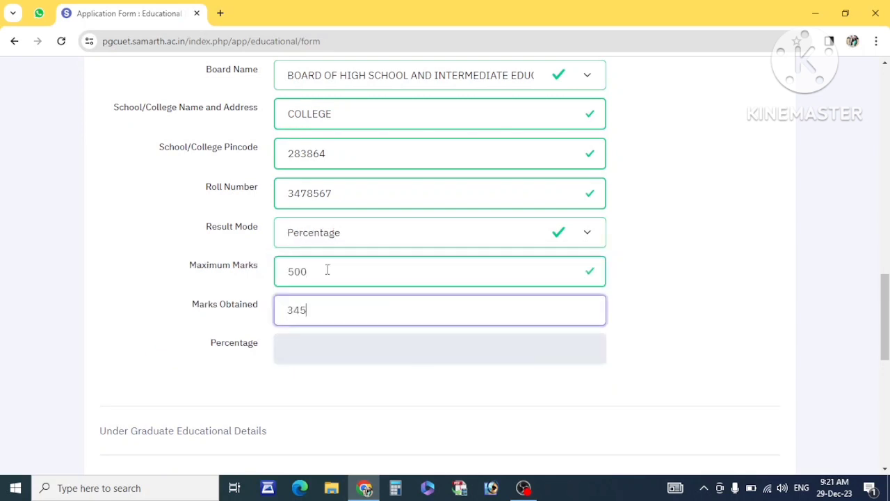
pyautogui.write('5')
pyautogui.click(217, 327)
pyautogui.scroll(-2, 217, 327)
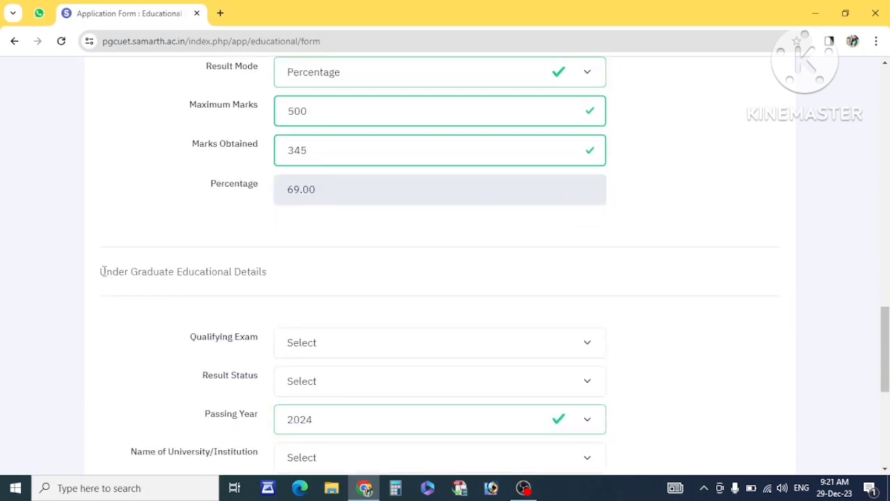
# Choose B.A as the undergraduate exam with result Appearing and passing year 2024.
pyautogui.moveTo(105, 272); pyautogui.dragTo(226, 284)
pyautogui.scroll(-2, 228, 284)
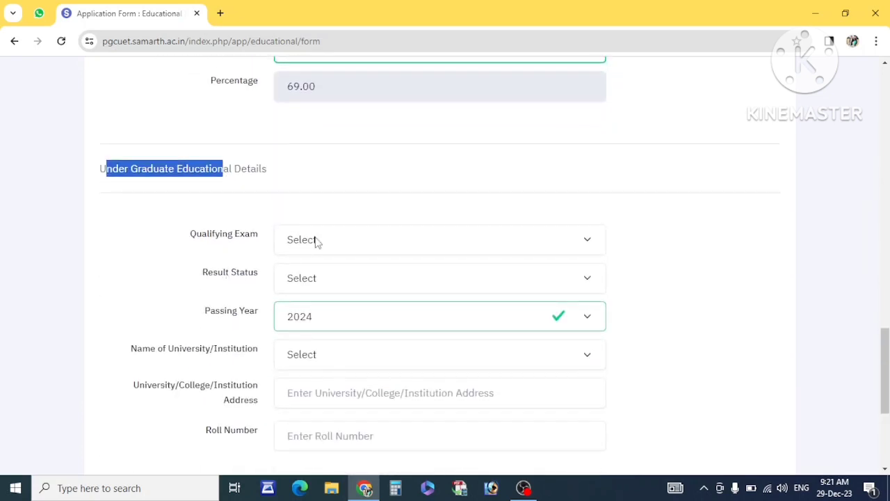
pyautogui.click(315, 241)
pyautogui.scroll(-2, 353, 182)
pyautogui.scroll(2, 354, 183)
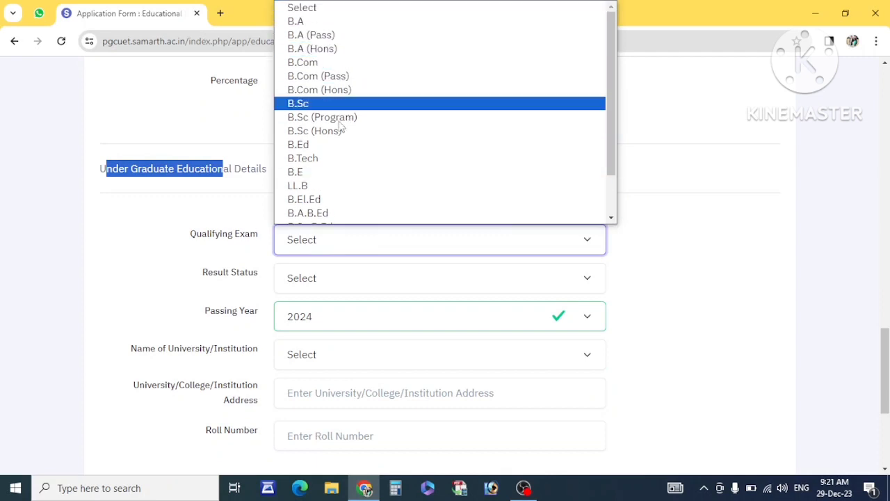
pyautogui.click(315, 23)
pyautogui.scroll(-2, 318, 213)
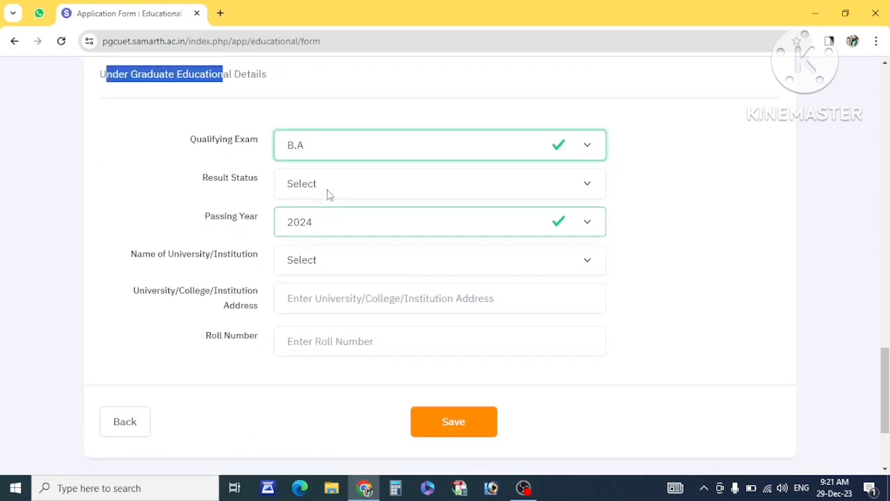
pyautogui.click(329, 192)
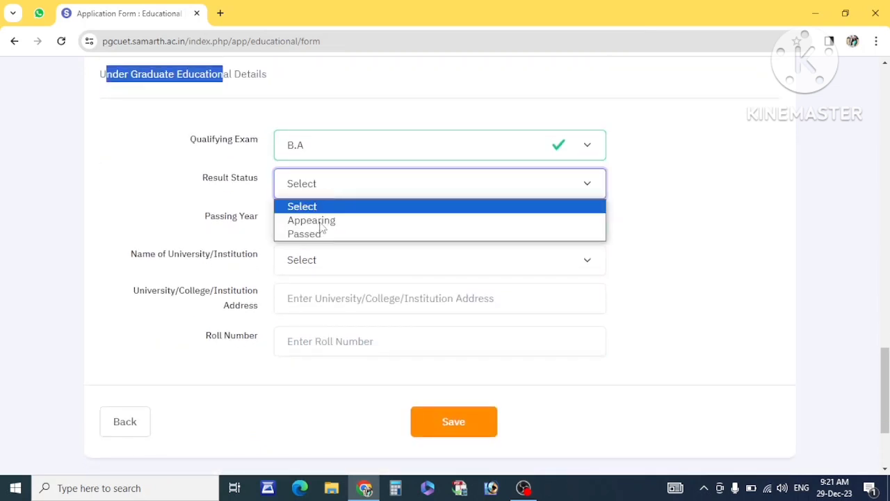
pyautogui.click(322, 221)
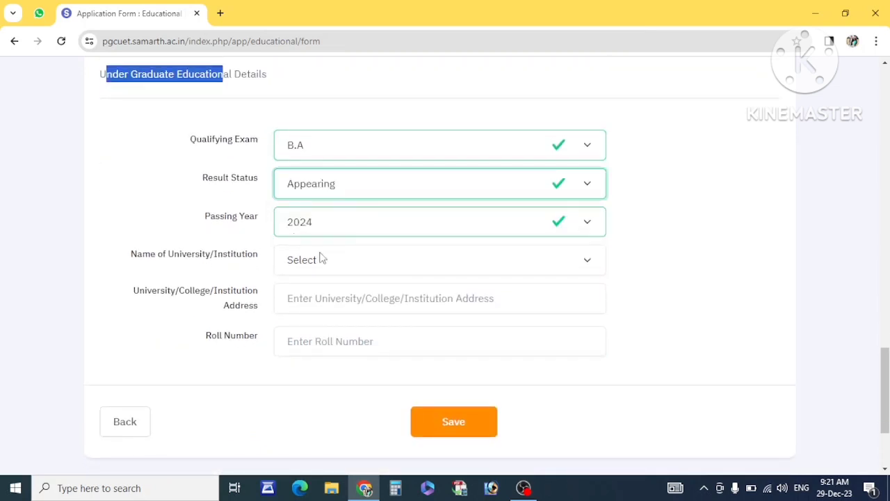
pyautogui.click(332, 230)
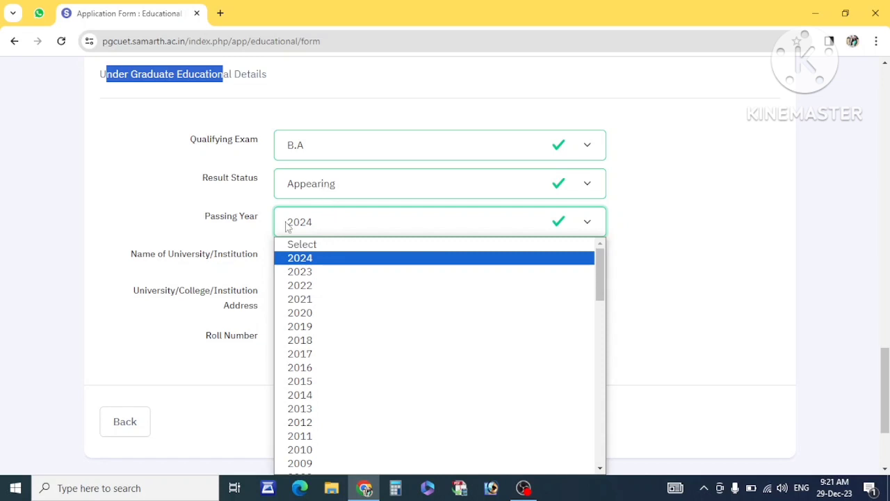
pyautogui.click(224, 243)
# Briefly switch the result status to Passed, then return it to Appearing.
pyautogui.scroll(-2, 225, 243)
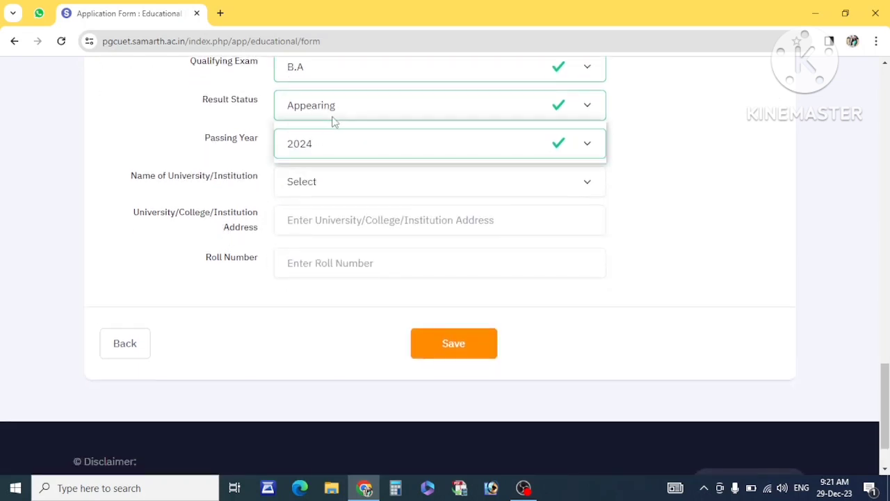
pyautogui.click(333, 119)
pyautogui.click(317, 154)
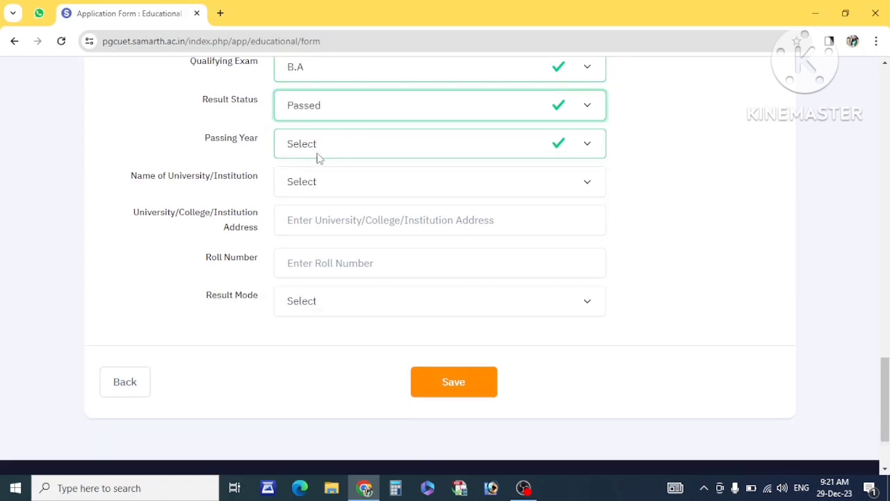
pyautogui.click(318, 155)
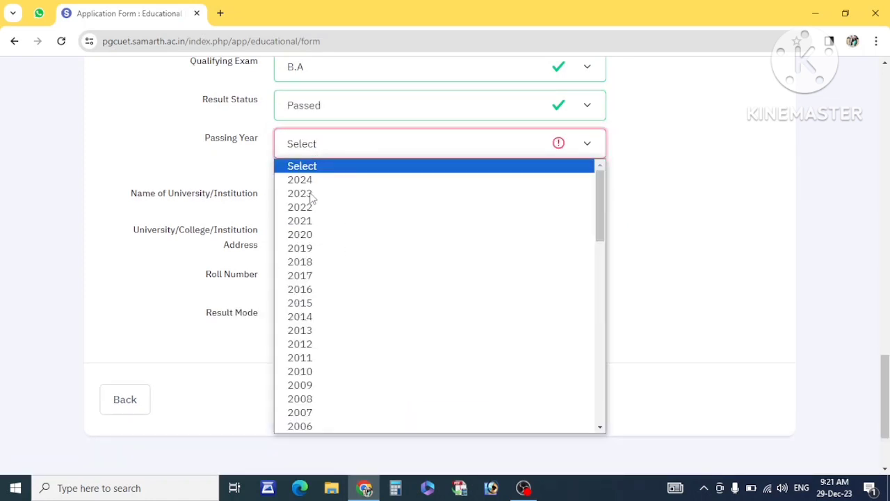
pyautogui.click(230, 118)
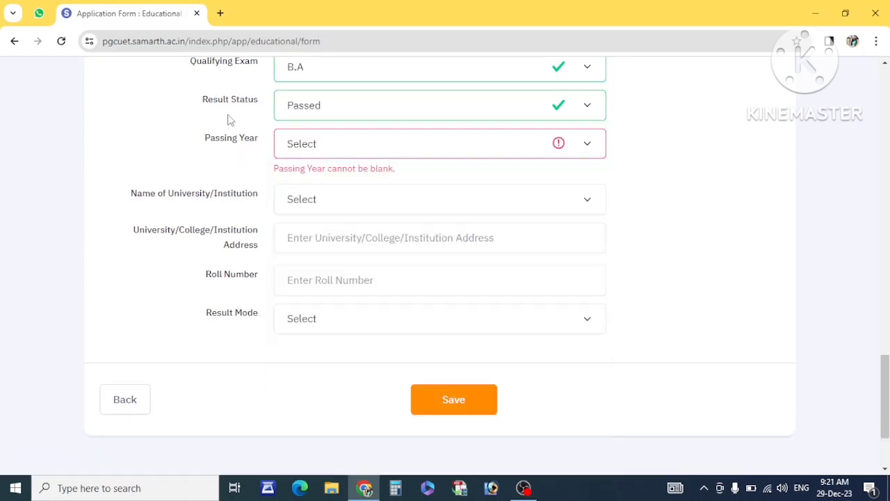
pyautogui.click(304, 106)
pyautogui.click(310, 143)
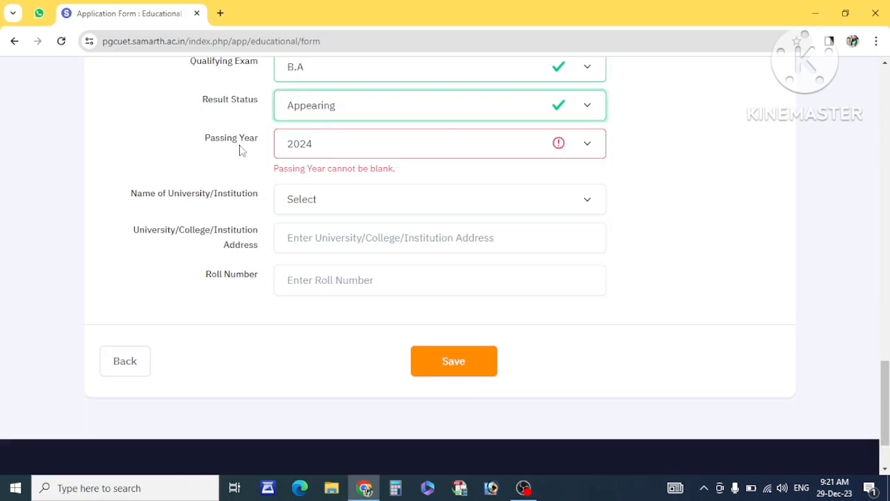
# Select Other as the name of the university/institution.
pyautogui.moveTo(227, 153); pyautogui.dragTo(334, 169)
pyautogui.click(330, 181)
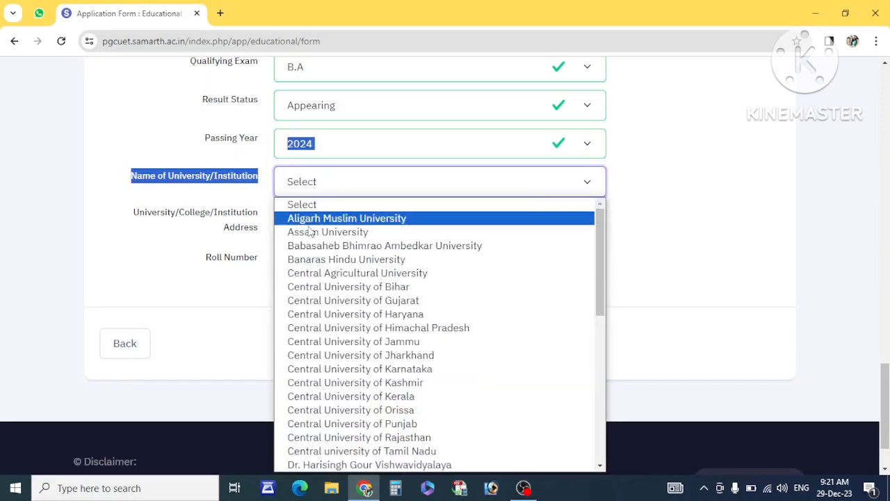
pyautogui.scroll(-5, 298, 288)
pyautogui.scroll(2, 317, 291)
pyautogui.scroll(5, 316, 291)
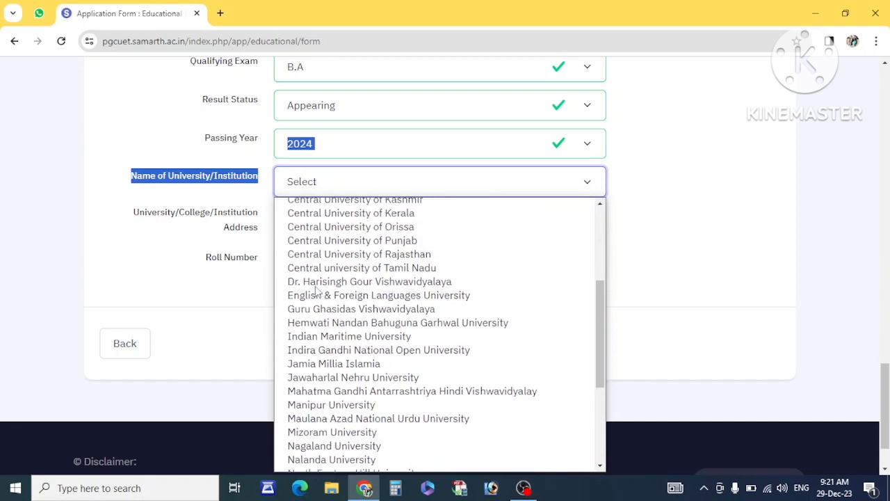
pyautogui.press('d')
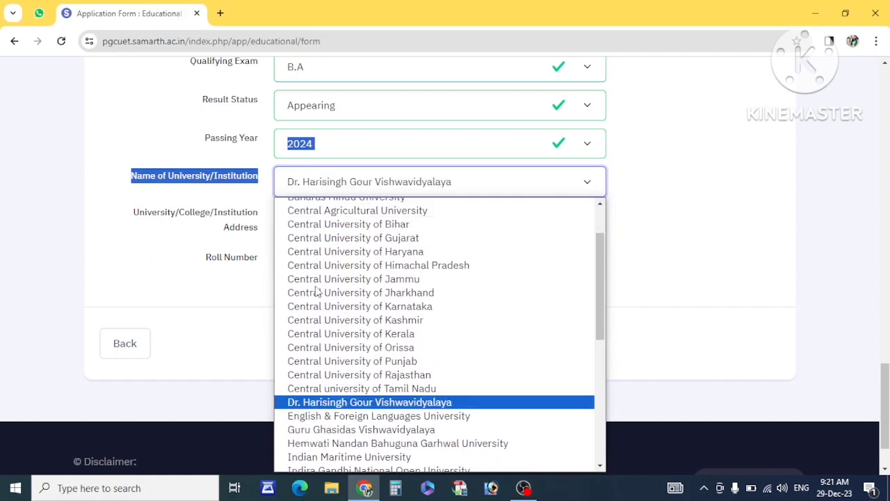
pyautogui.press('o')
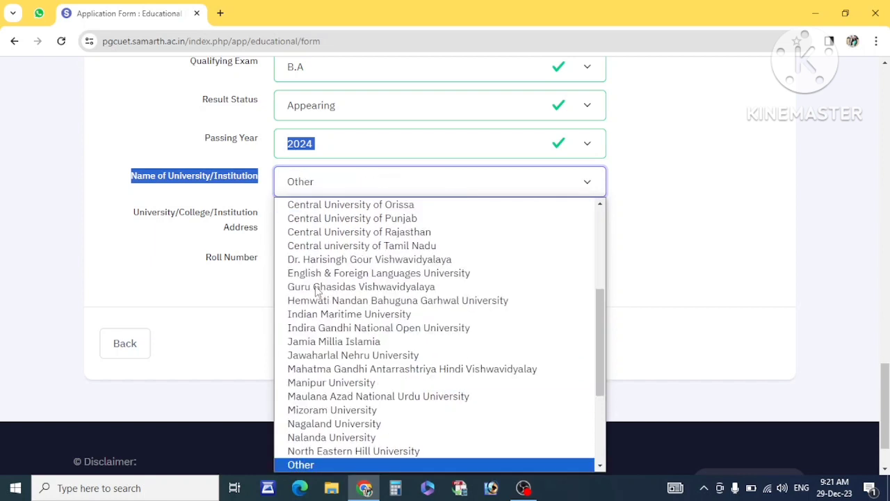
pyautogui.press('Return')
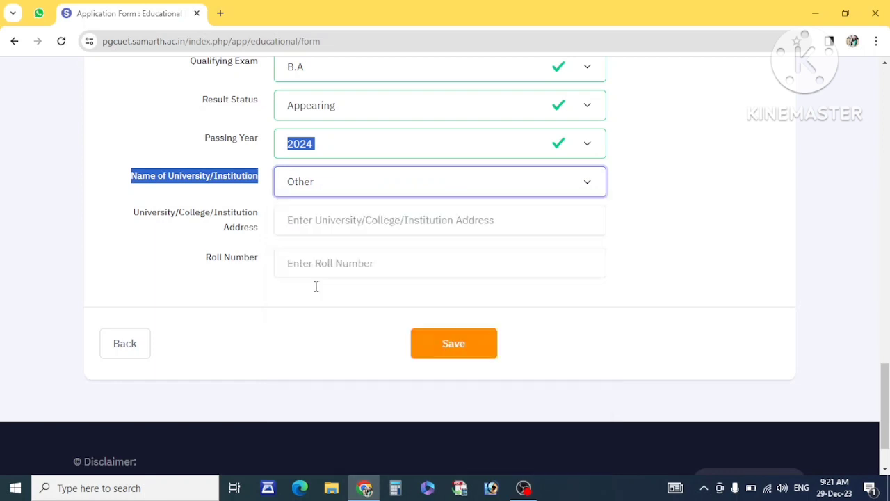
# Enter 'UNIVERSITY' as the other institution name and 'COLLEGE' as its address.
pyautogui.click(366, 210)
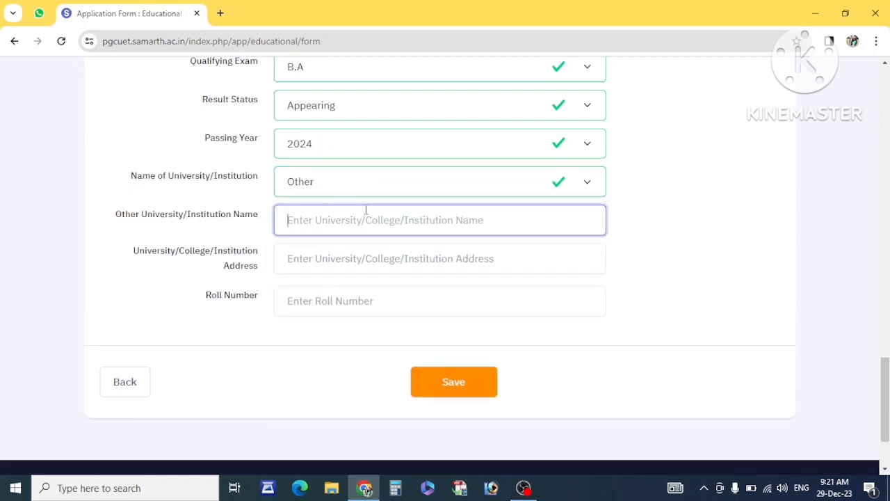
pyautogui.write('UNIVERSITY')
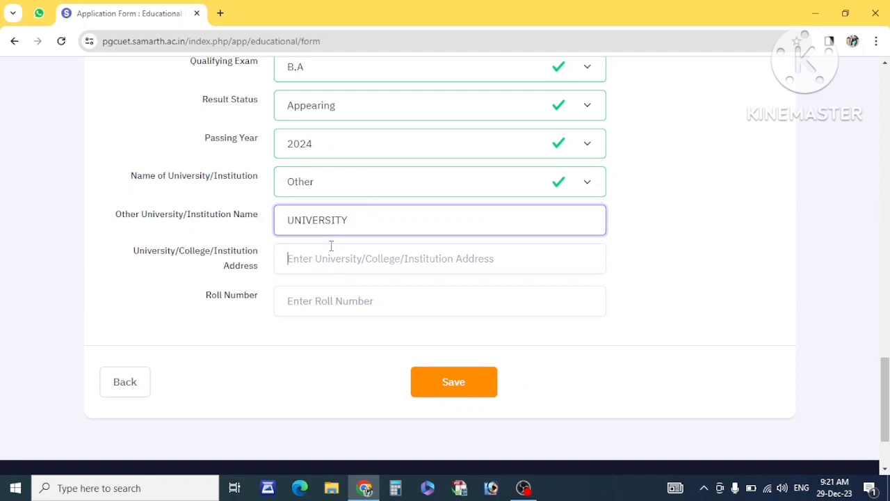
pyautogui.click(331, 247)
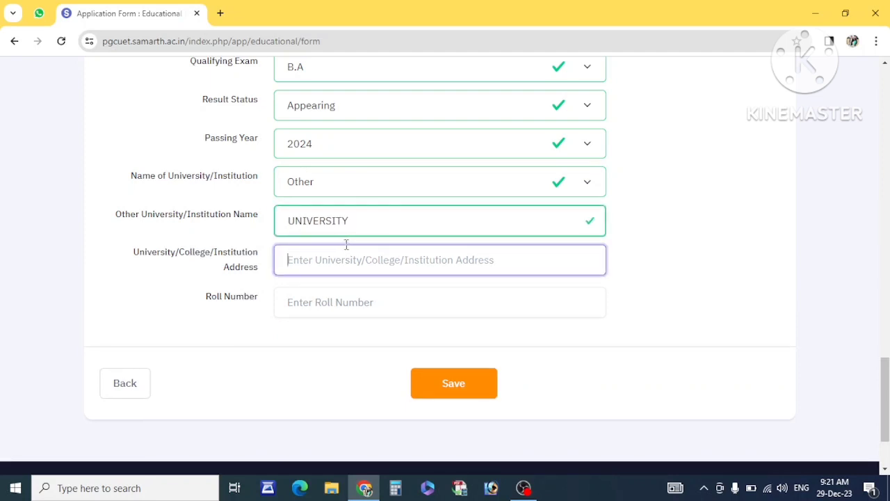
pyautogui.moveTo(369, 220); pyautogui.dragTo(279, 222)
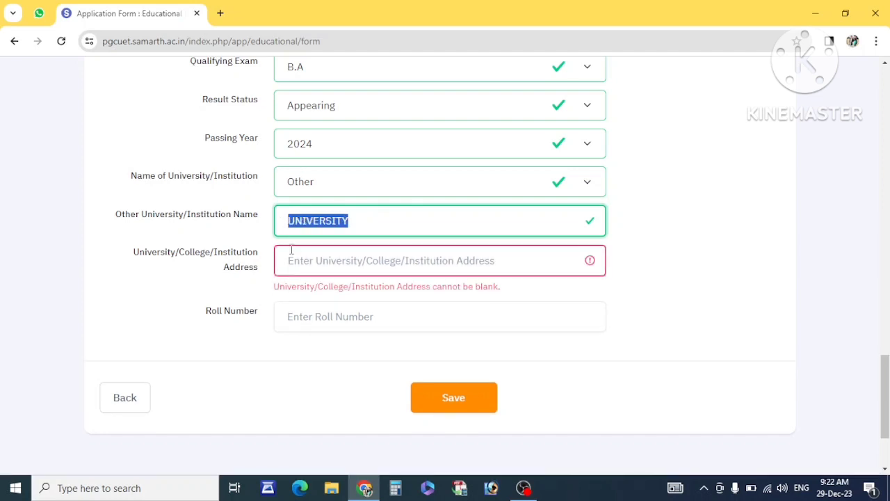
pyautogui.click(303, 282)
pyautogui.click(319, 261)
pyautogui.write('COLLEGE')
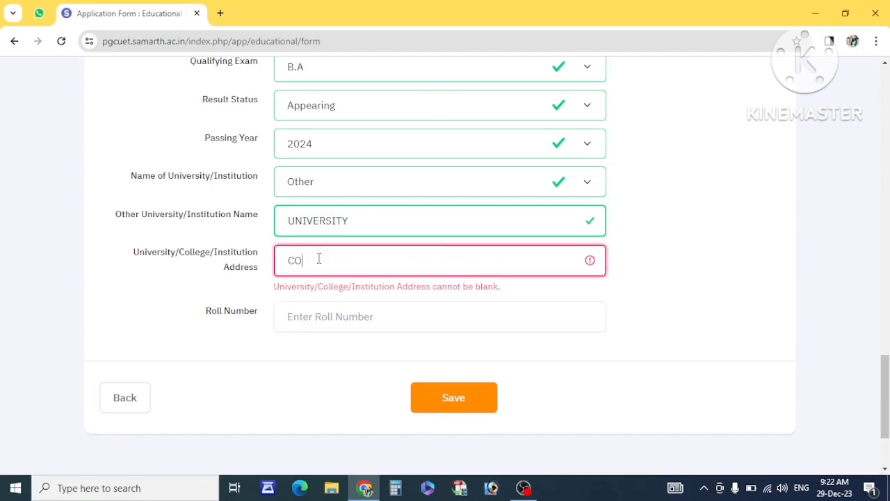
pyautogui.moveTo(365, 257); pyautogui.dragTo(336, 294)
pyautogui.click(214, 272)
# Enter the undergraduate roll number and save the educational details.
pyautogui.click(333, 295)
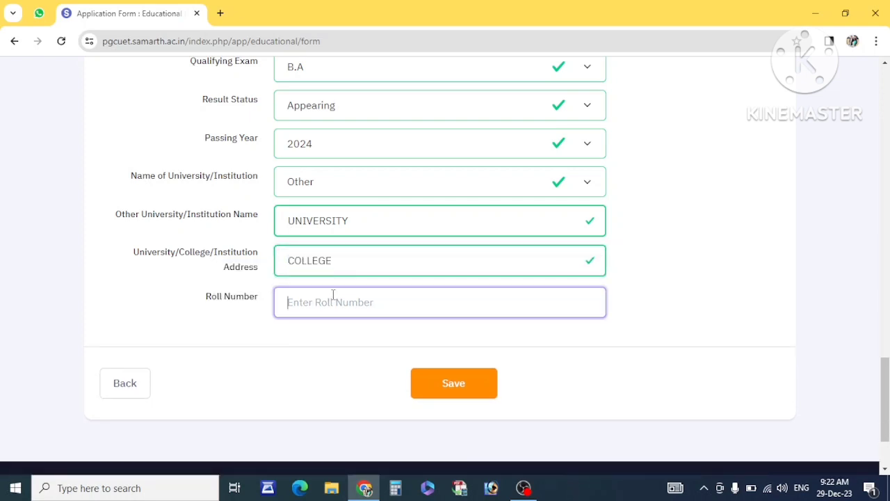
pyautogui.write('346543')
pyautogui.click(453, 382)
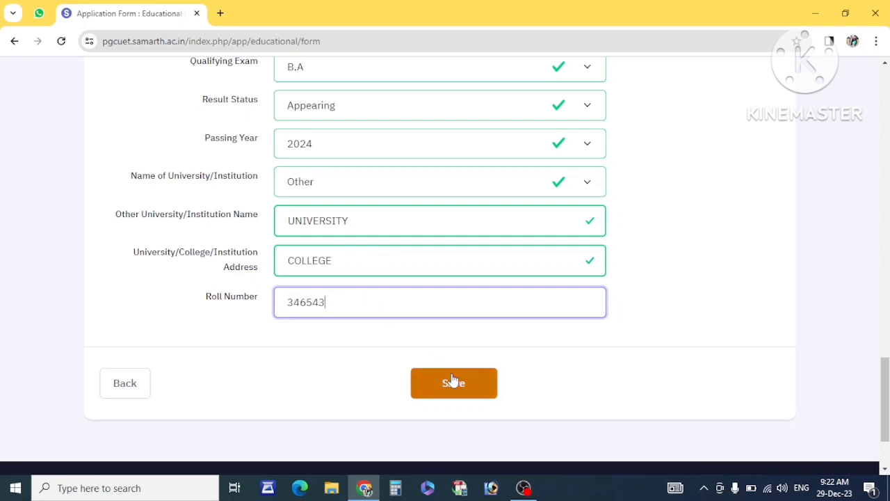
# Proceed from the educational details review to the Examination Center Selection section.
pyautogui.scroll(-15, 390, 309)
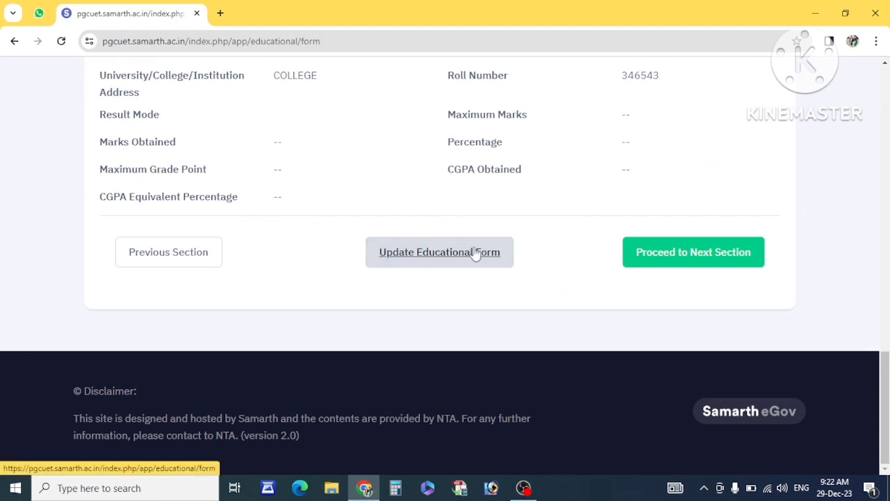
pyautogui.click(656, 248)
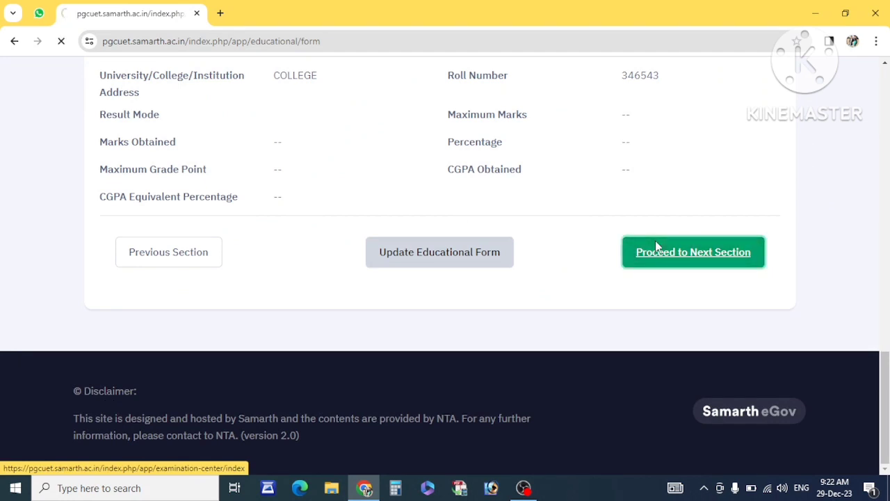
pyautogui.scroll(-3, 398, 320)
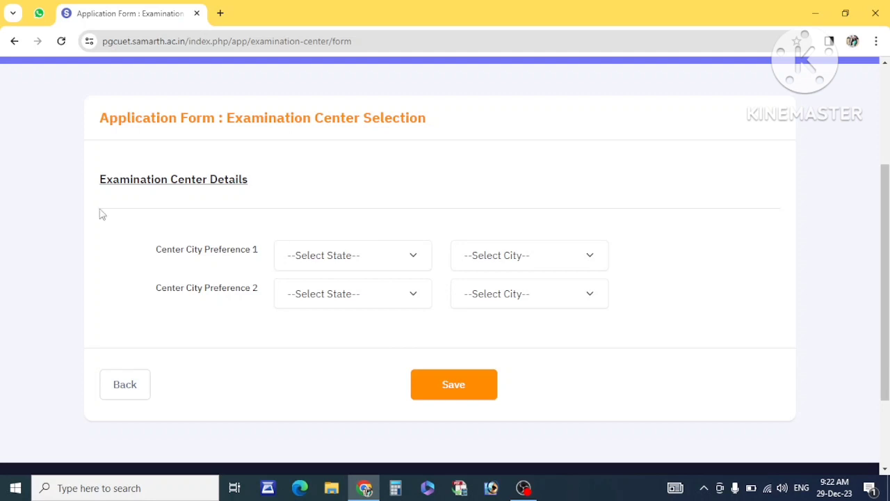
# Set Preference 1 to Uttar Pradesh – Gorakhpur (UP08).
pyautogui.moveTo(109, 197); pyautogui.dragTo(187, 207)
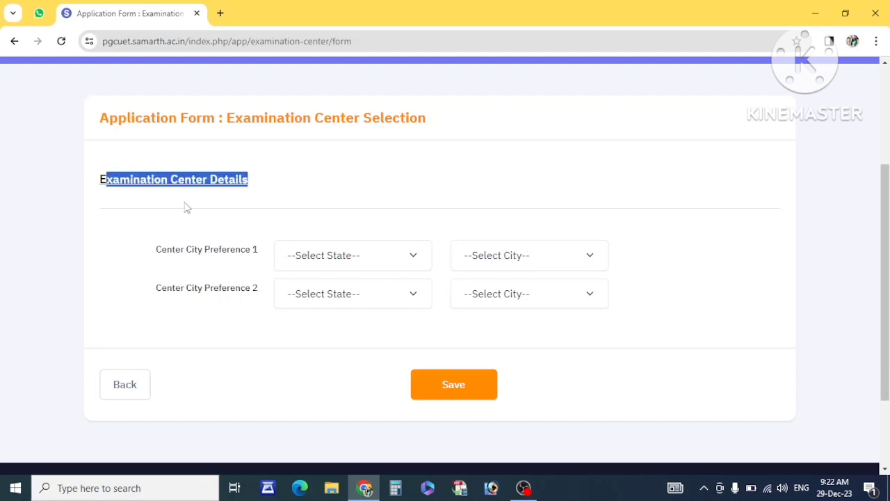
pyautogui.click(332, 263)
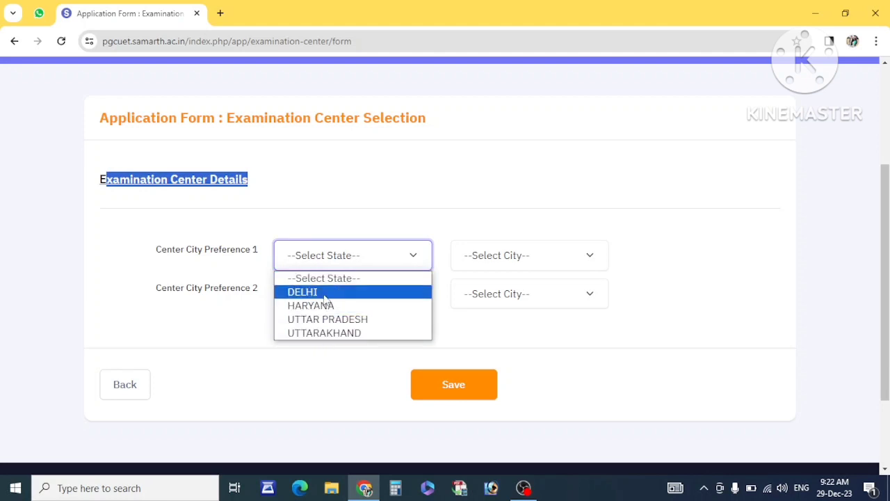
pyautogui.click(355, 322)
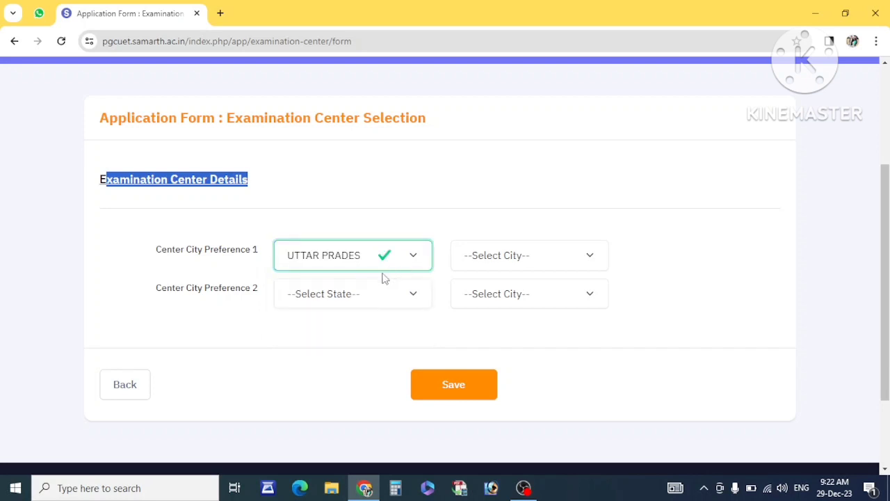
pyautogui.click(505, 253)
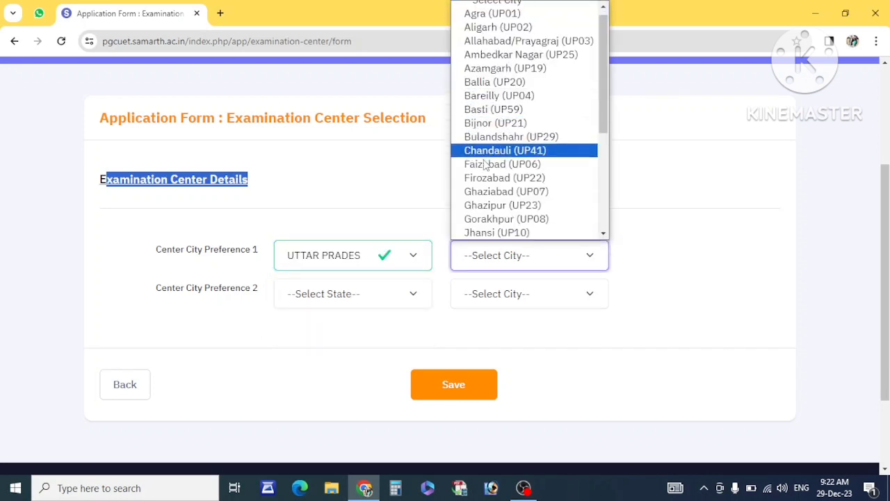
pyautogui.click(487, 218)
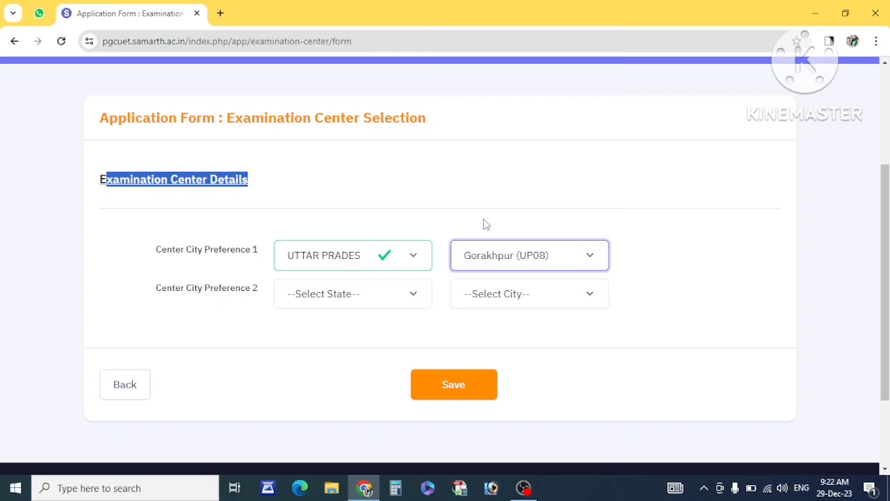
# Set Preference 2 to Uttar Pradesh – Firozabad (UP22) and save the centre choices.
pyautogui.click(331, 295)
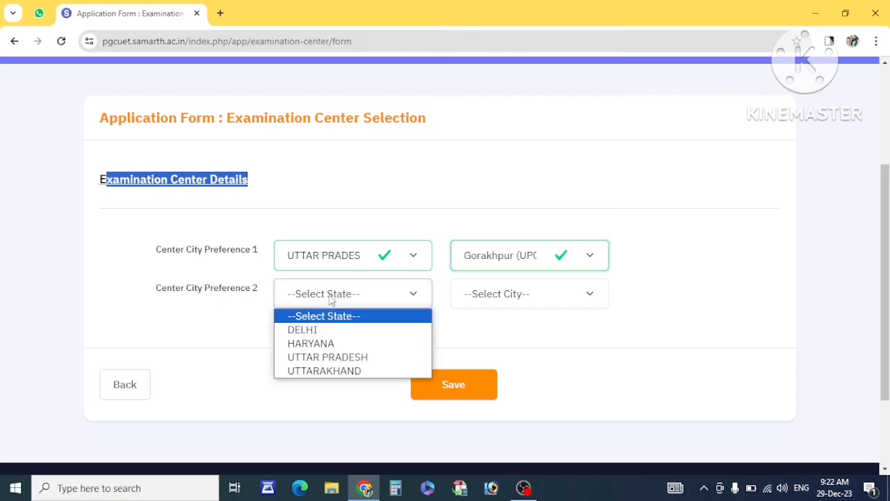
pyautogui.click(345, 358)
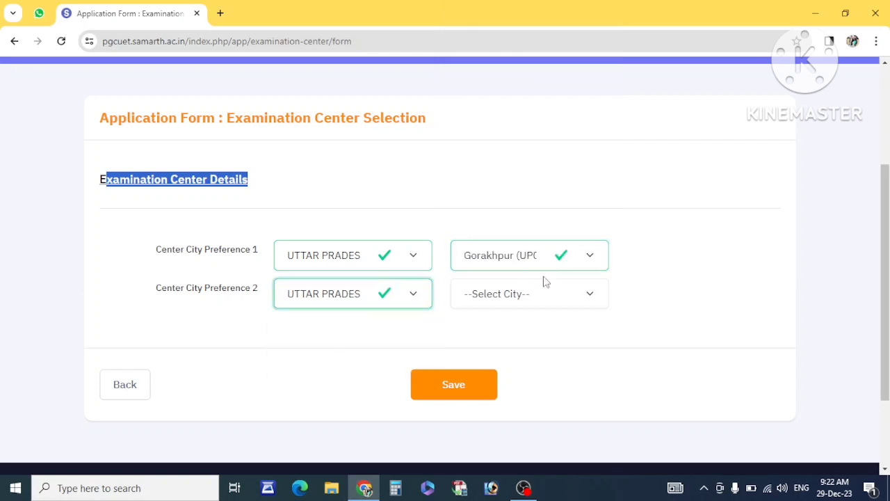
pyautogui.click(522, 293)
pyautogui.click(514, 188)
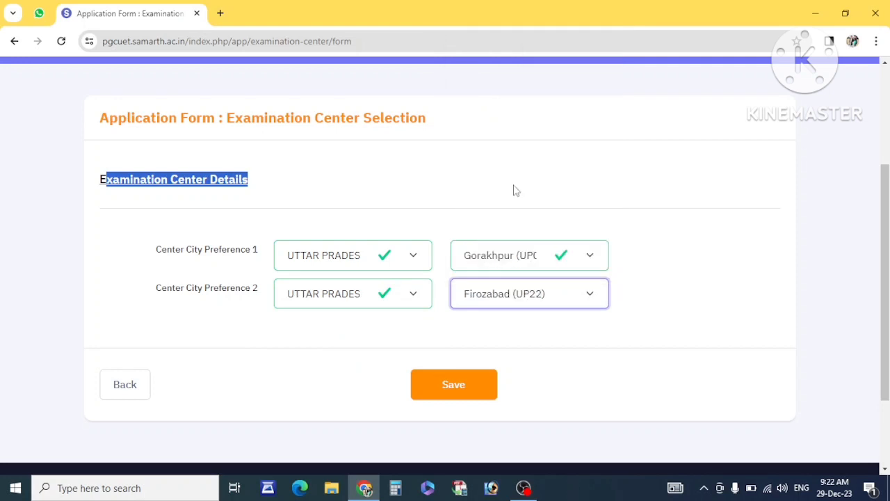
pyautogui.click(356, 340)
pyautogui.click(295, 299)
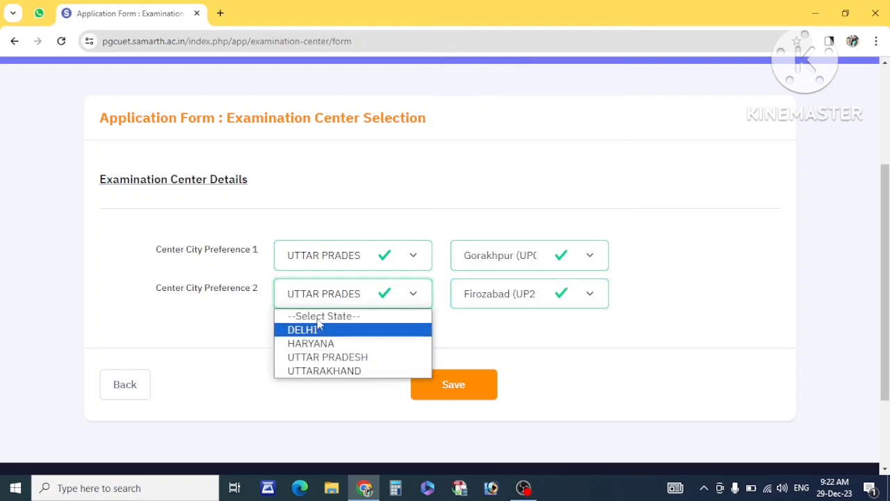
pyautogui.click(234, 344)
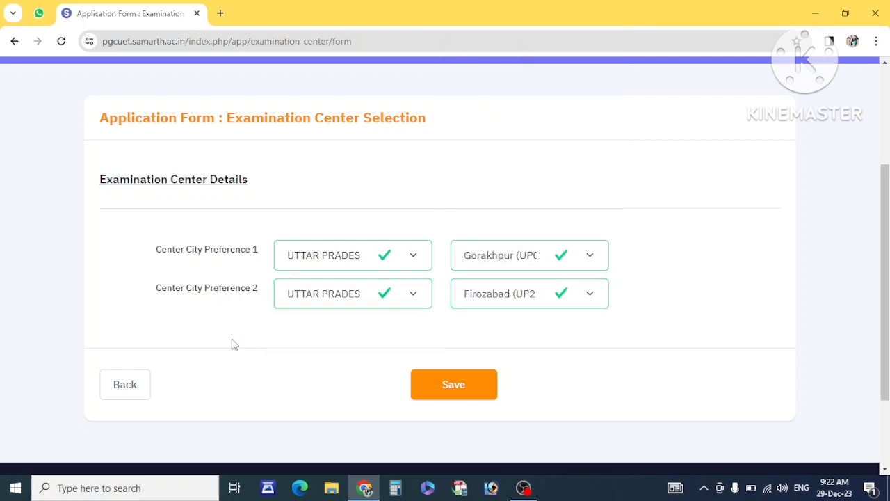
pyautogui.click(446, 391)
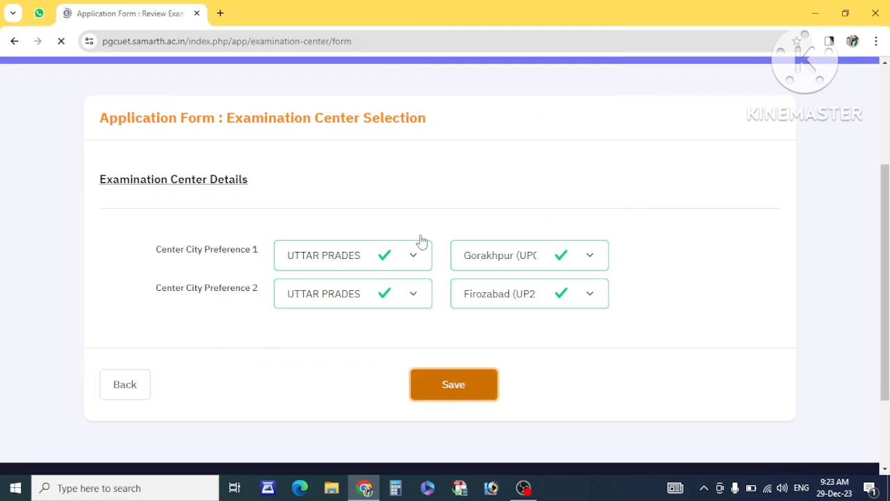
pyautogui.scroll(-5, 433, 318)
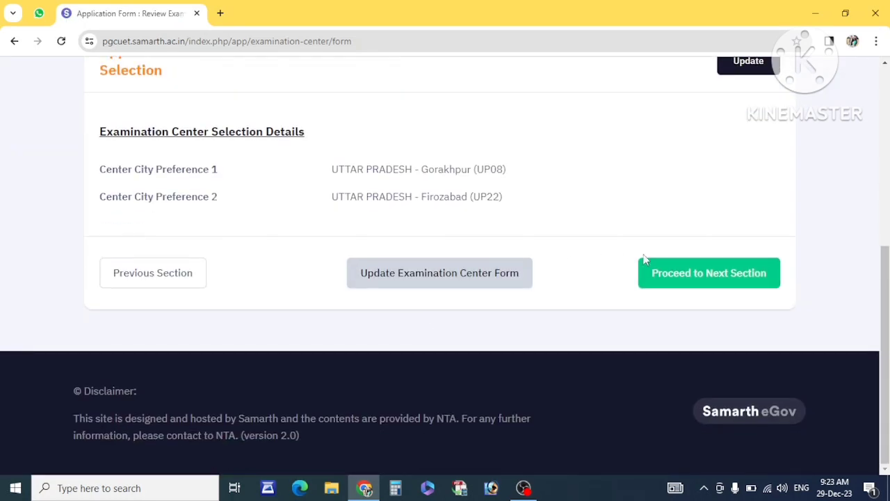
# Continue to the University / Programme Selection page and scroll to its University and Programme selectors.
pyautogui.click(682, 276)
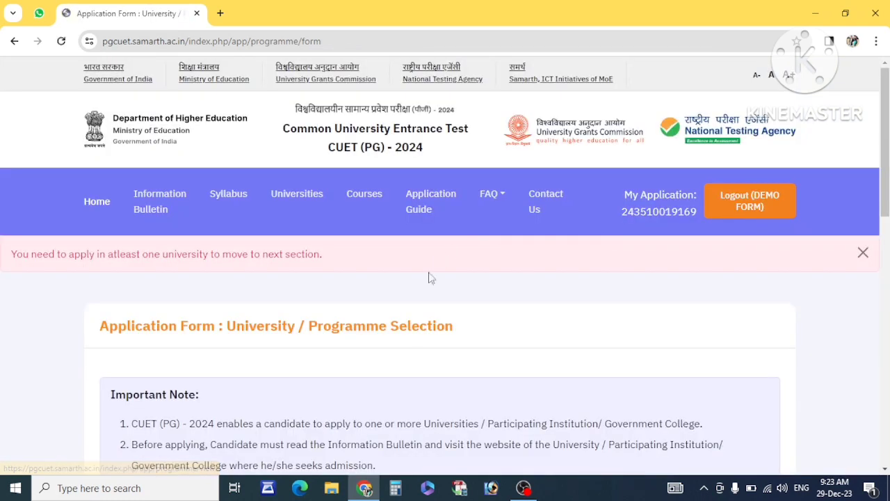
pyautogui.scroll(-4, 427, 276)
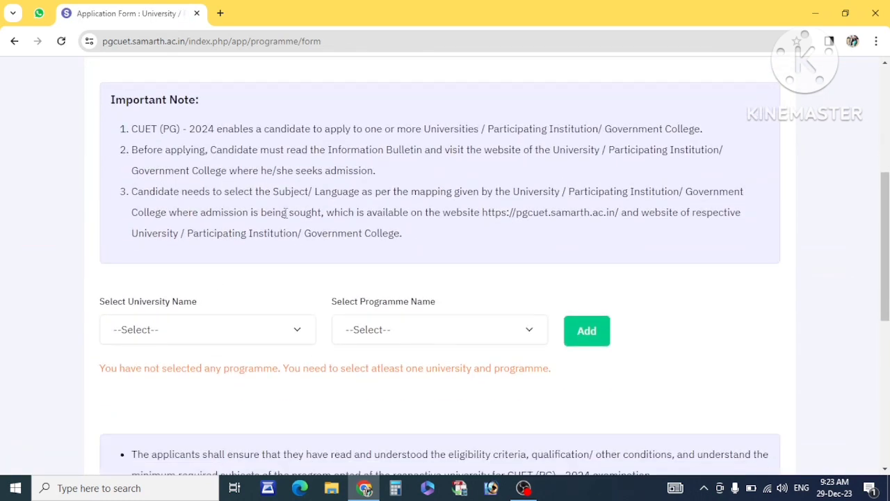
pyautogui.scroll(1, 285, 213)
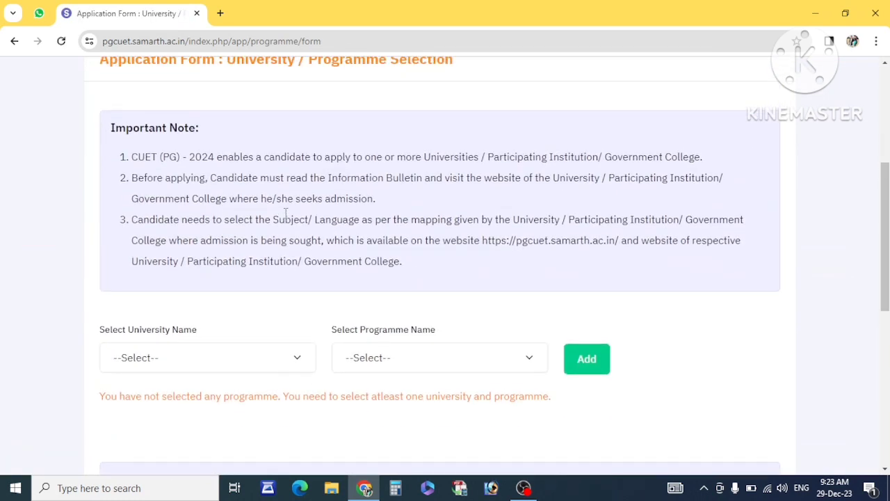
pyautogui.scroll(-1, 285, 214)
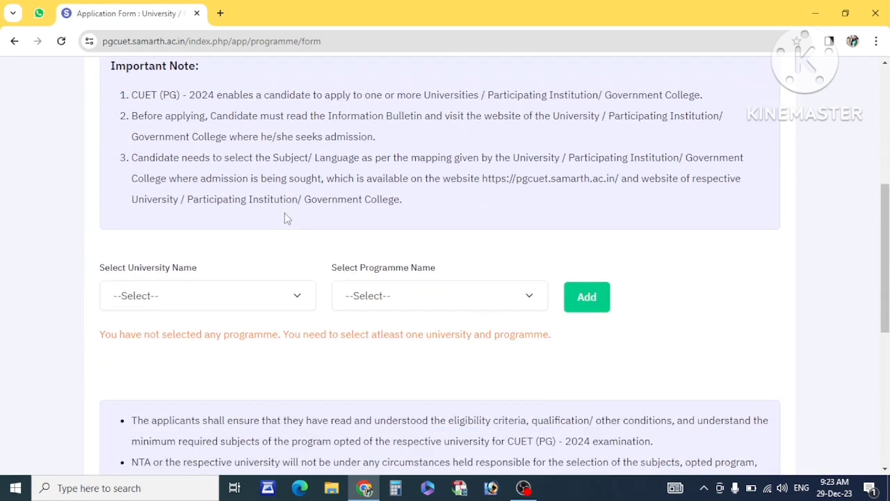
pyautogui.scroll(-1, 284, 218)
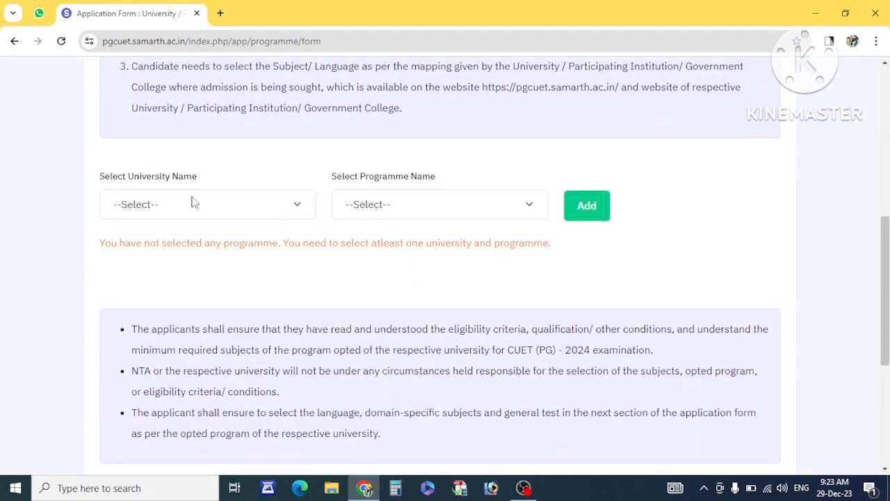
# Add Commerce at Amity University Jharkhand as a programme choice.
pyautogui.click(173, 207)
pyautogui.click(194, 242)
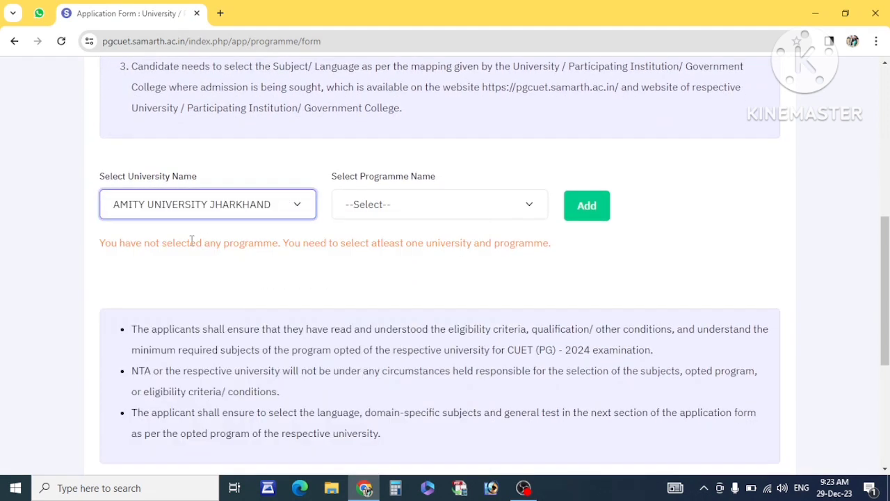
pyautogui.click(399, 213)
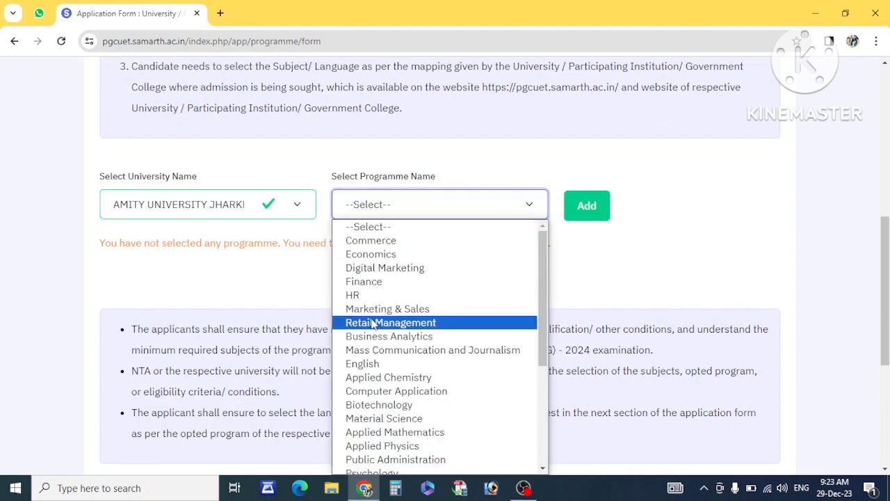
pyautogui.scroll(-5, 374, 324)
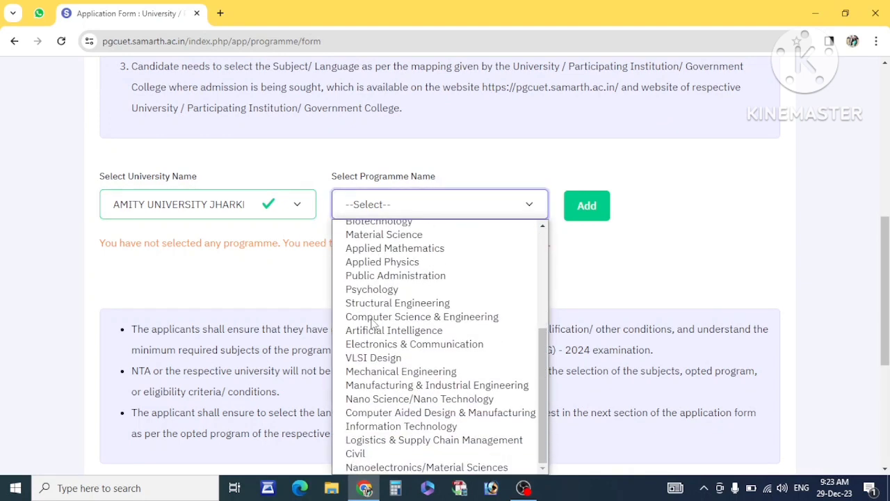
pyautogui.scroll(2, 373, 324)
pyautogui.scroll(3, 373, 324)
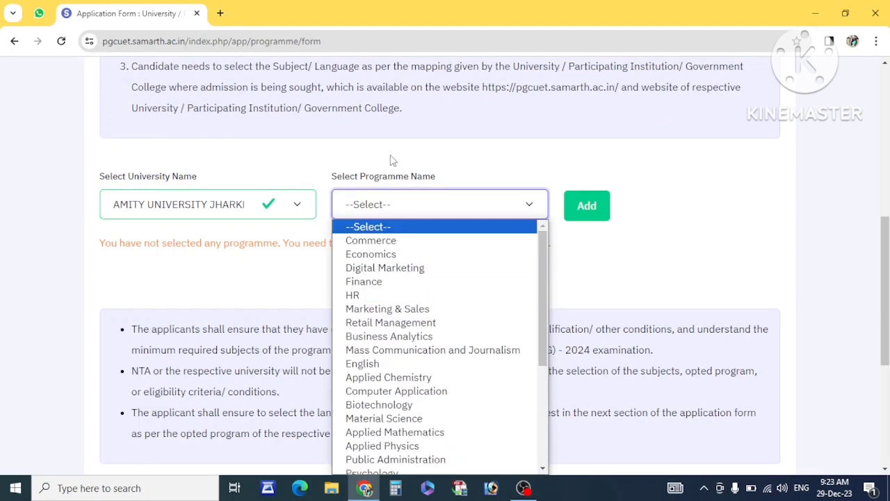
pyautogui.click(393, 240)
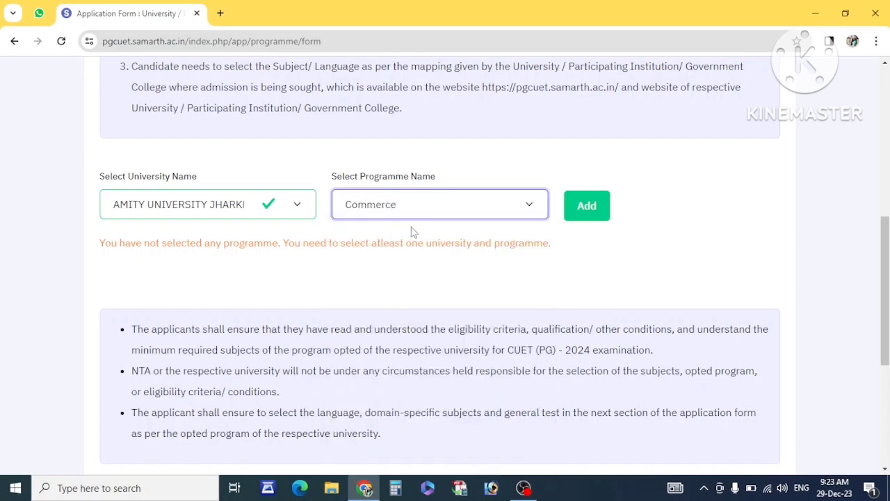
pyautogui.click(593, 205)
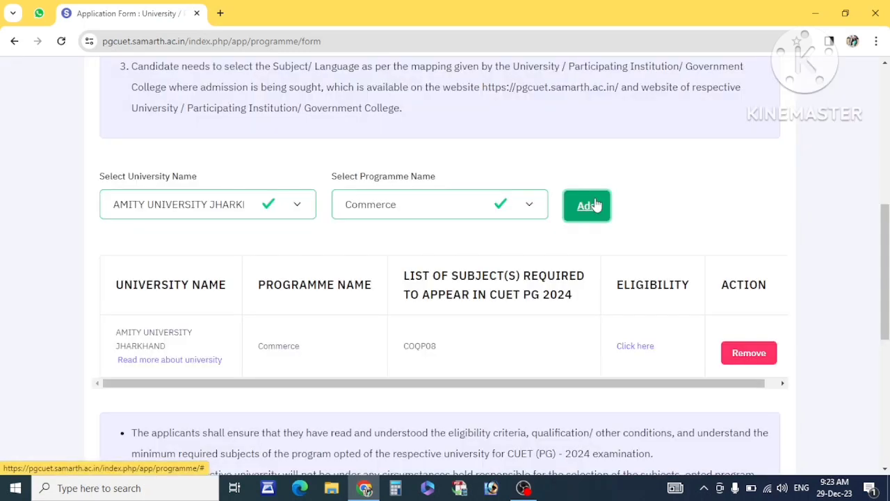
pyautogui.scroll(-2, 243, 274)
pyautogui.scroll(1, 243, 276)
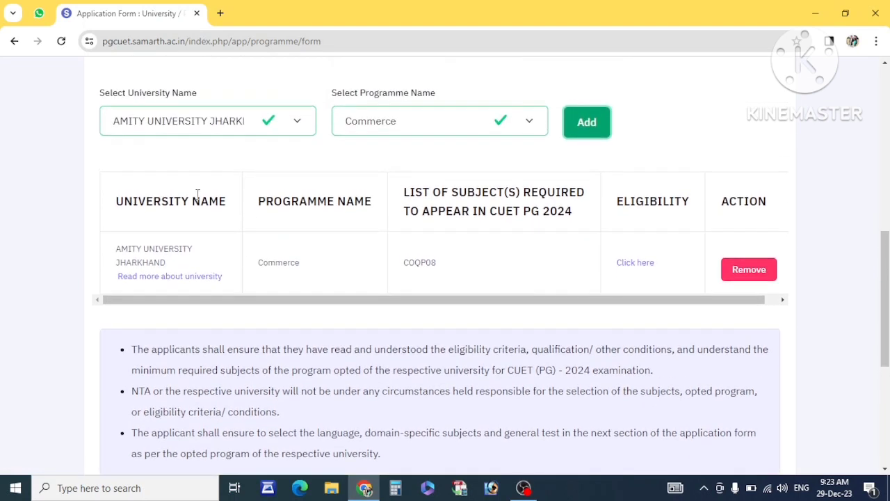
# Add Commerce at Central University of Jharkhand as a second programme choice.
pyautogui.click(212, 124)
pyautogui.scroll(-2, 212, 268)
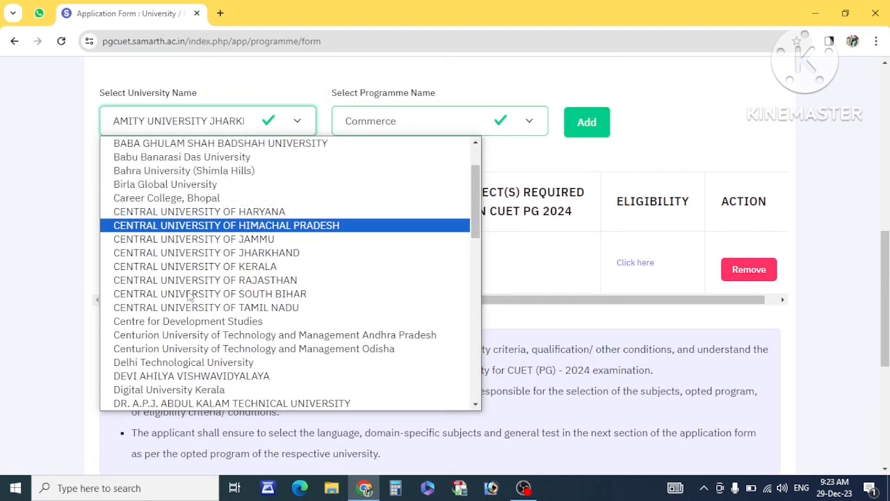
pyautogui.scroll(1, 212, 265)
pyautogui.click(226, 296)
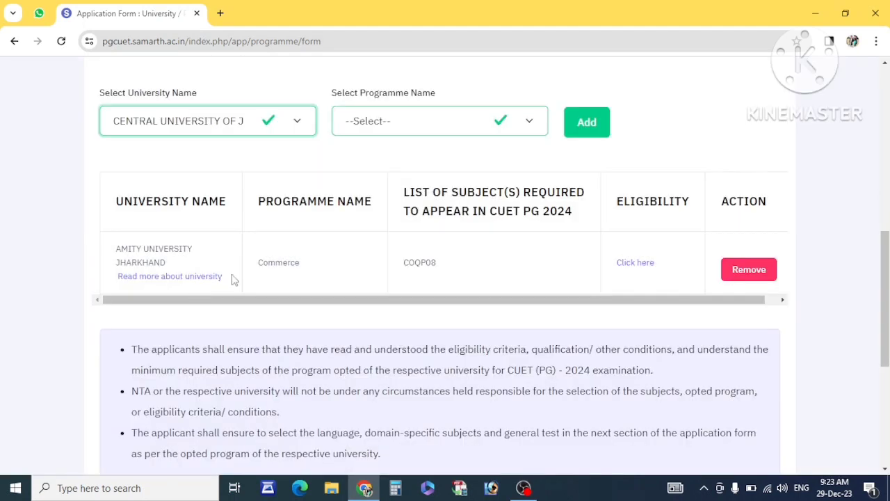
pyautogui.click(389, 136)
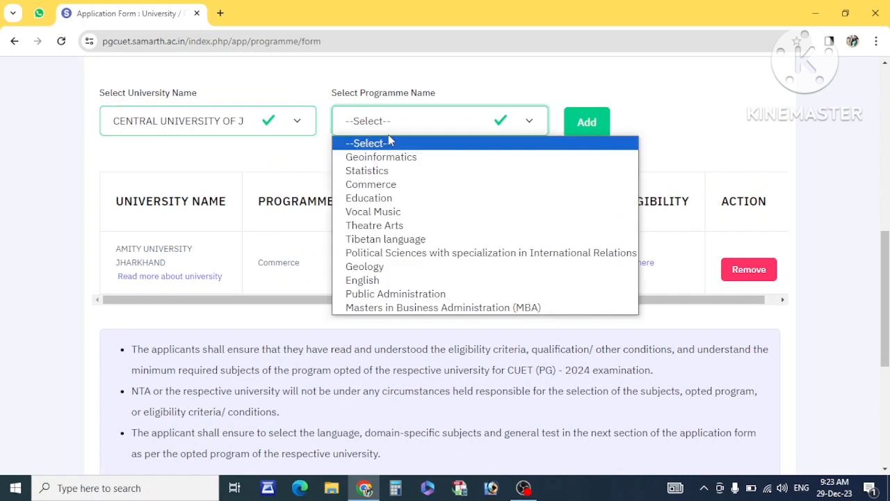
pyautogui.click(403, 185)
pyautogui.click(587, 121)
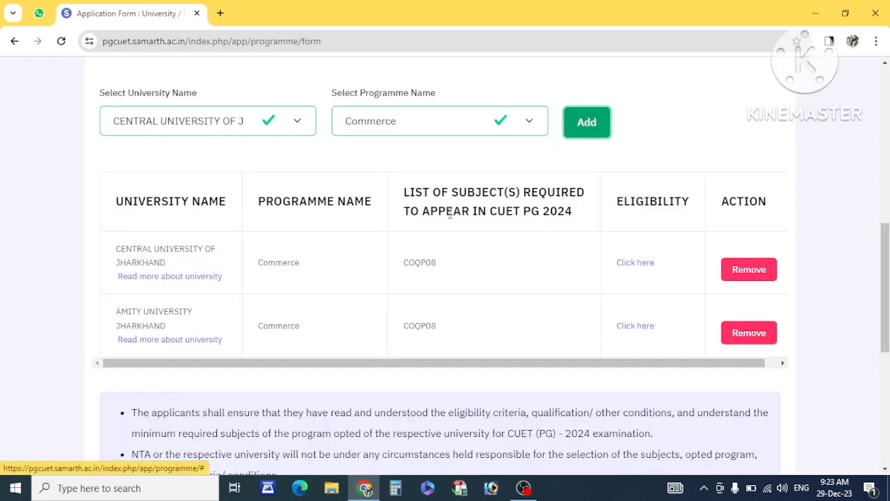
pyautogui.scroll(-4, 449, 213)
pyautogui.scroll(3, 449, 221)
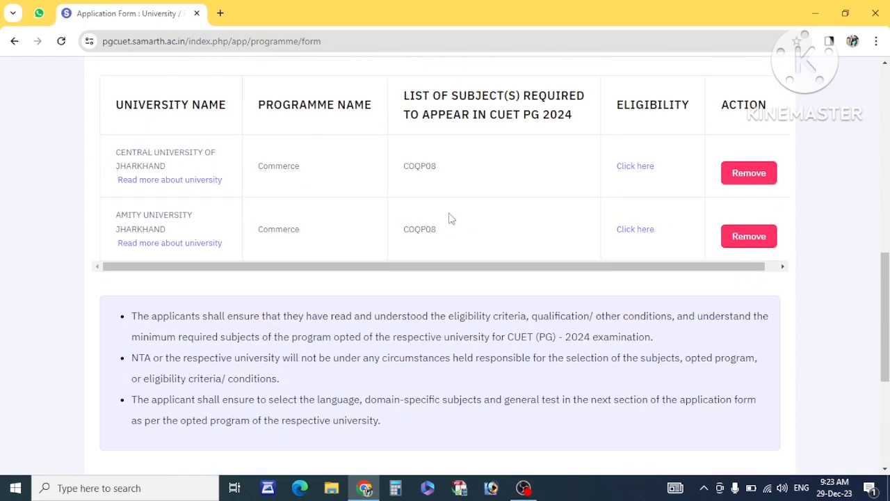
pyautogui.scroll(-2, 450, 218)
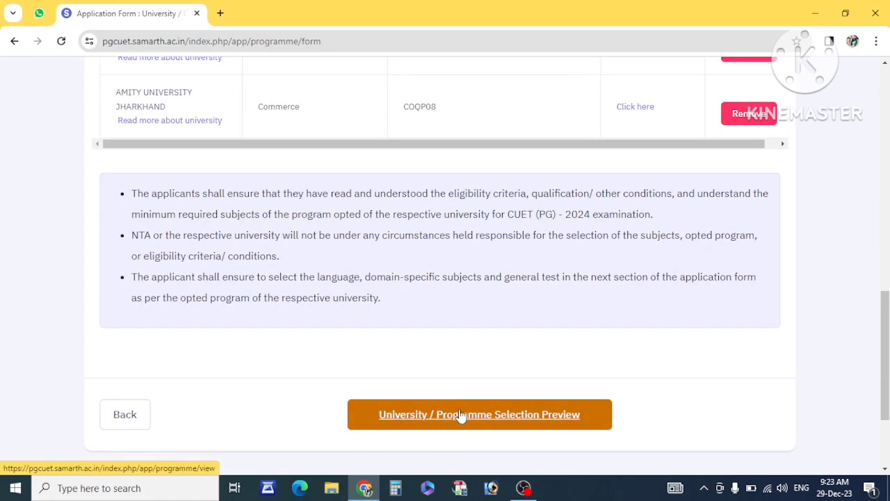
# Preview the university and programme selection and continue to test paper selection.
pyautogui.click(490, 414)
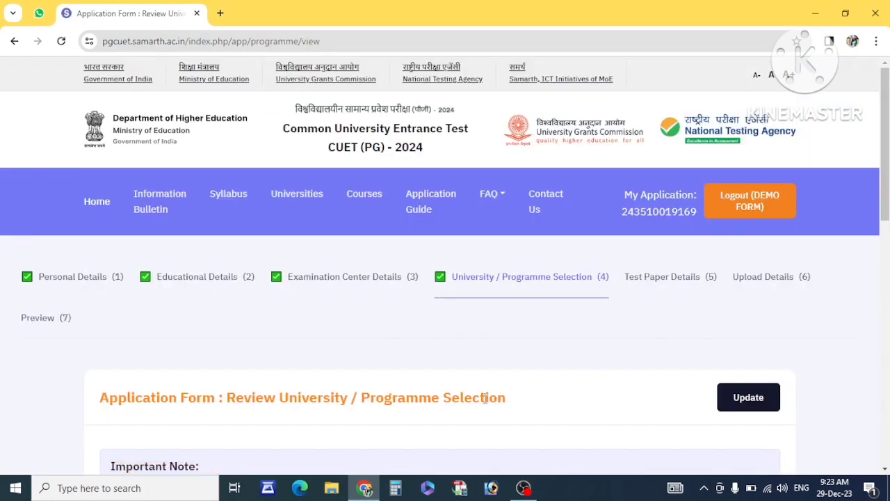
pyautogui.scroll(-6, 514, 376)
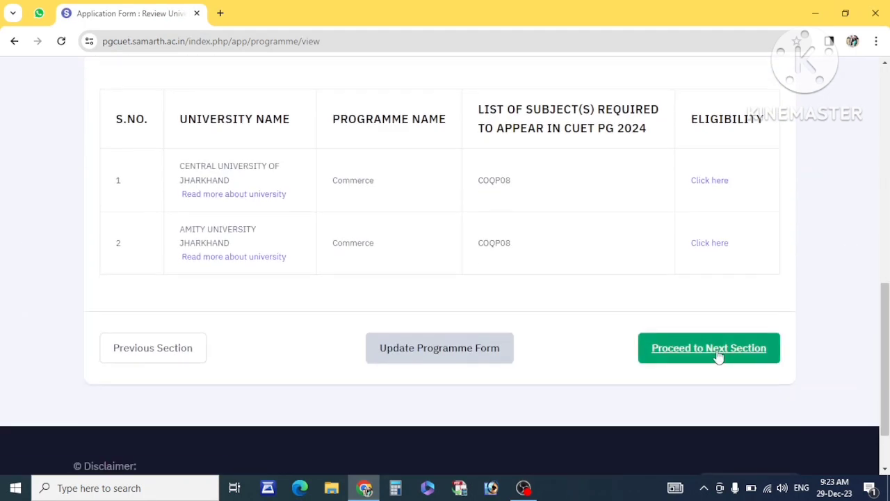
pyautogui.click(718, 355)
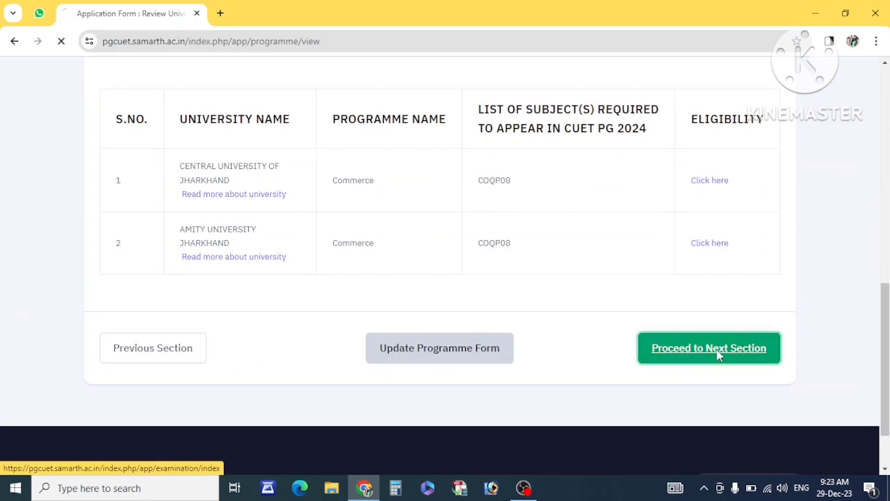
# Choose ACQP02, ACQP05, ACQP12 and ACQP17 as Subjects 1 to 4.
pyautogui.scroll(-8, 428, 318)
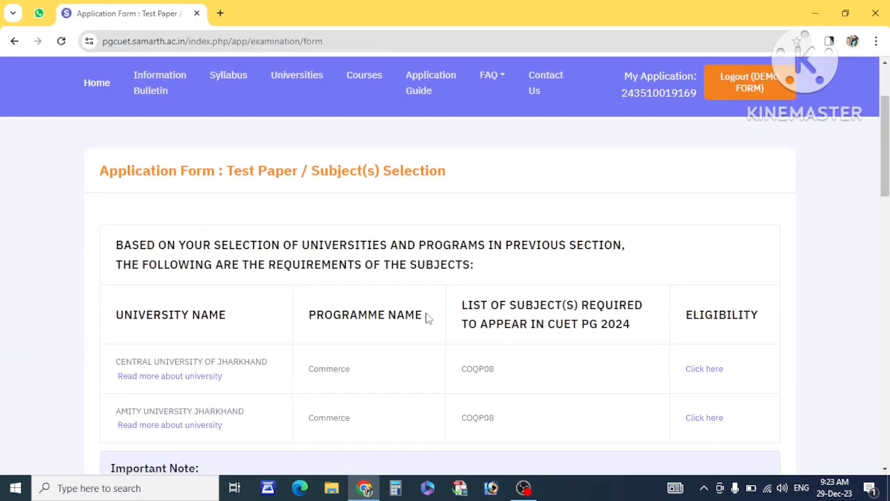
pyautogui.scroll(-2, 428, 318)
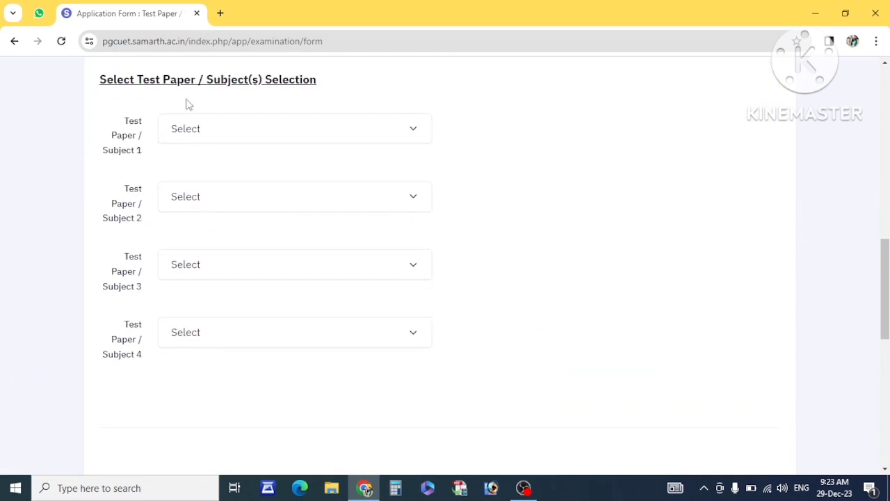
pyautogui.scroll(-1, 175, 185)
pyautogui.scroll(1, 239, 132)
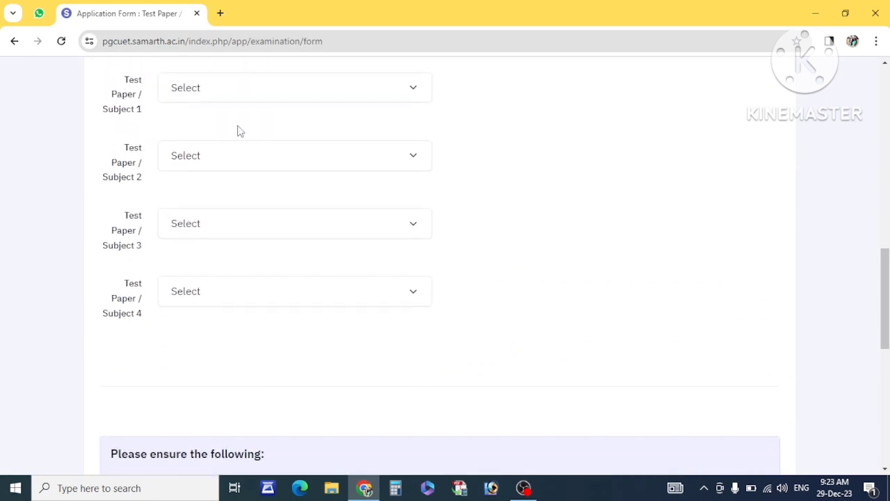
pyautogui.click(217, 93)
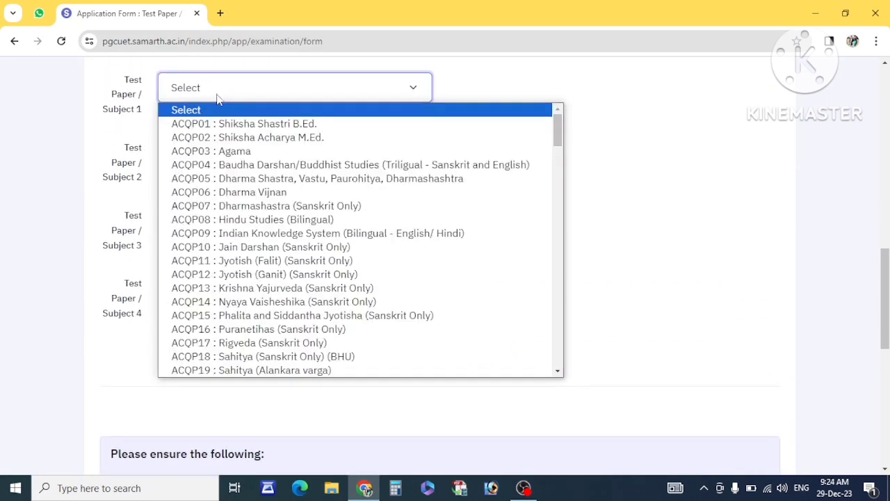
pyautogui.click(251, 140)
pyautogui.click(225, 156)
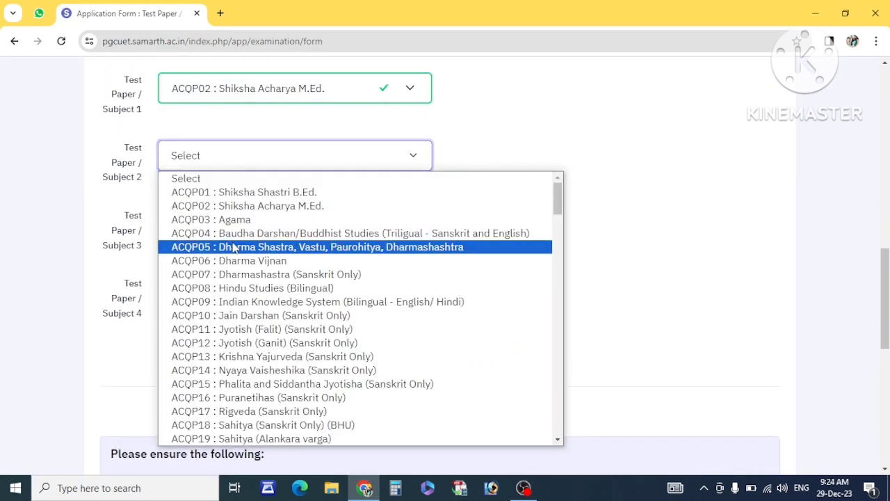
pyautogui.click(233, 248)
pyautogui.click(244, 221)
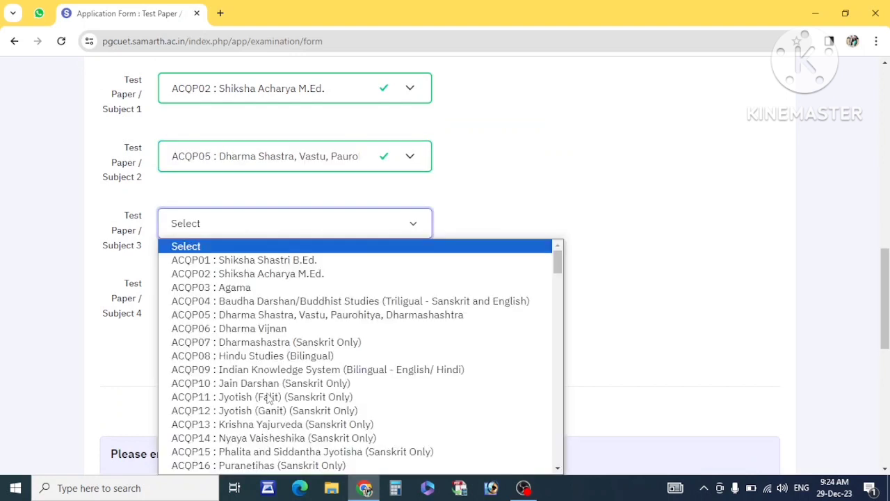
pyautogui.click(265, 412)
pyautogui.click(234, 296)
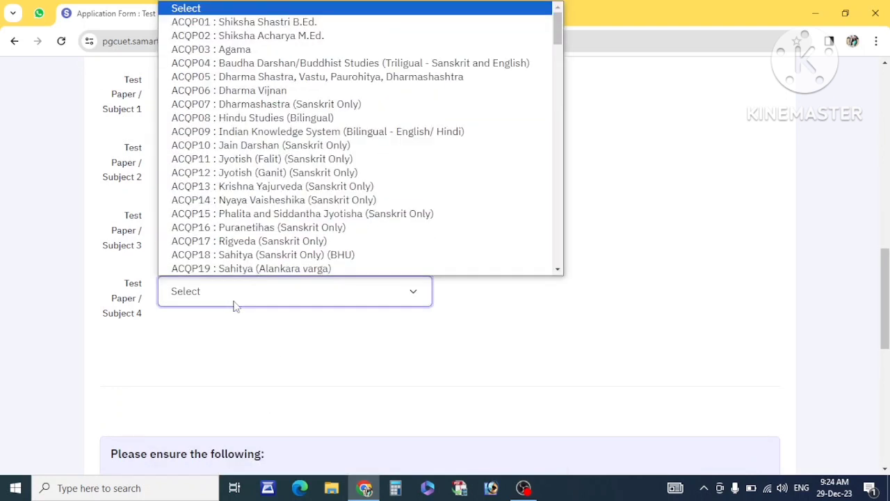
pyautogui.click(308, 240)
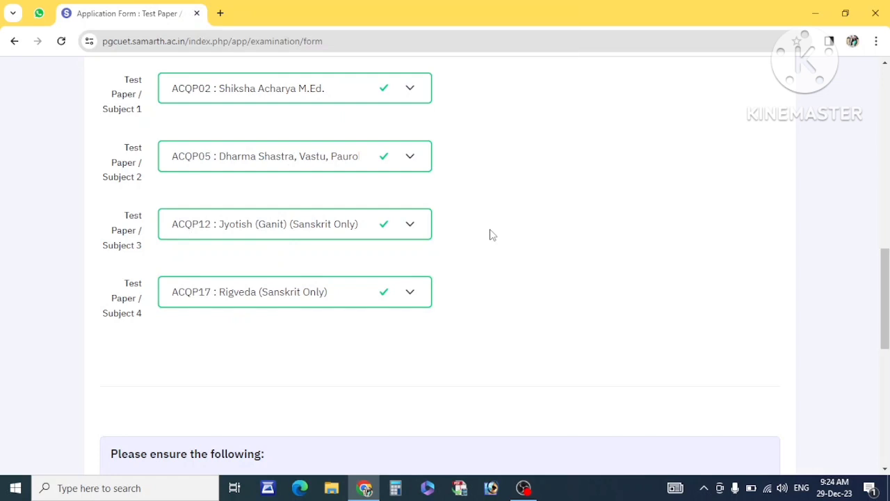
# Accept the subject declaration, save the test papers and continue to document upload.
pyautogui.scroll(2, 490, 235)
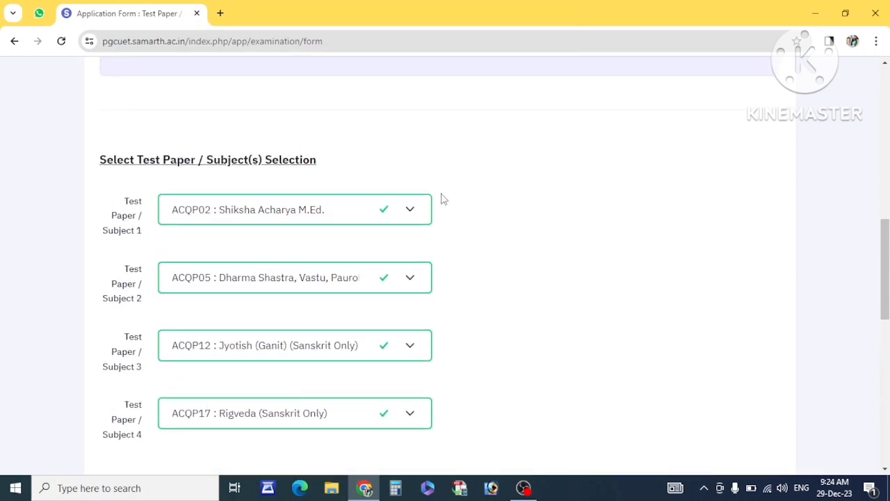
pyautogui.scroll(-8, 369, 185)
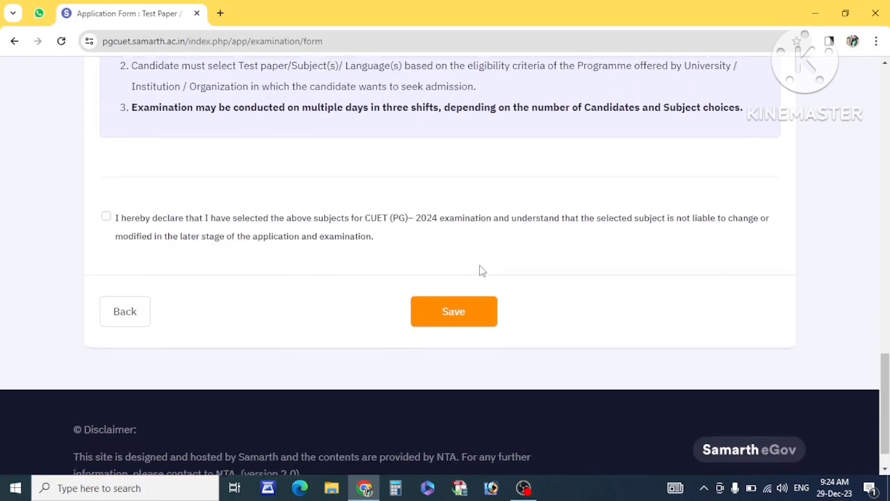
pyautogui.scroll(-1, 483, 270)
pyautogui.moveTo(152, 181); pyautogui.dragTo(105, 178)
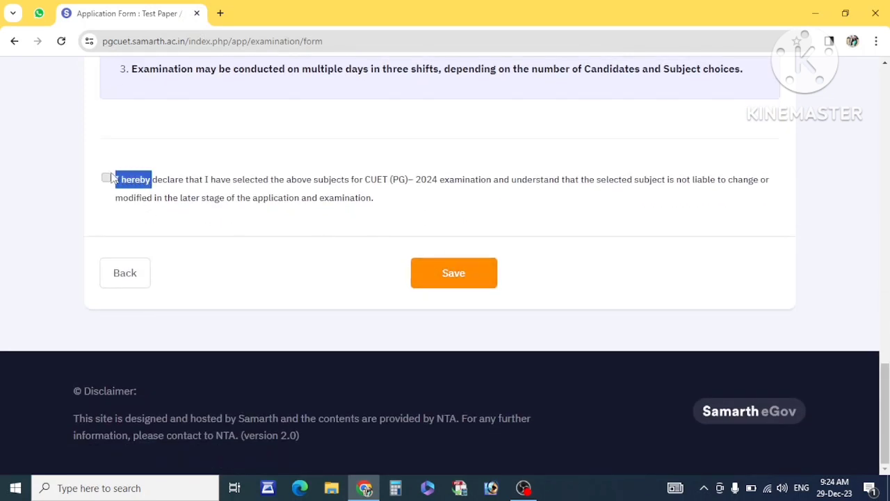
pyautogui.click(106, 178)
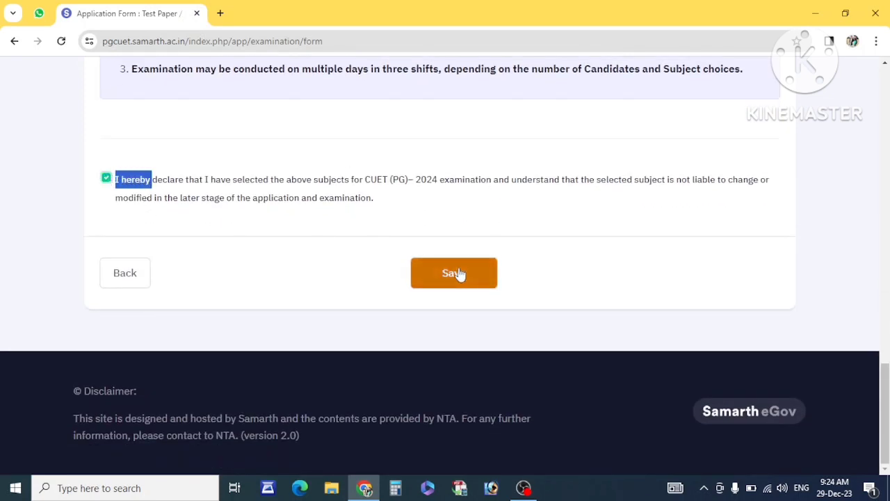
pyautogui.click(427, 275)
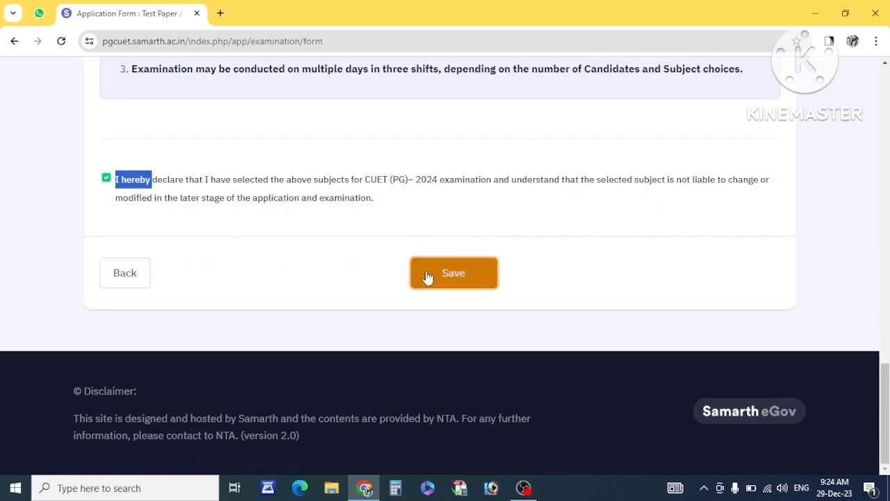
pyautogui.scroll(-10, 338, 294)
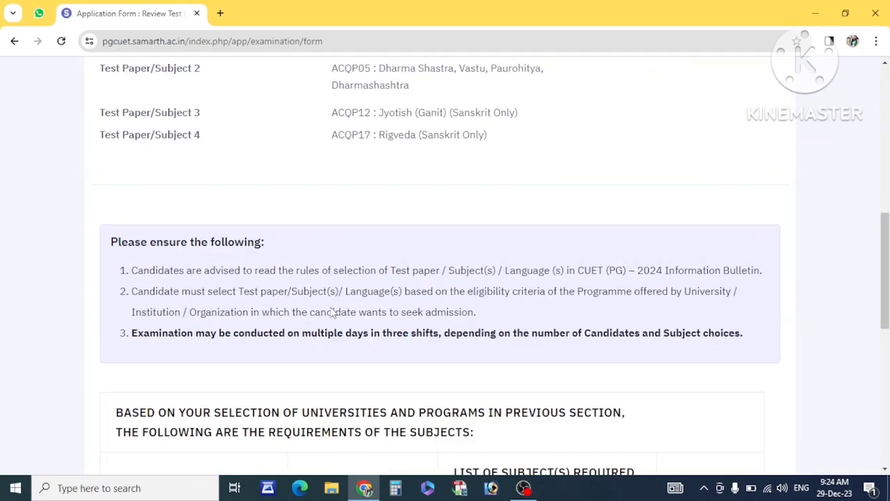
pyautogui.scroll(-4, 332, 307)
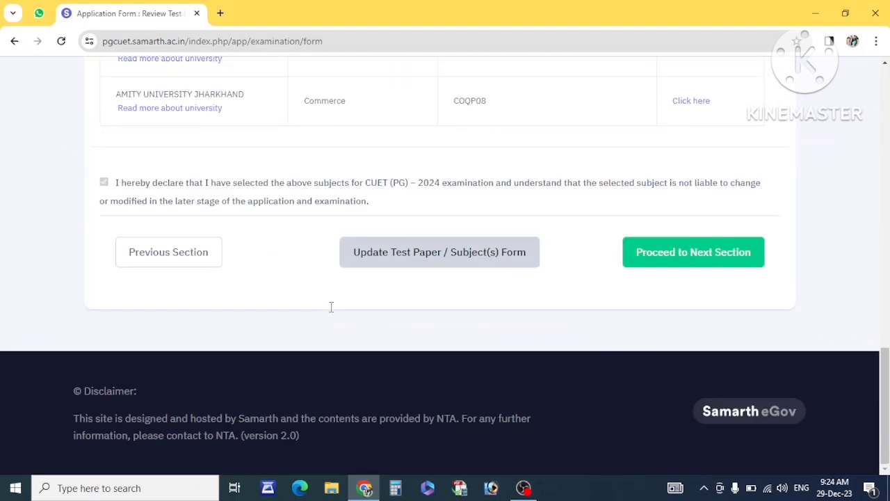
pyautogui.click(687, 260)
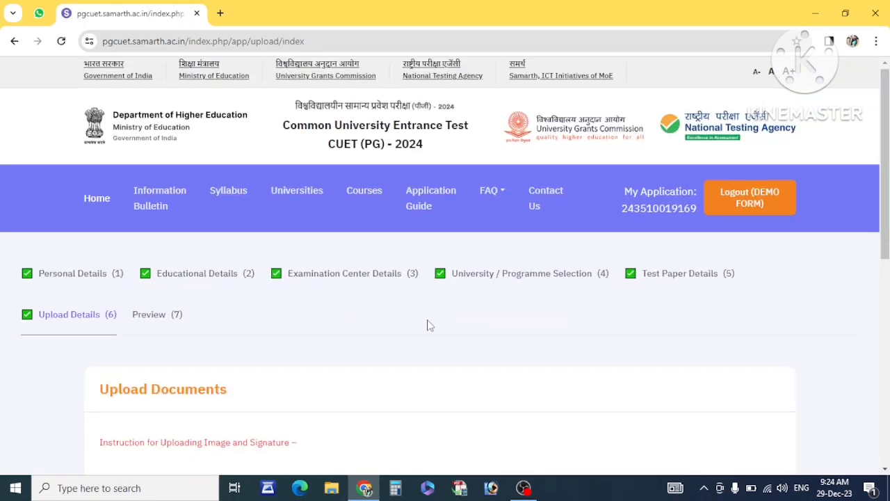
# Read the photo (80% face, 10–200kb) and signature requirements on the Upload Documents page.
pyautogui.scroll(-1, 427, 324)
pyautogui.scroll(-4, 317, 320)
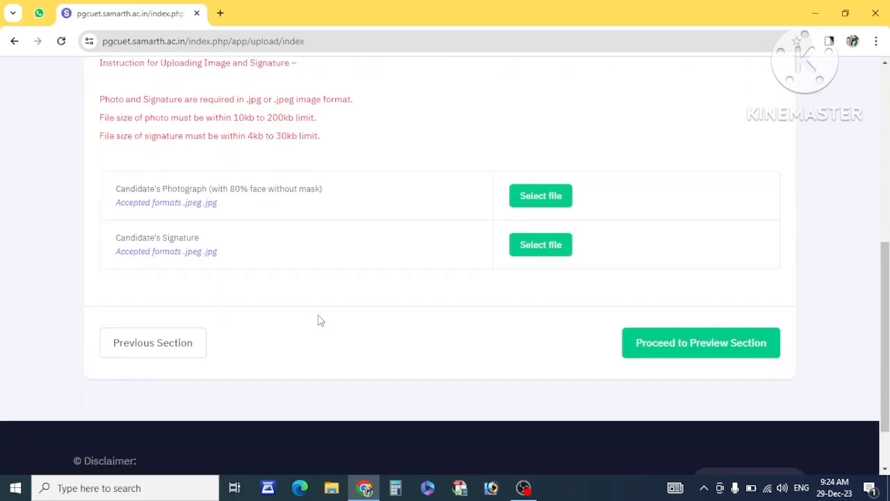
pyautogui.moveTo(136, 194); pyautogui.dragTo(266, 189)
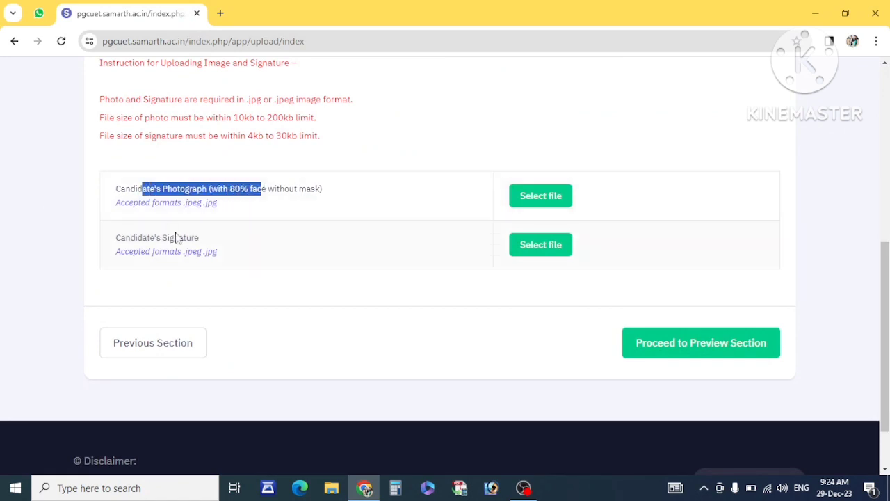
pyautogui.moveTo(136, 238); pyautogui.dragTo(201, 240)
pyautogui.moveTo(285, 188); pyautogui.dragTo(228, 190)
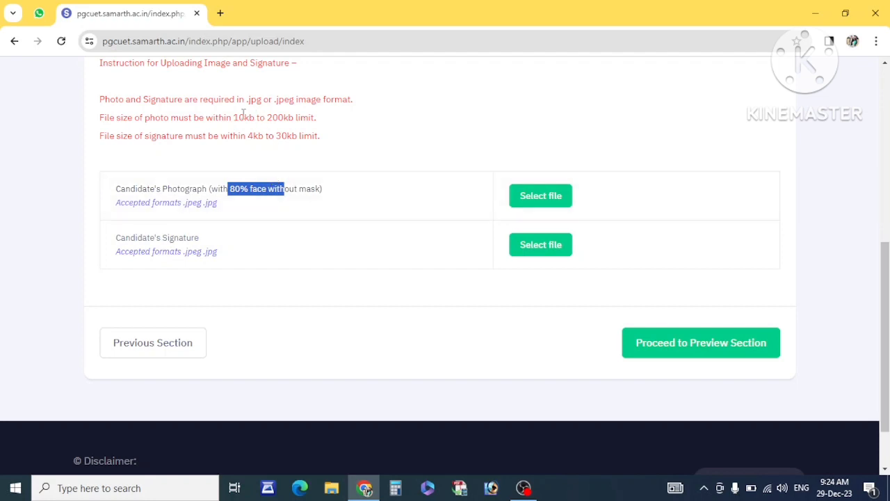
pyautogui.moveTo(236, 116)
pyautogui.mouseDown()
pyautogui.moveTo(283, 119)
pyautogui.moveTo(287, 137)
pyautogui.mouseUp()
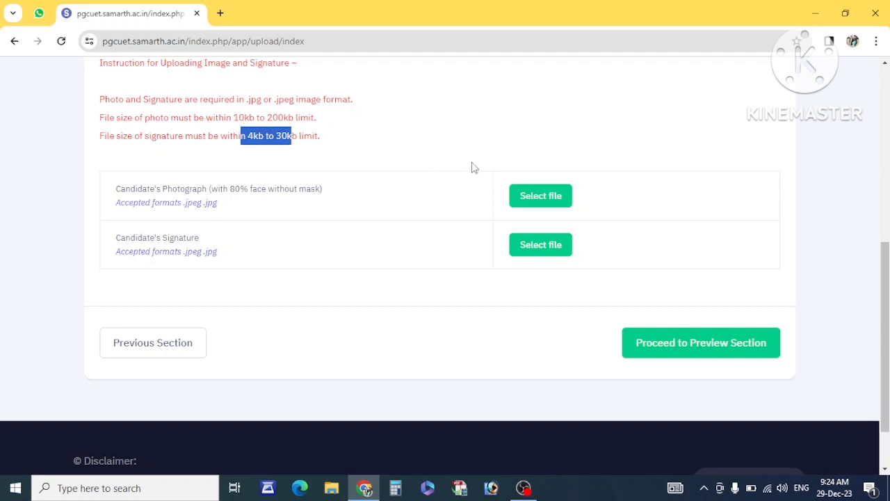
# Upload the photograph file img20230628_12062977.
pyautogui.click(541, 198)
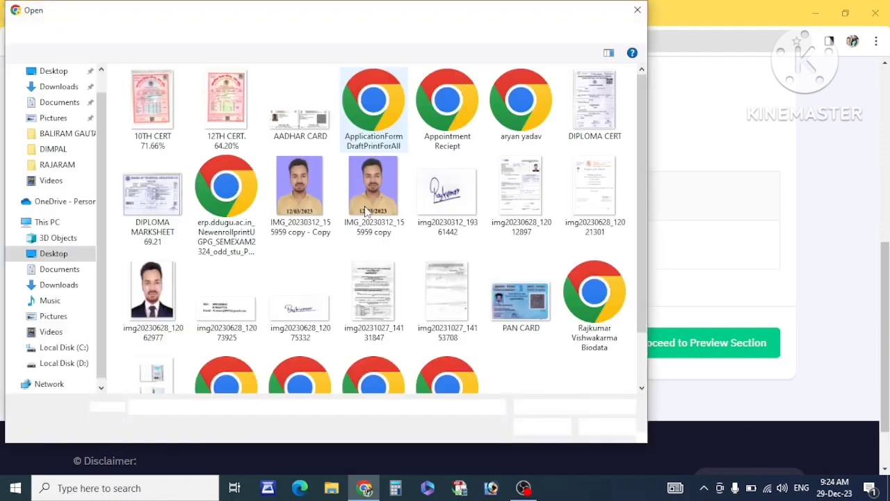
pyautogui.doubleClick(183, 292)
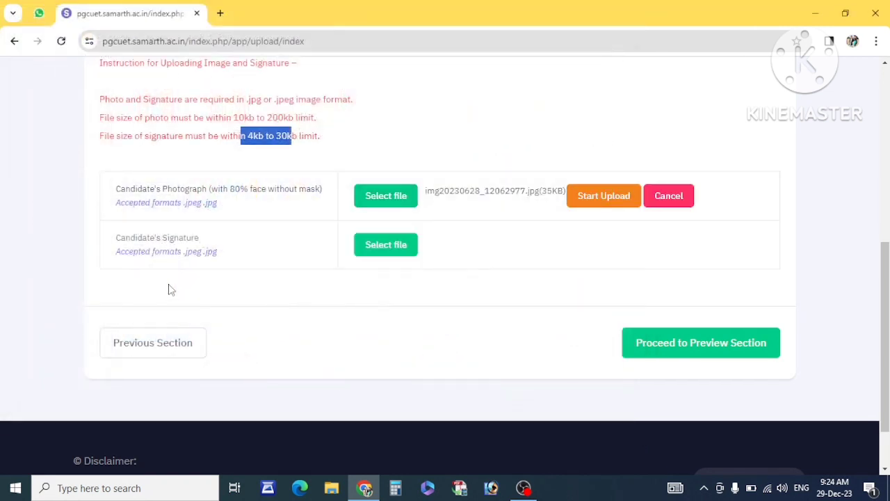
pyautogui.click(604, 196)
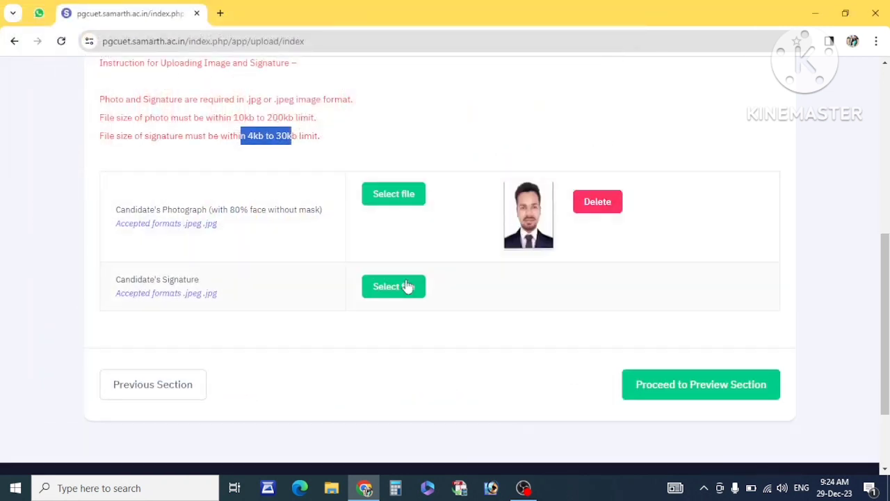
# Upload a signature image within 4–30 KB and proceed to the preview section.
pyautogui.click(393, 291)
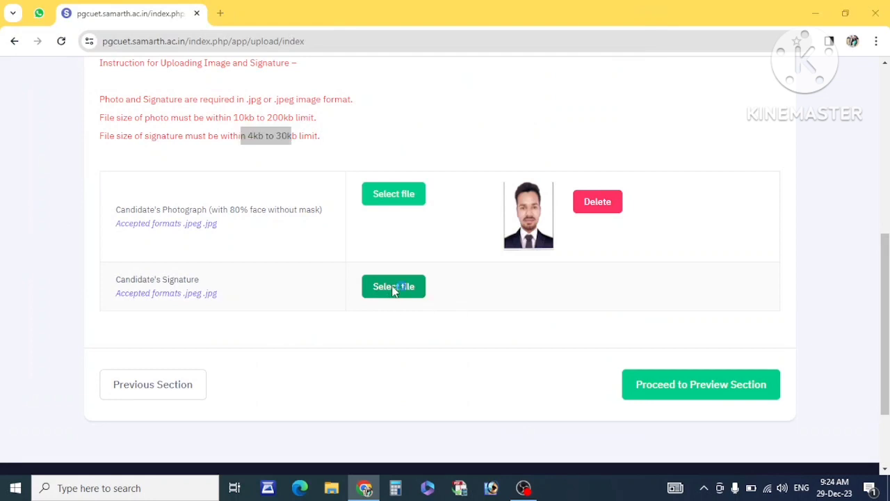
pyautogui.doubleClick(300, 306)
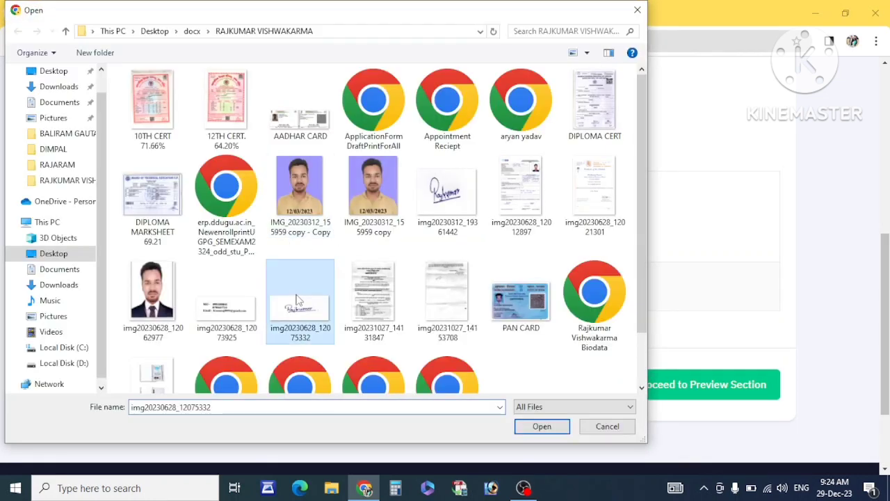
pyautogui.click(644, 285)
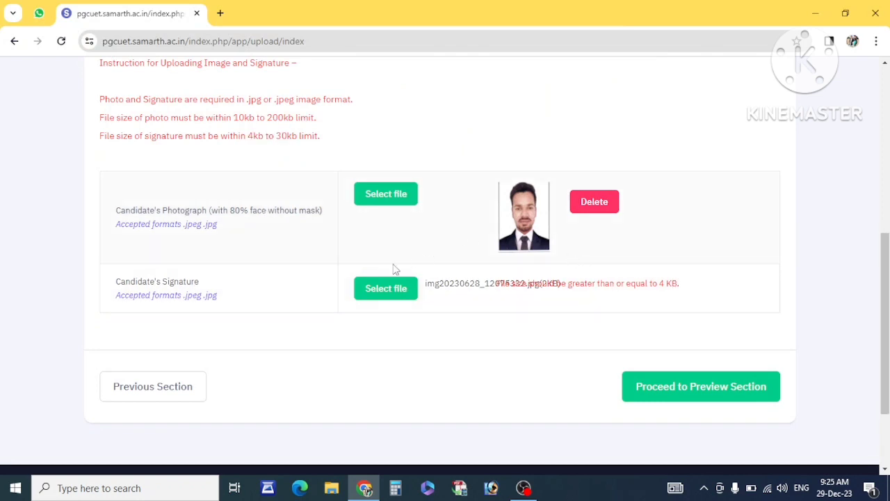
pyautogui.click(376, 284)
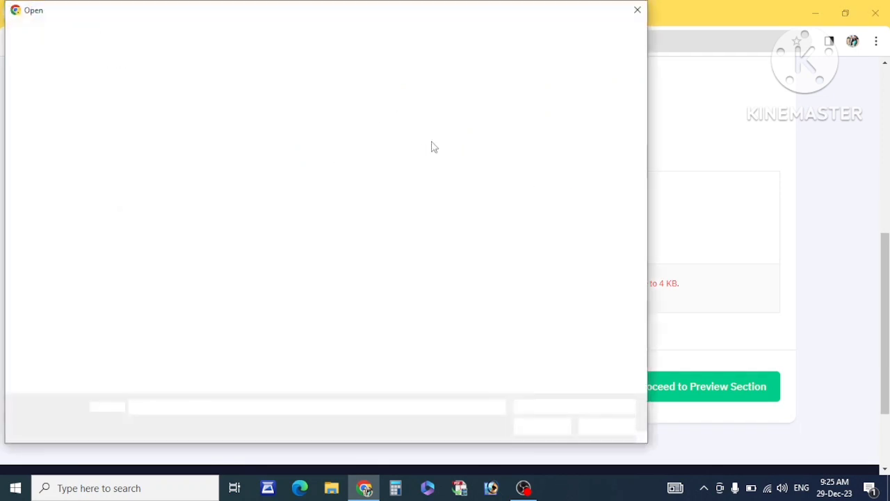
pyautogui.doubleClick(451, 207)
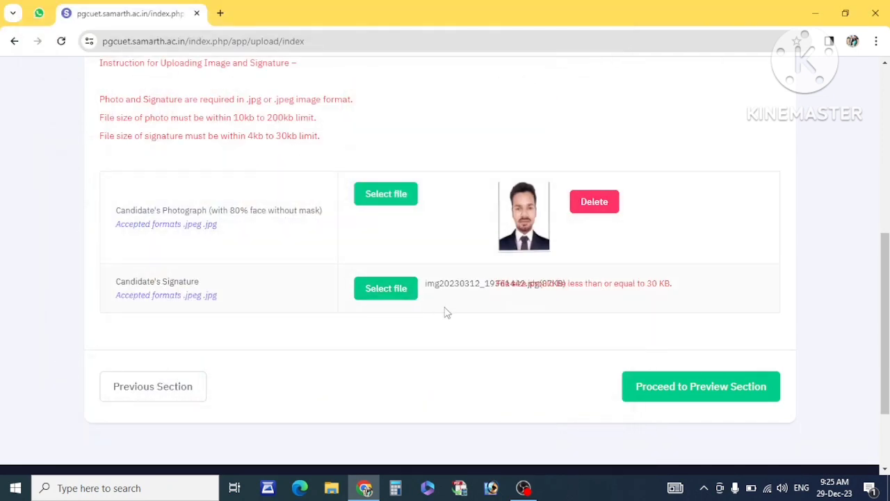
pyautogui.scroll(-2, 446, 313)
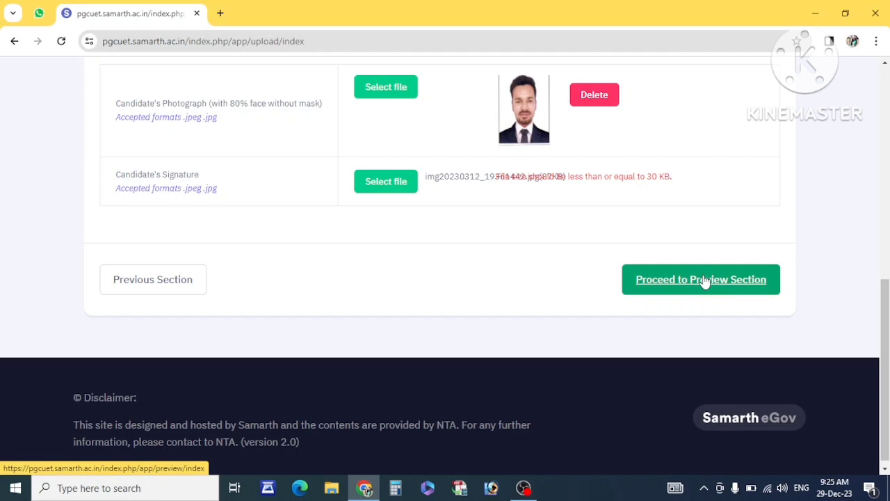
pyautogui.click(684, 293)
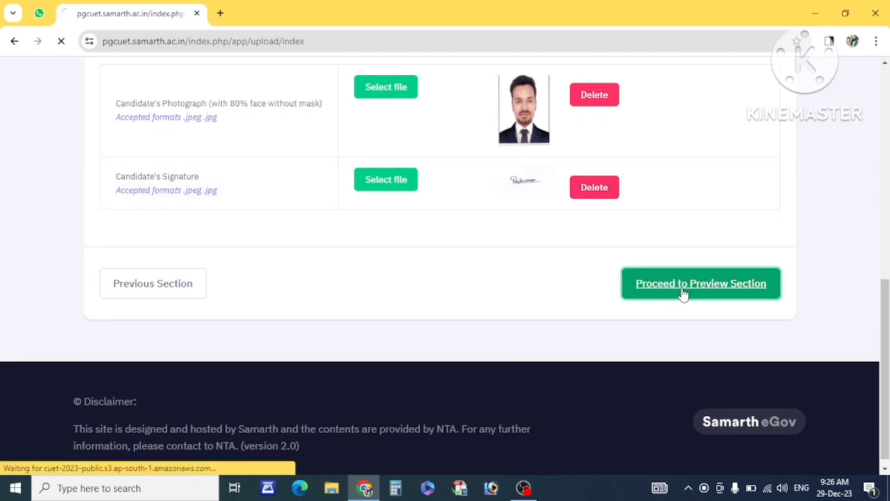
# Scroll through the application preview, including the ₹1800 fee, to the particulars checklist.
pyautogui.scroll(-10, 432, 298)
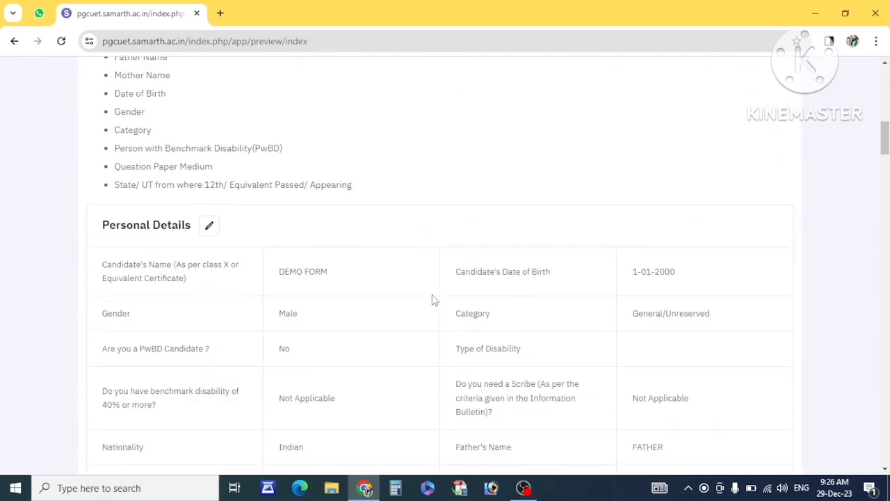
pyautogui.scroll(-20, 433, 298)
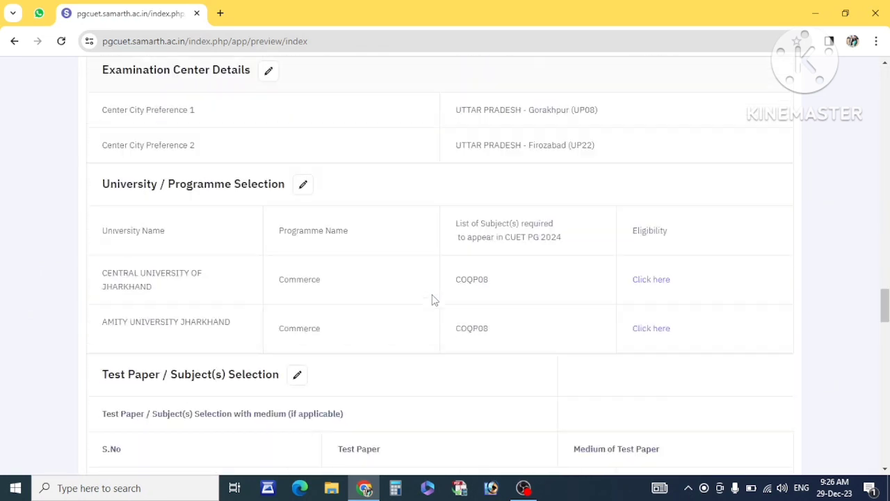
pyautogui.scroll(-5, 432, 296)
pyautogui.scroll(-20, 432, 299)
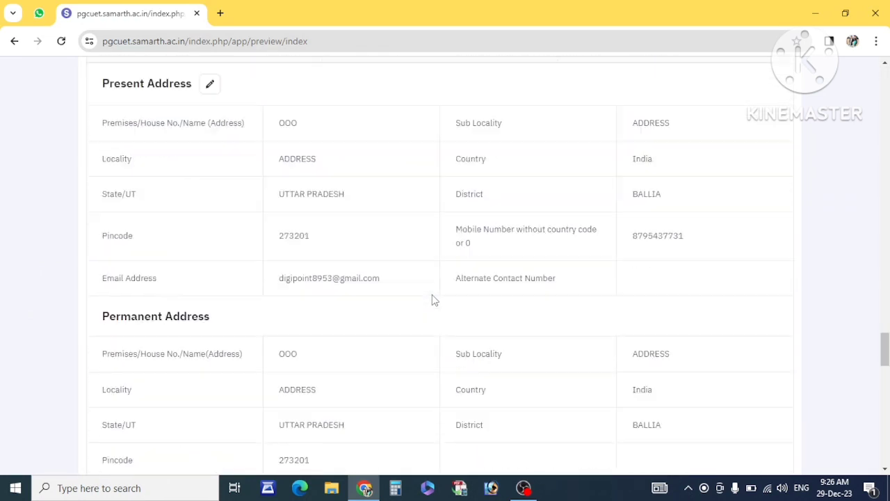
pyautogui.scroll(-3, 432, 299)
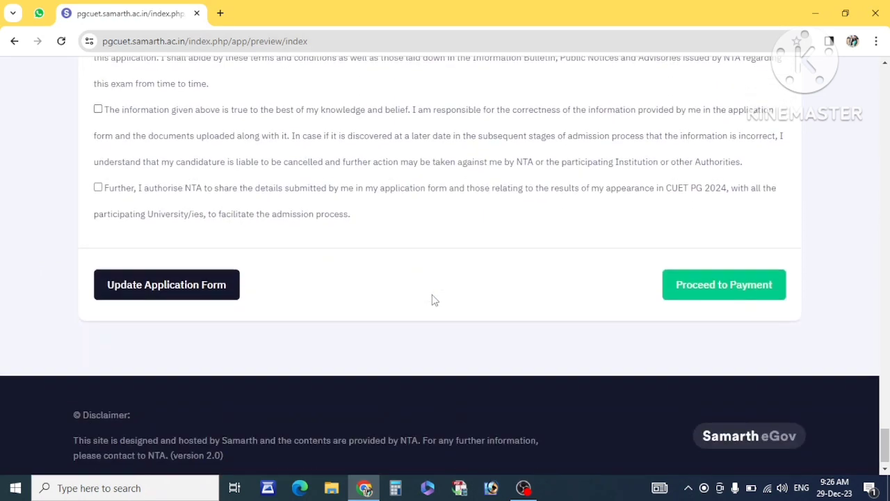
pyautogui.scroll(4, 432, 299)
pyautogui.scroll(2, 261, 246)
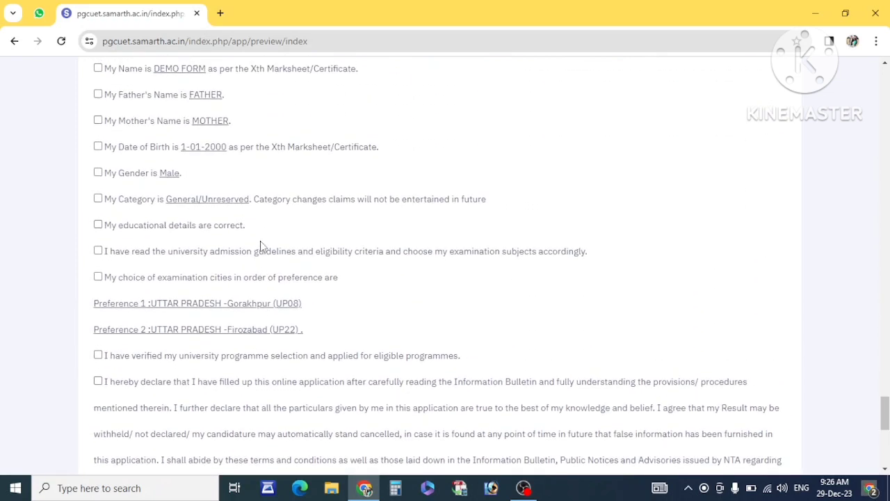
pyautogui.scroll(2, 197, 189)
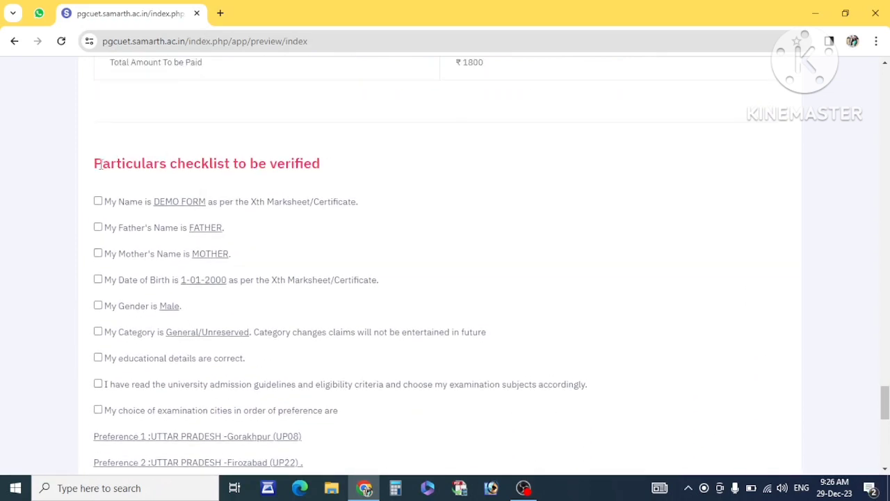
pyautogui.moveTo(100, 165); pyautogui.dragTo(237, 171)
# Tick the father's name, date of birth and mother's name particulars in the checklist.
pyautogui.scroll(-1, 183, 171)
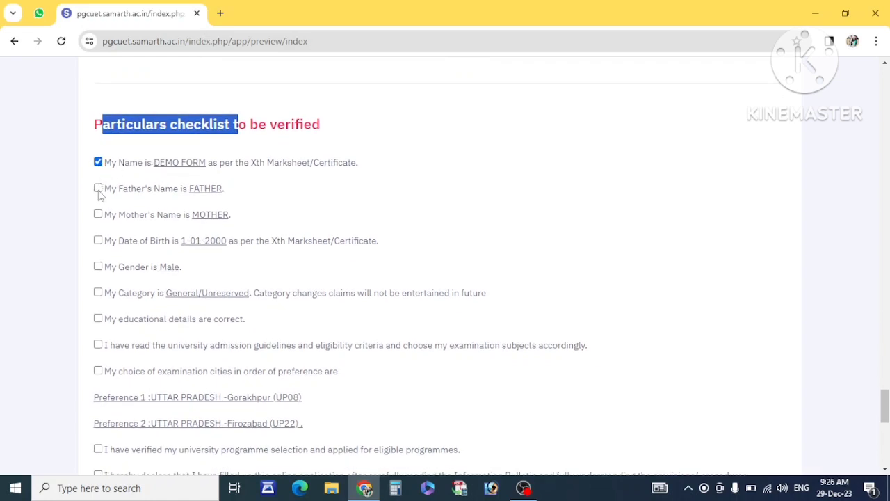
pyautogui.click(98, 189)
pyautogui.moveTo(214, 165); pyautogui.dragTo(160, 165)
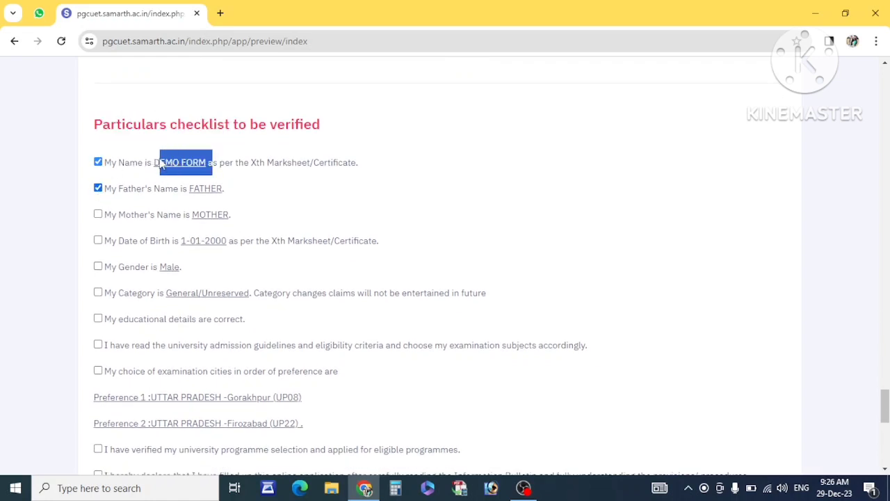
pyautogui.moveTo(227, 190); pyautogui.dragTo(188, 189)
pyautogui.moveTo(236, 215); pyautogui.dragTo(193, 215)
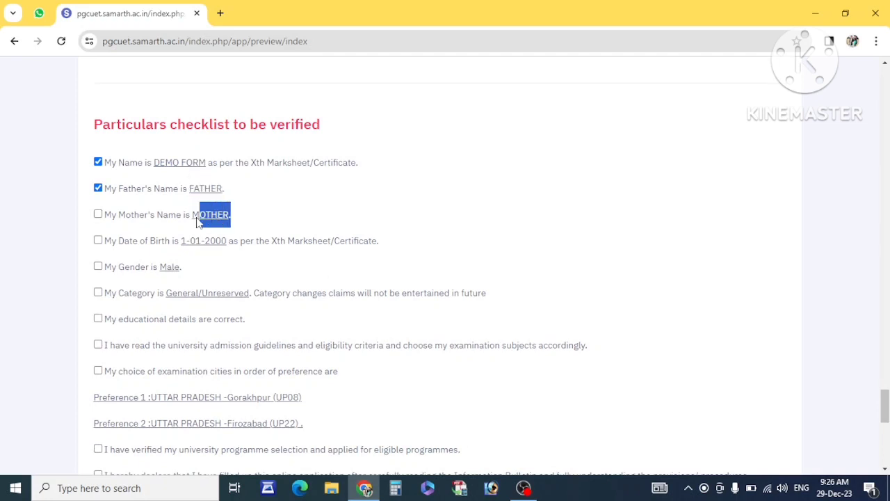
pyautogui.click(98, 241)
pyautogui.click(95, 217)
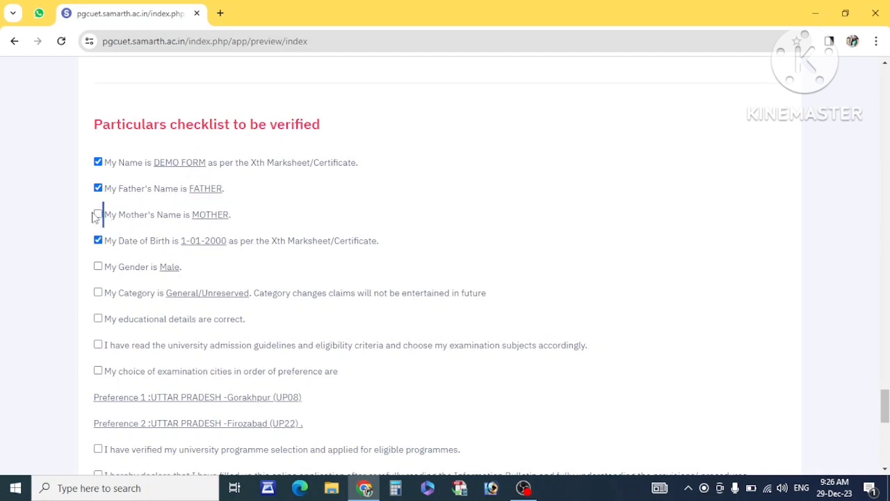
pyautogui.scroll(-6, 102, 285)
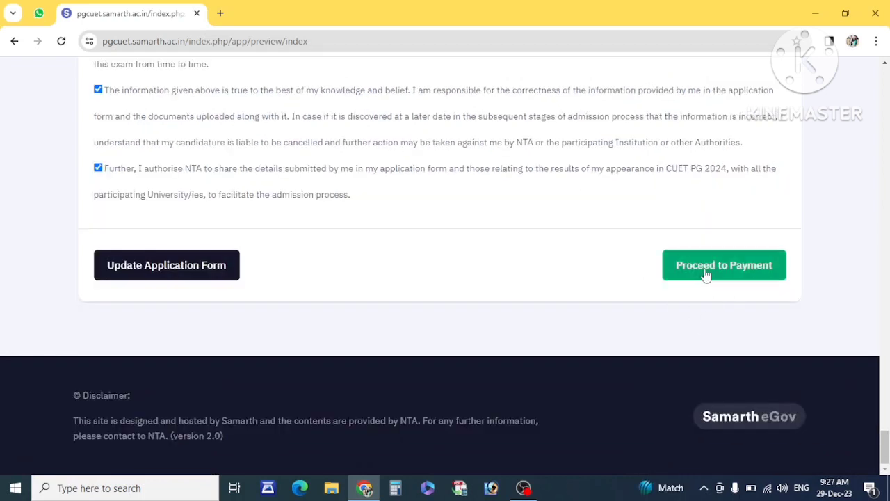
# Submit the form for payment and confirm the final submission.
pyautogui.click(709, 271)
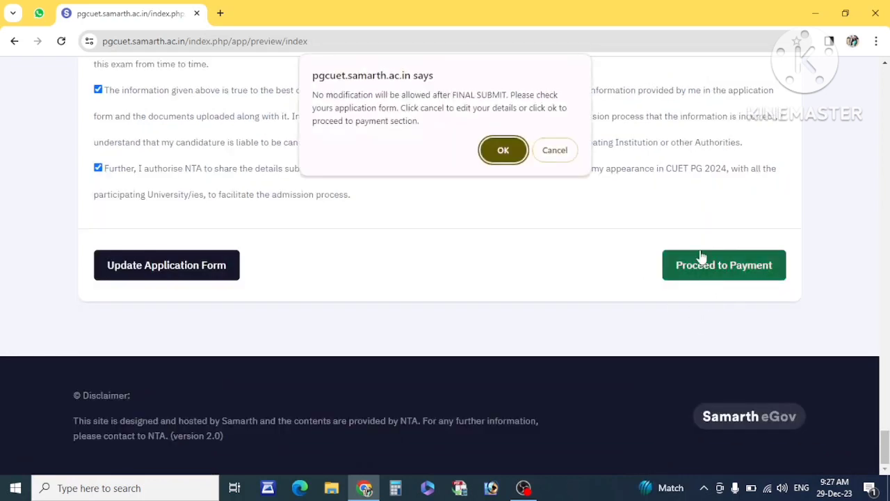
pyautogui.click(515, 152)
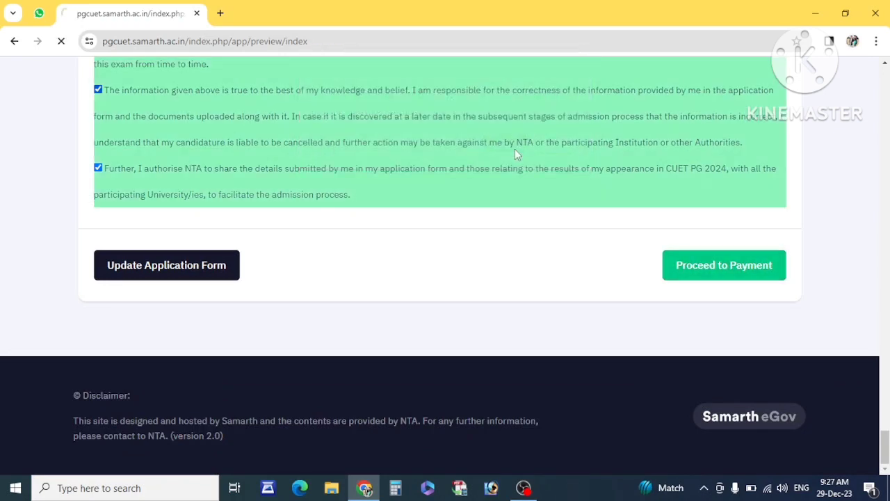
pyautogui.scroll(-3, 267, 324)
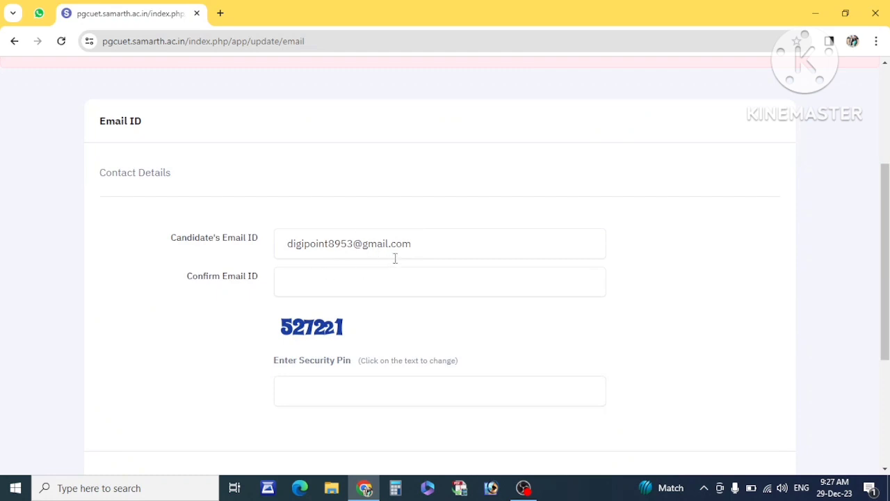
# Re-enter the email ID, fill in the security pin and complete email verification.
pyautogui.click(356, 279)
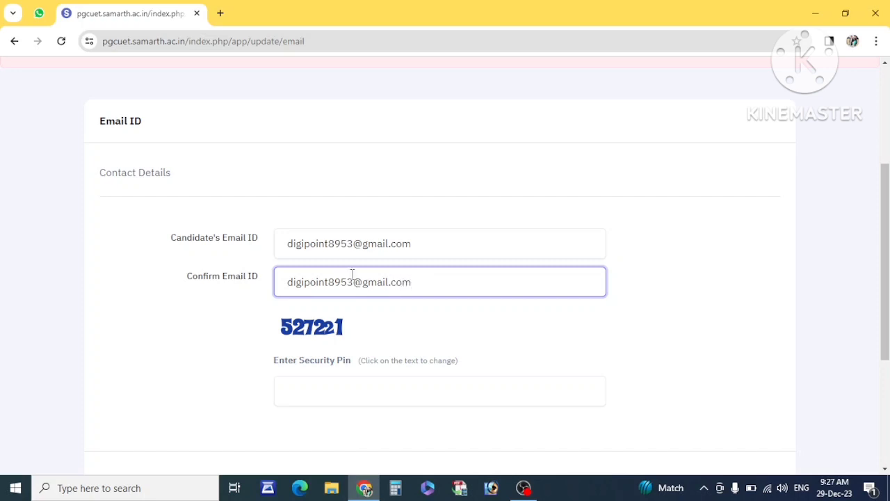
pyautogui.moveTo(325, 249); pyautogui.dragTo(336, 245)
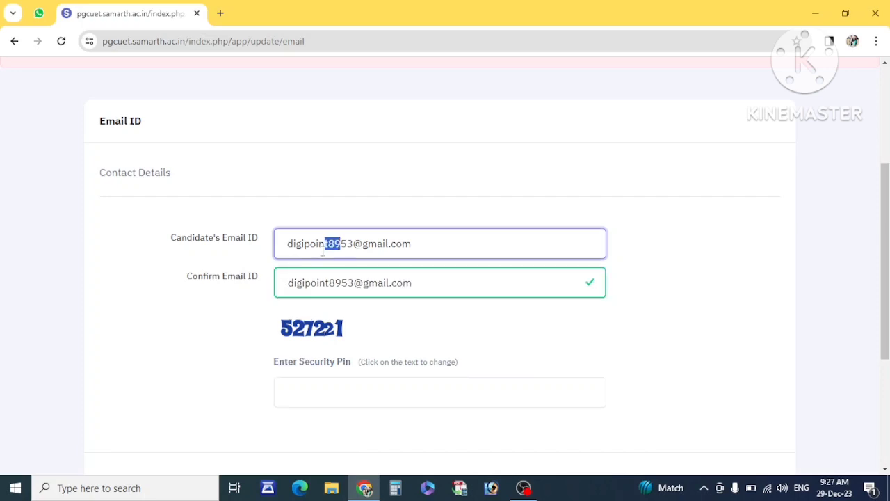
pyautogui.click(224, 321)
pyautogui.scroll(-2, 336, 335)
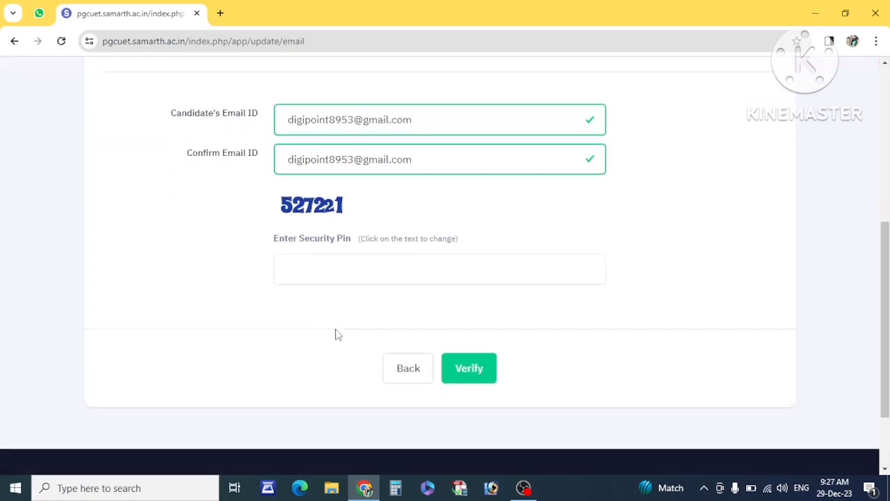
pyautogui.click(328, 270)
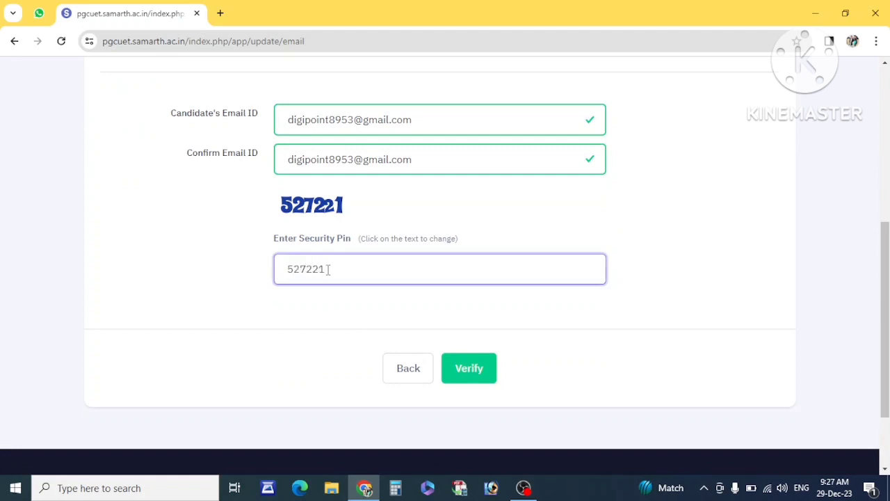
pyautogui.click(464, 361)
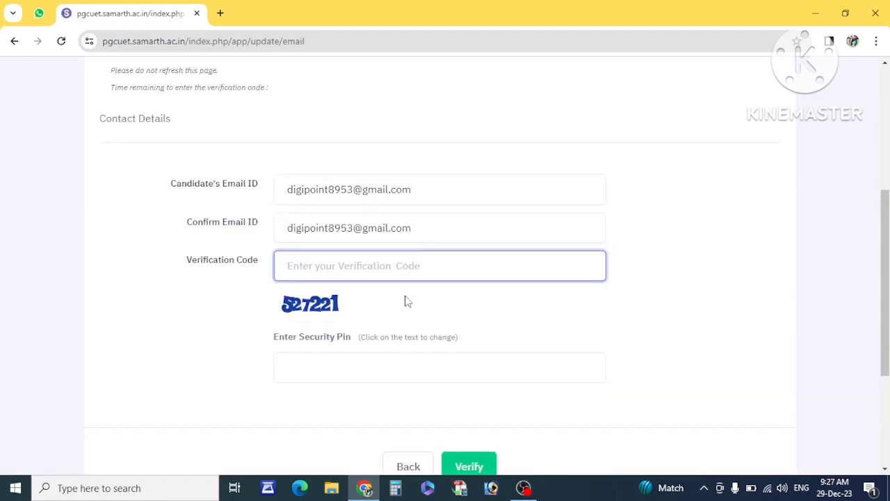
pyautogui.scroll(-1, 407, 299)
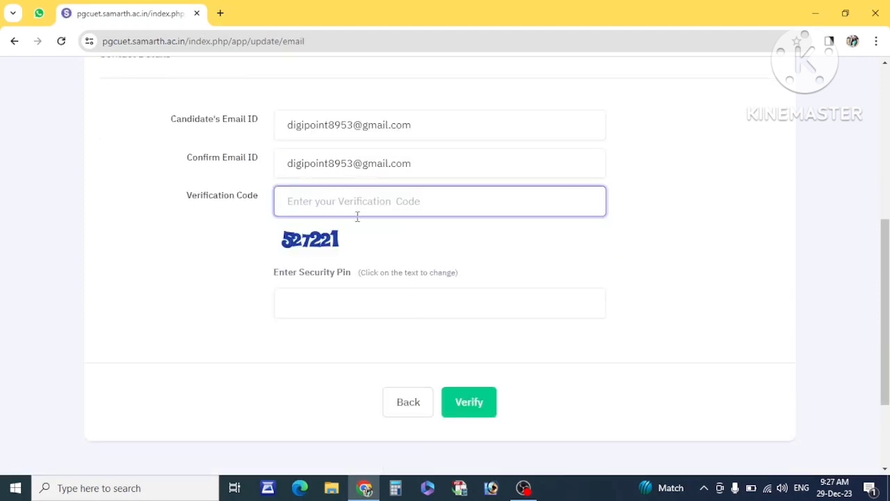
pyautogui.click(325, 295)
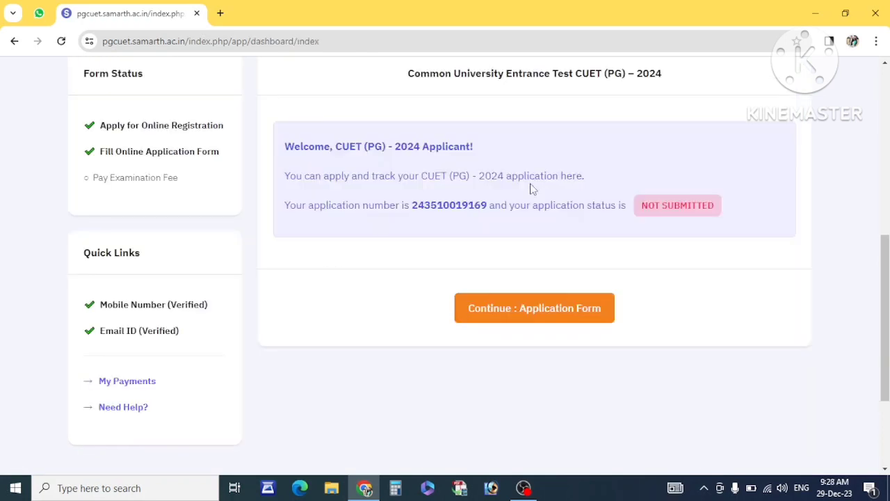
# Check the dashboard's pending fee status and reopen the application form's personal details.
pyautogui.scroll(5, 360, 196)
pyautogui.scroll(-2, 314, 271)
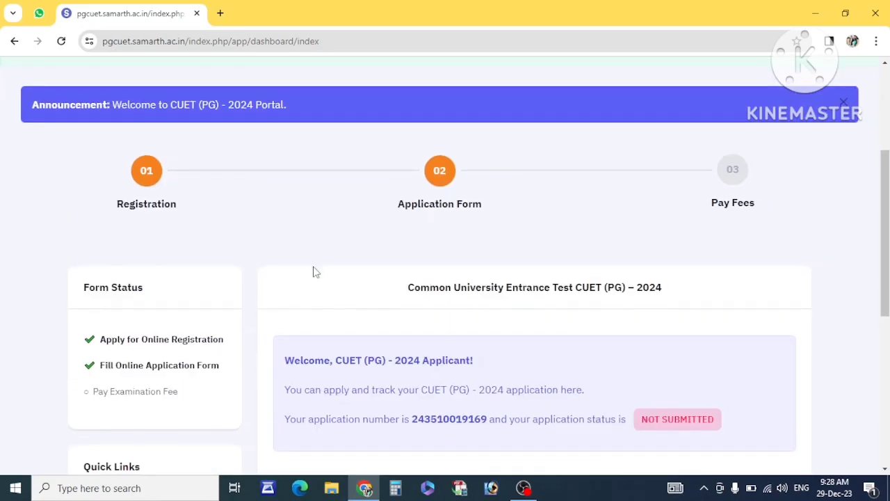
pyautogui.scroll(-1, 209, 361)
pyautogui.moveTo(199, 272); pyautogui.dragTo(125, 263)
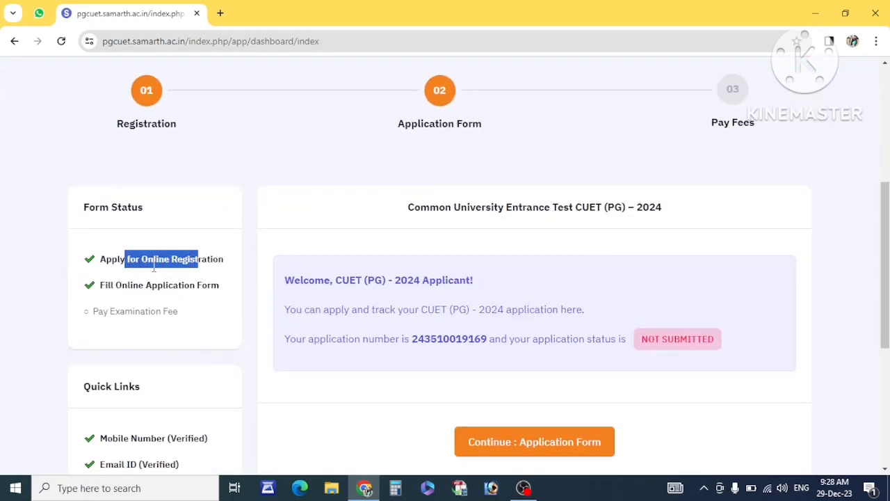
pyautogui.moveTo(183, 286); pyautogui.dragTo(126, 300)
pyautogui.moveTo(174, 327); pyautogui.dragTo(87, 310)
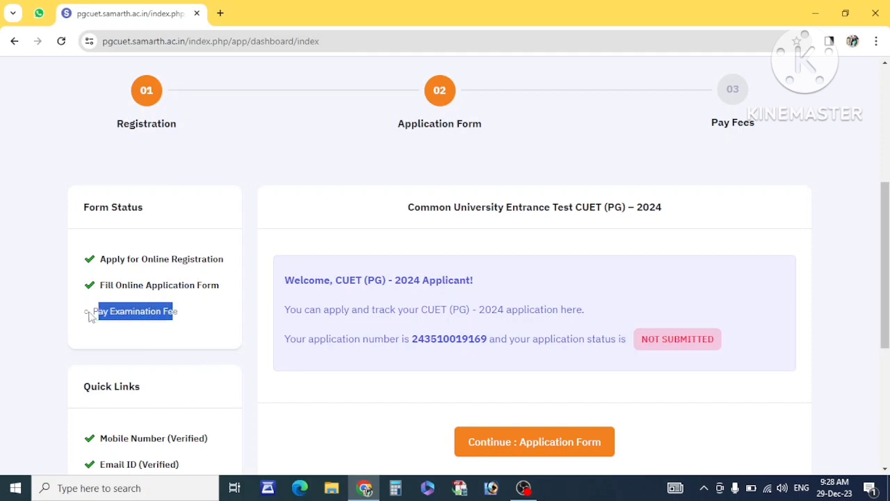
pyautogui.scroll(-2, 418, 315)
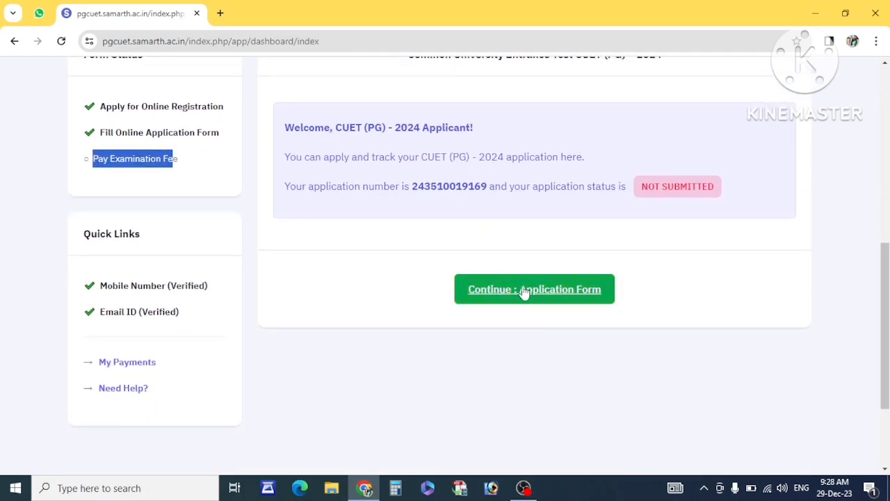
pyautogui.click(533, 290)
pyautogui.scroll(-20, 429, 312)
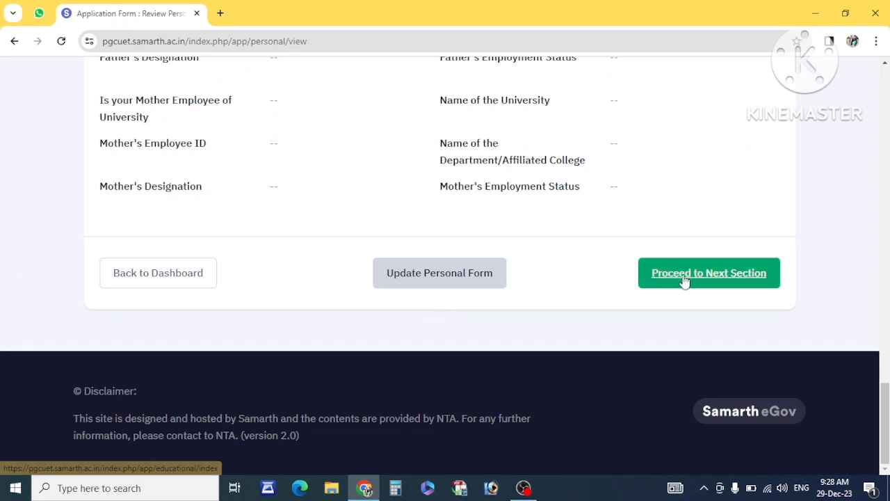
# Step past the review pages for educational details, examination centre and programme selection.
pyautogui.click(684, 278)
pyautogui.scroll(-15, 540, 416)
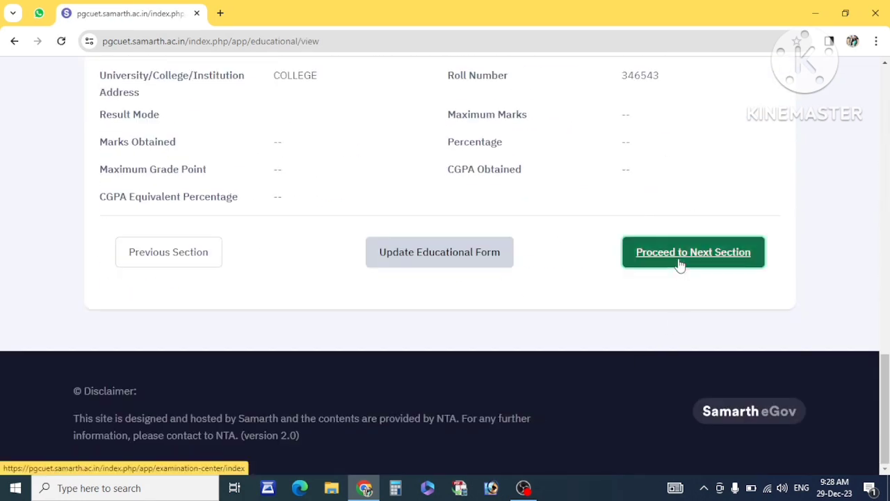
pyautogui.click(680, 263)
pyautogui.scroll(-10, 680, 265)
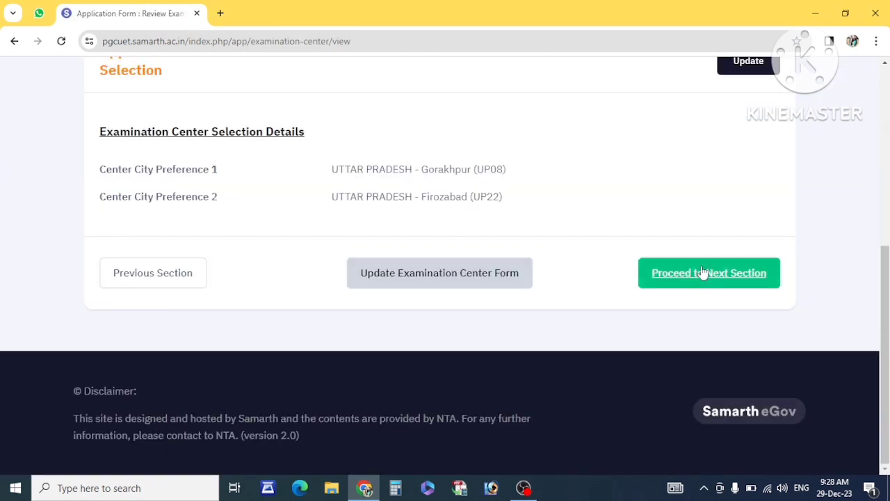
pyautogui.click(701, 273)
pyautogui.scroll(-3, 705, 272)
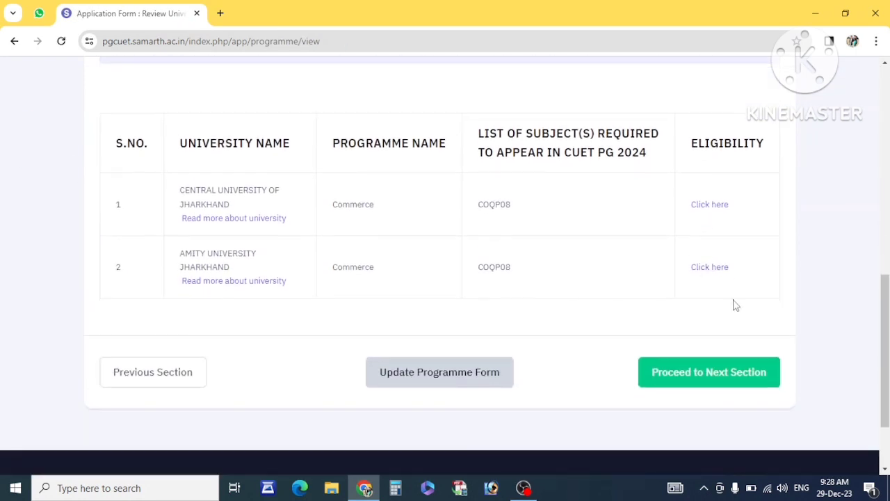
# Continue through the test paper and document upload reviews to the final application preview.
pyautogui.click(697, 373)
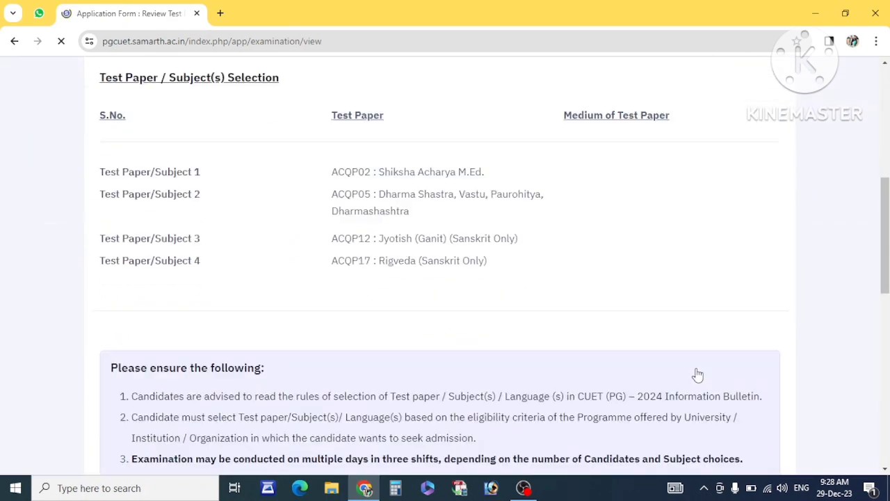
pyautogui.scroll(-10, 696, 373)
pyautogui.click(713, 256)
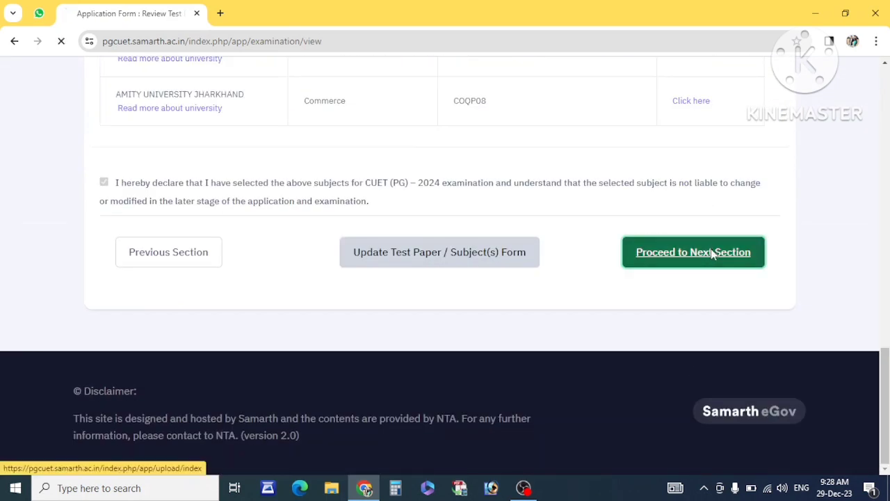
pyautogui.scroll(-3, 615, 257)
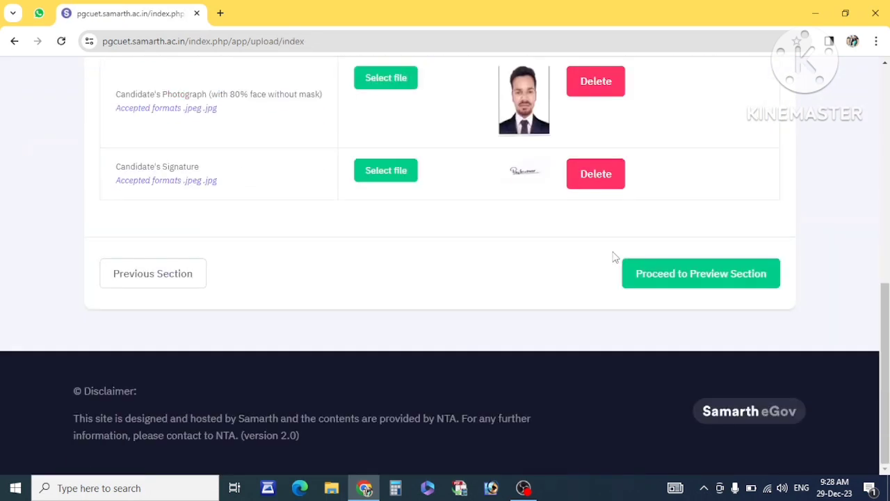
pyautogui.click(652, 272)
pyautogui.scroll(-5, 565, 279)
pyautogui.scroll(-20, 565, 279)
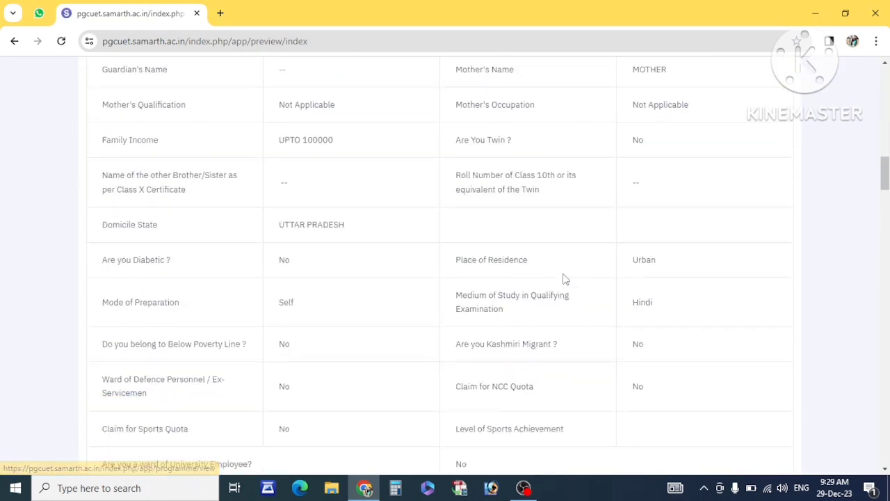
# Submit the checklist-ticked application for payment and accept the final-submission warning.
pyautogui.scroll(-20, 565, 280)
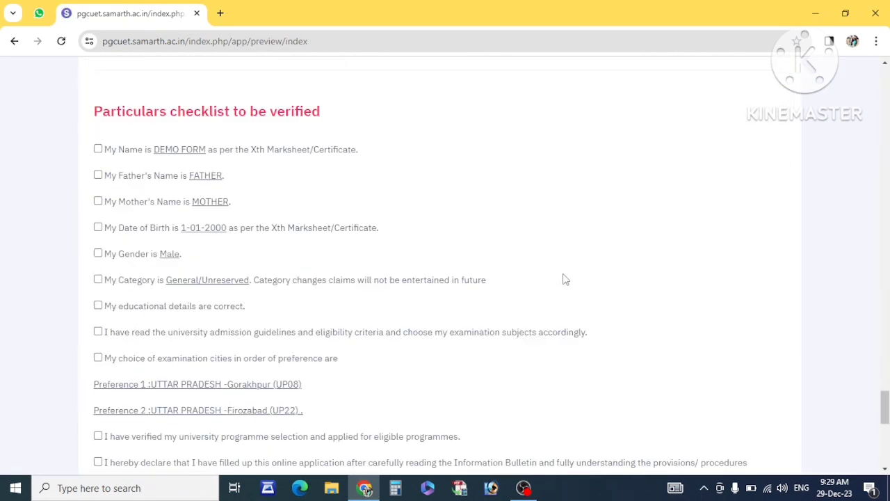
pyautogui.scroll(10, 174, 174)
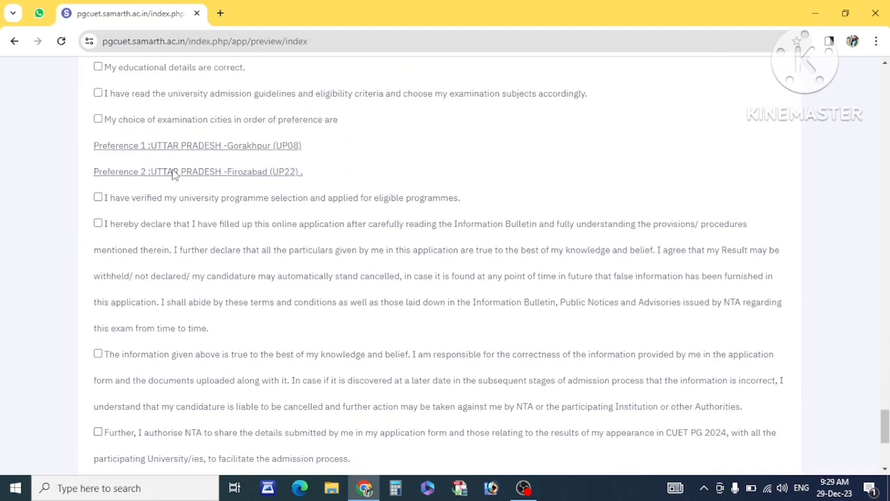
pyautogui.scroll(3, 97, 172)
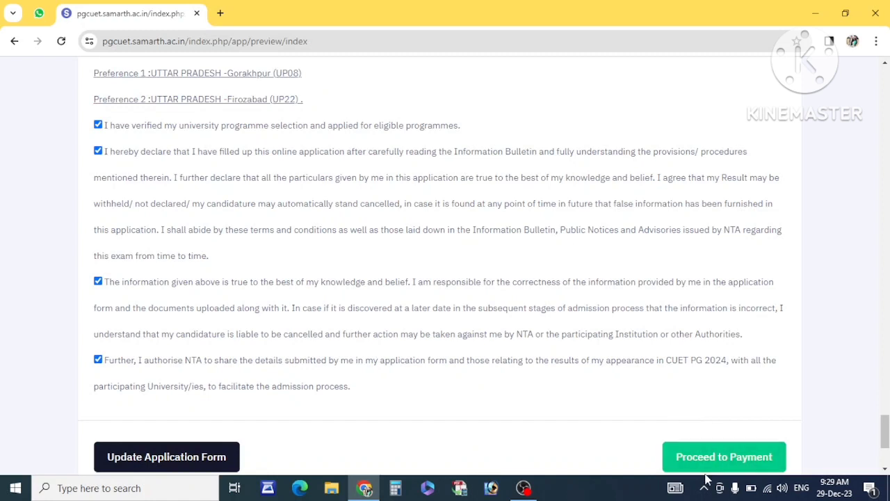
pyautogui.click(707, 471)
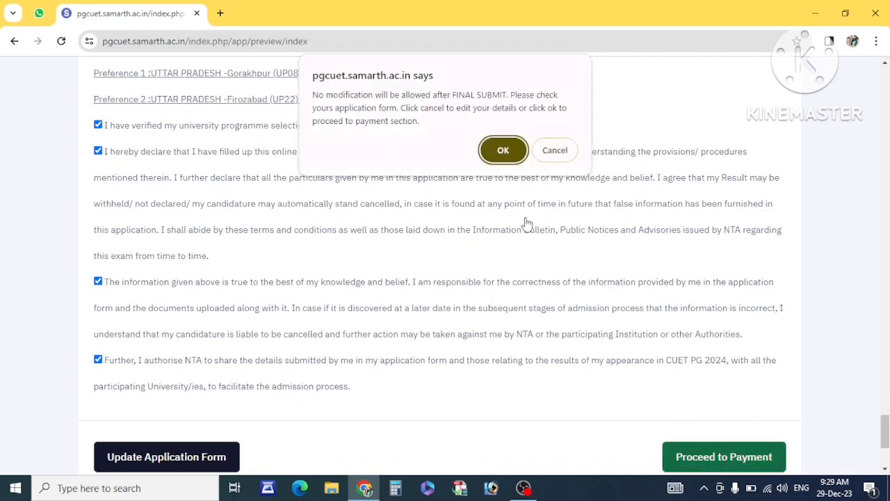
pyautogui.click(503, 149)
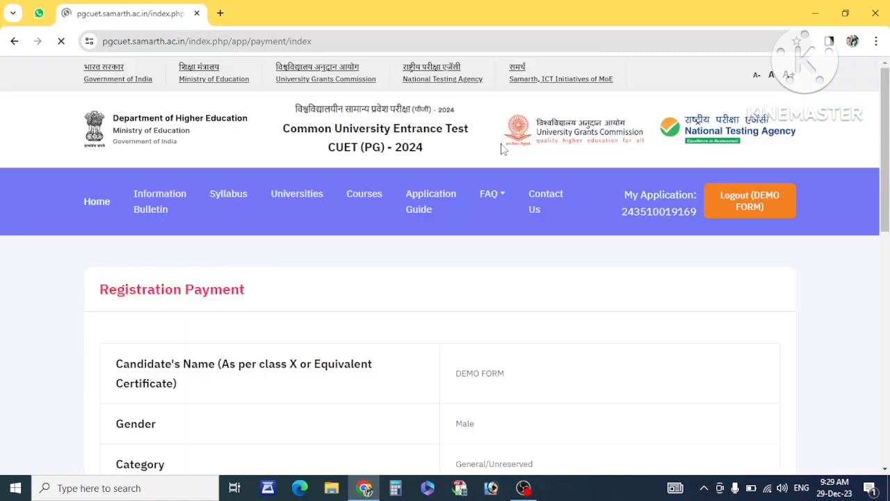
# Verify the ₹1800 total amount to pay and choose the State Bank of India gateway.
pyautogui.scroll(-3, 395, 332)
pyautogui.scroll(-5, 395, 332)
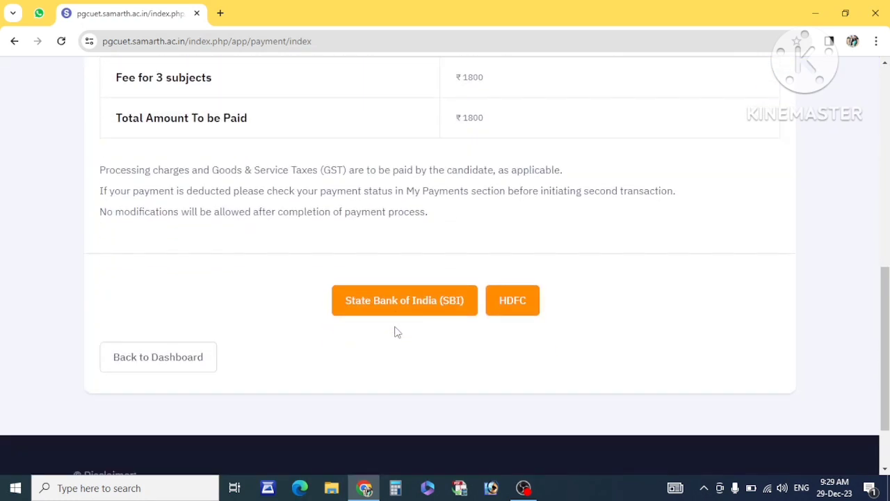
pyautogui.scroll(2, 395, 359)
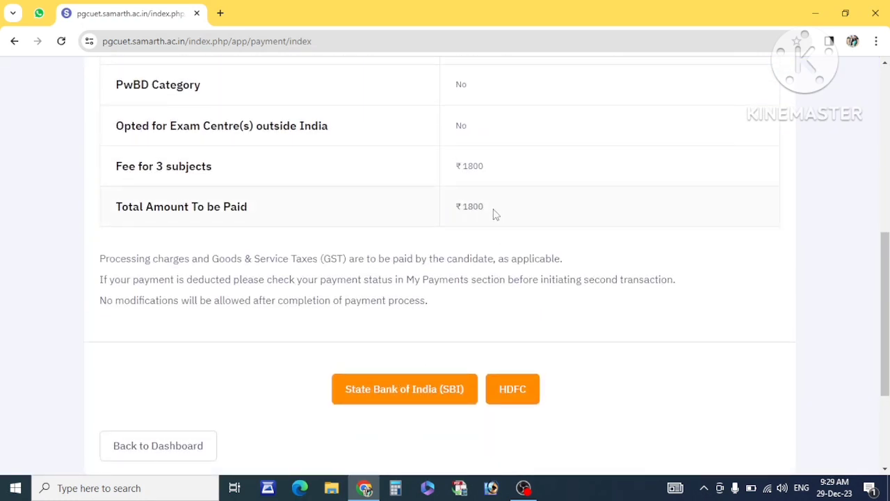
pyautogui.moveTo(494, 214); pyautogui.dragTo(454, 216)
pyautogui.click(469, 218)
pyautogui.scroll(-2, 414, 364)
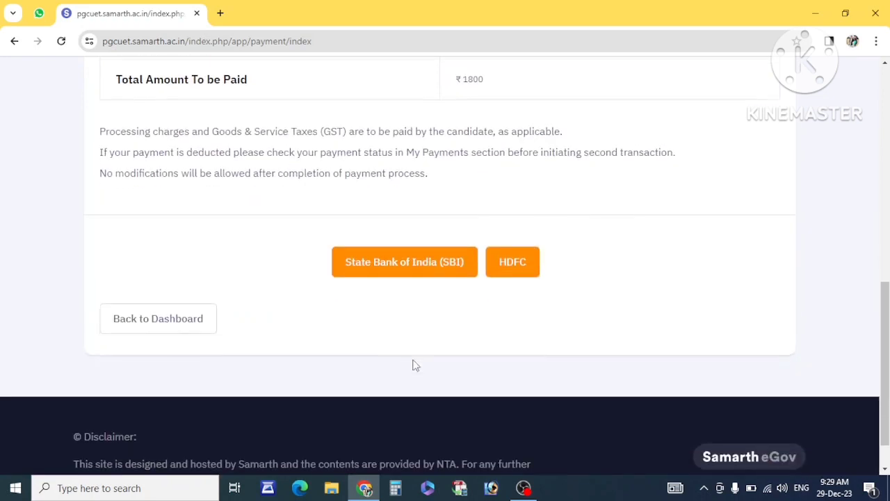
pyautogui.click(382, 270)
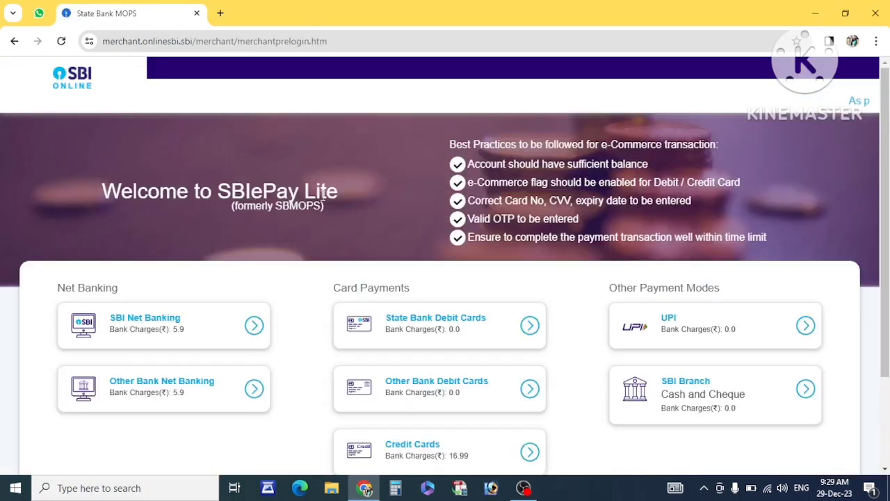
# Select UPI under Other Payment Modes to pay the ₹1800 fee.
pyautogui.scroll(-2, 375, 262)
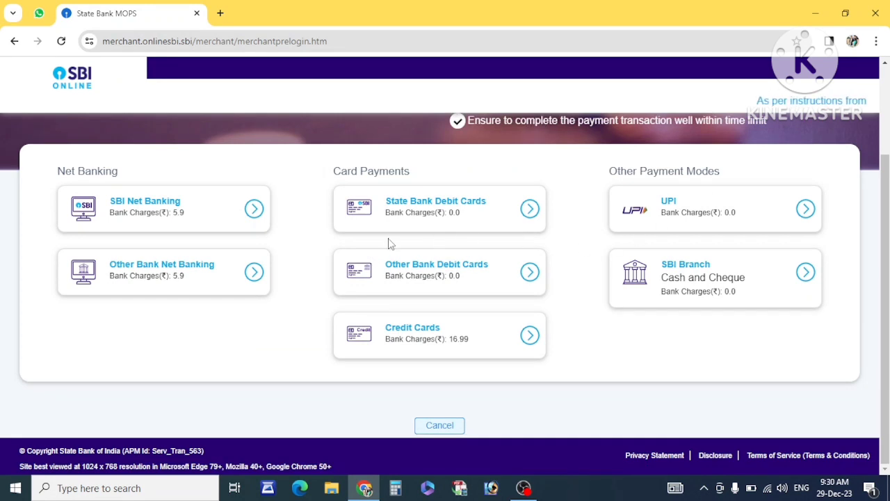
pyautogui.scroll(1, 321, 234)
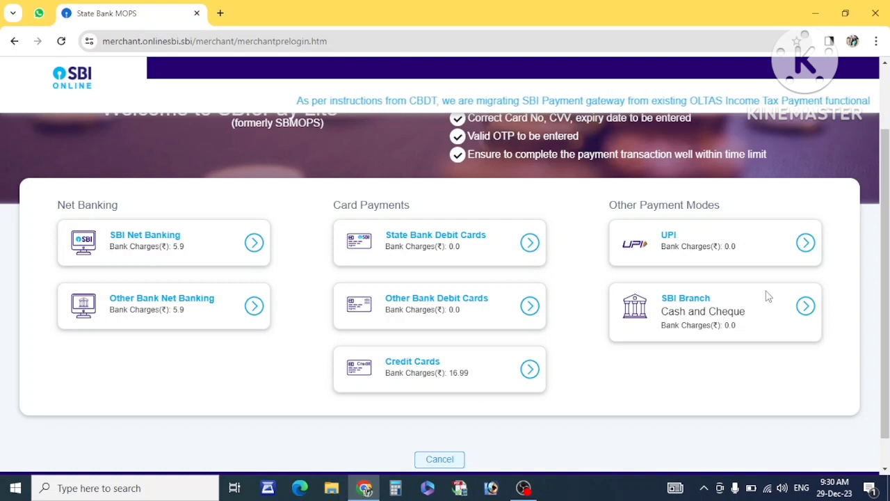
pyautogui.click(806, 243)
pyautogui.scroll(-3, 527, 313)
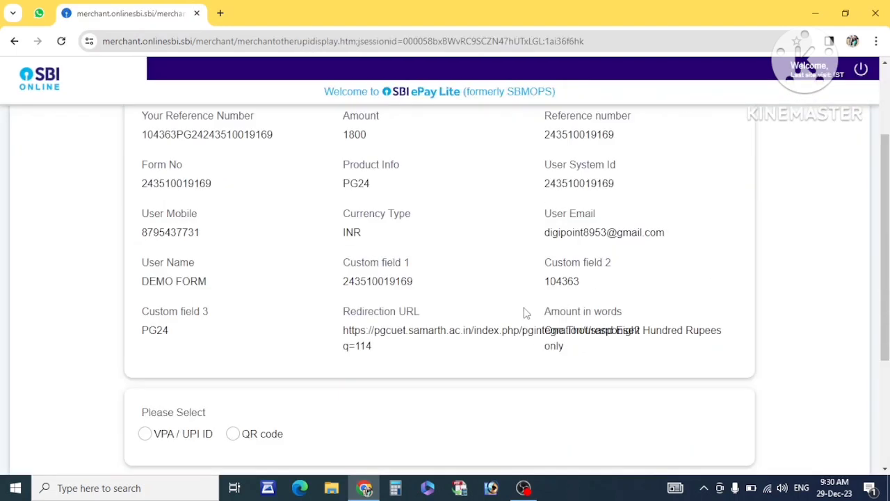
# Choose the QR code option and confirm, initiating the UPI collect request.
pyautogui.click(235, 357)
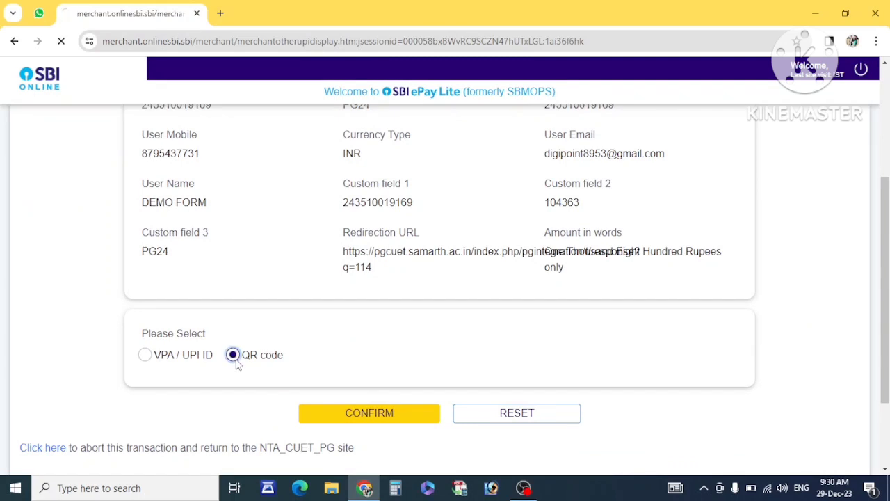
pyautogui.scroll(-2, 353, 313)
pyautogui.click(353, 313)
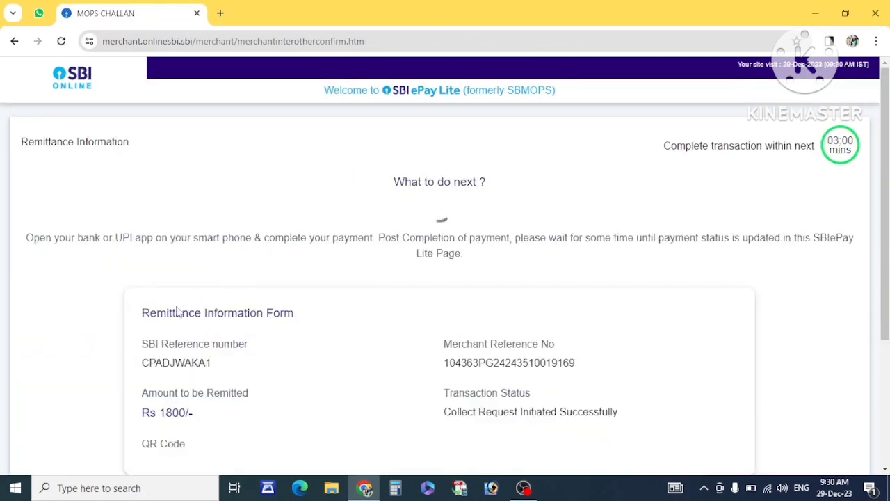
pyautogui.scroll(-4, 174, 310)
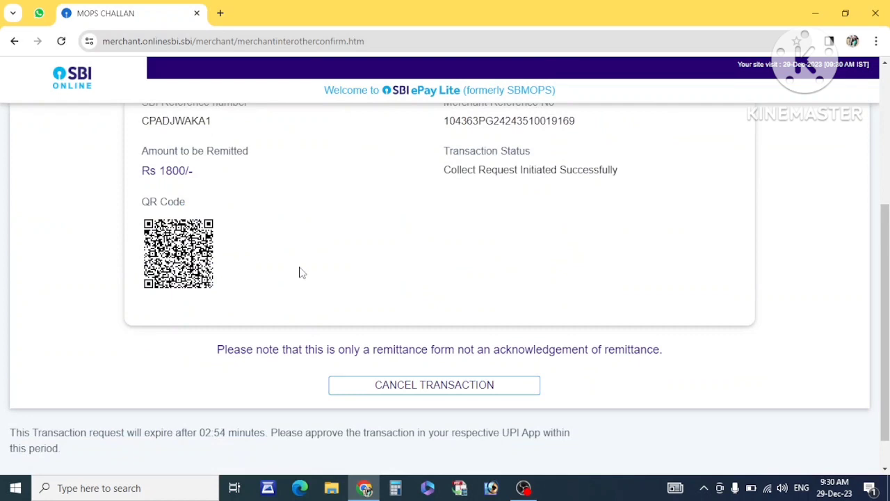
pyautogui.scroll(3, 268, 270)
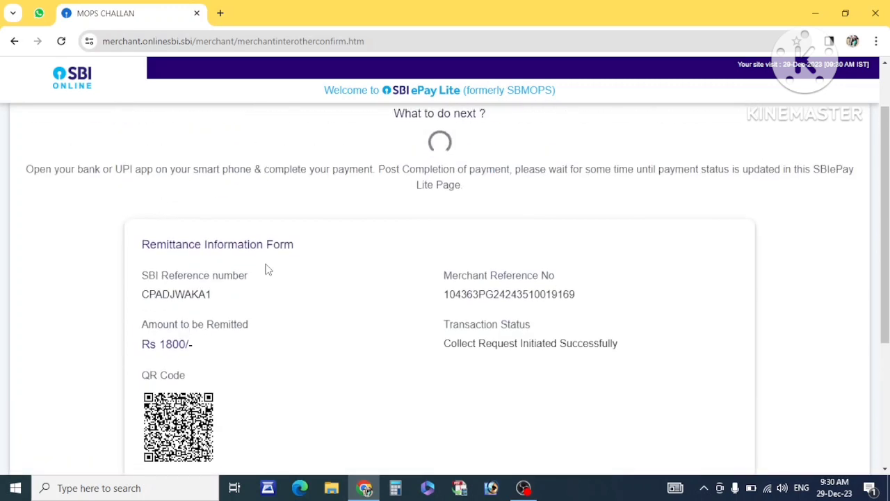